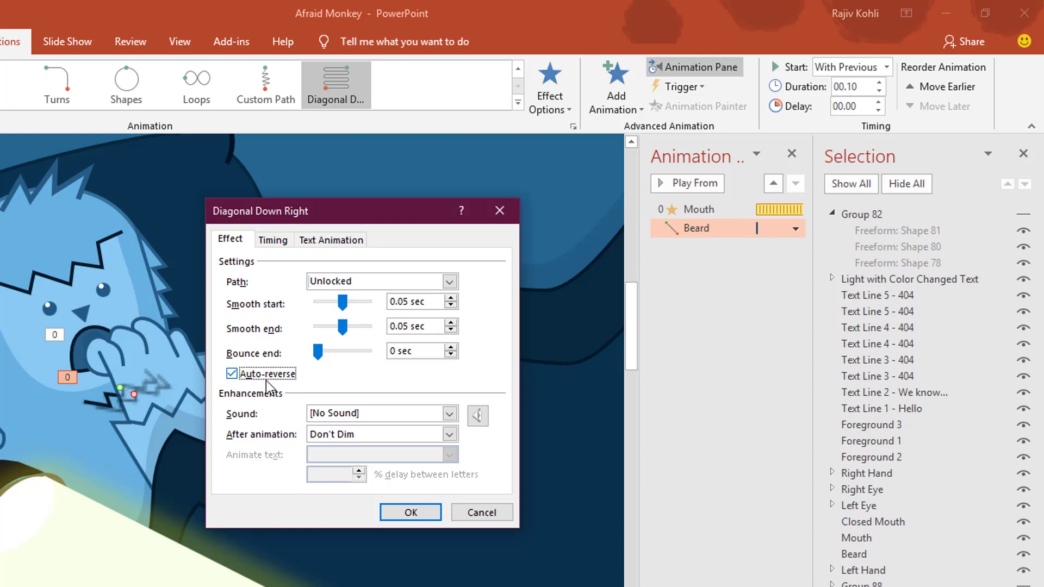
Step: Set the Beard's diagonal motion path animation to repeat 25 times
{"action": "left_click", "coordinate": [283, 246]}
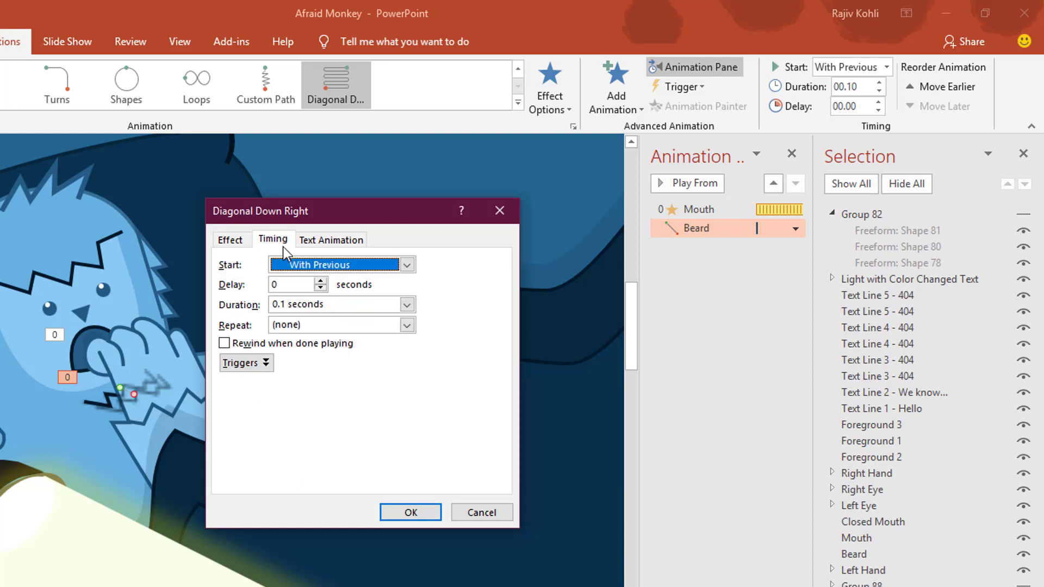
{"action": "left_click", "coordinate": [319, 325]}
{"action": "type", "text": "25"}
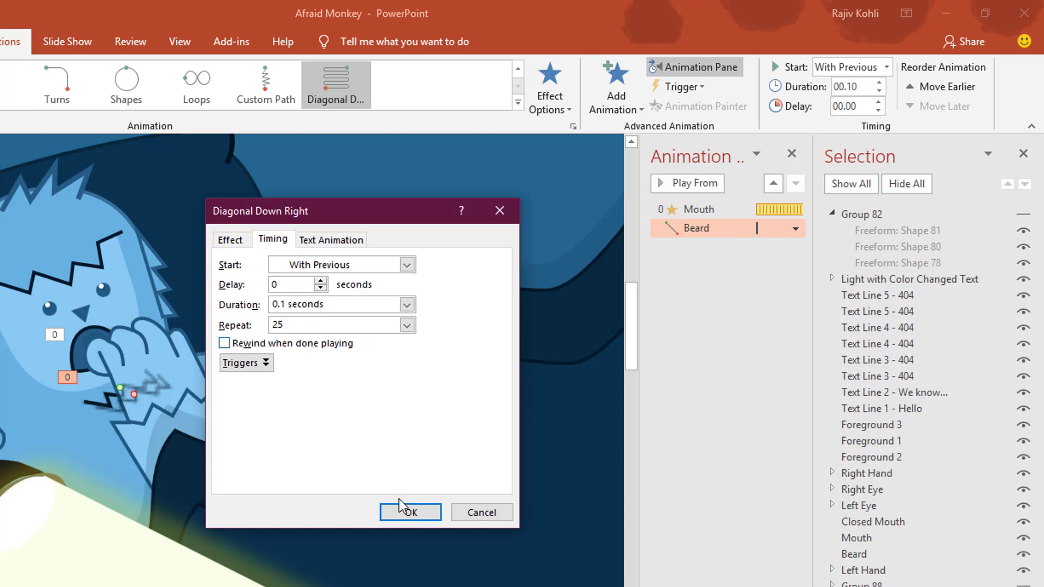
{"action": "left_click", "coordinate": [409, 512]}
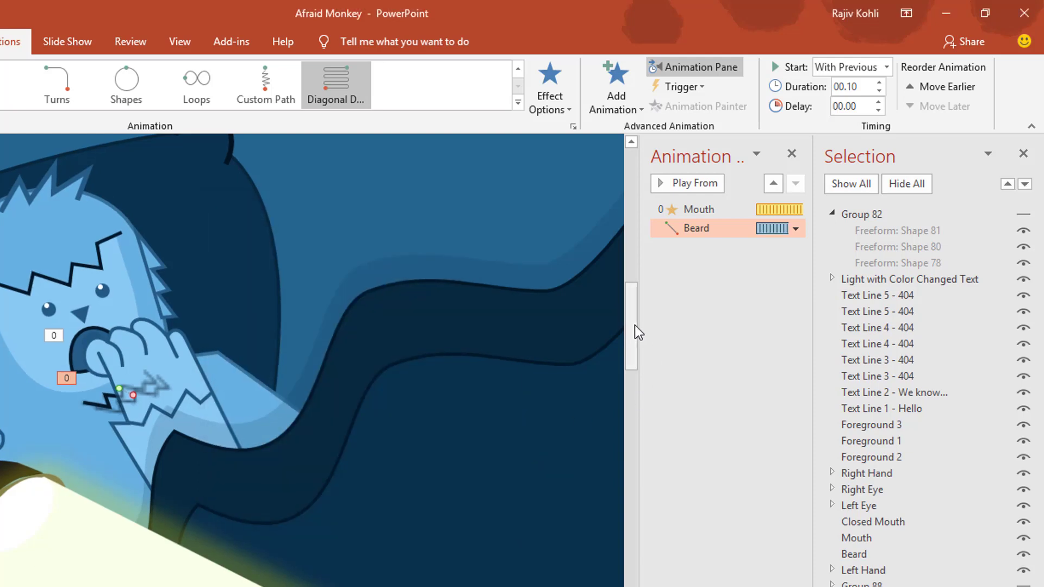
Step: Play the slide show from the current slide to check the beard's motion, and return to editing
{"action": "left_click_drag", "start_coordinate": [634, 324], "coordinate": [589, 324]}
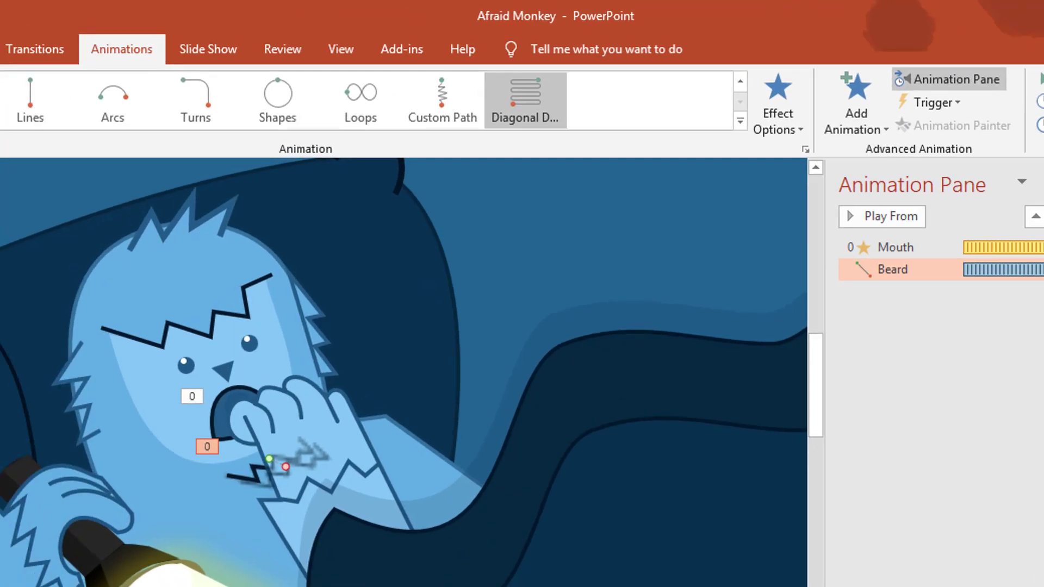
{"action": "key", "text": "shift+F5"}
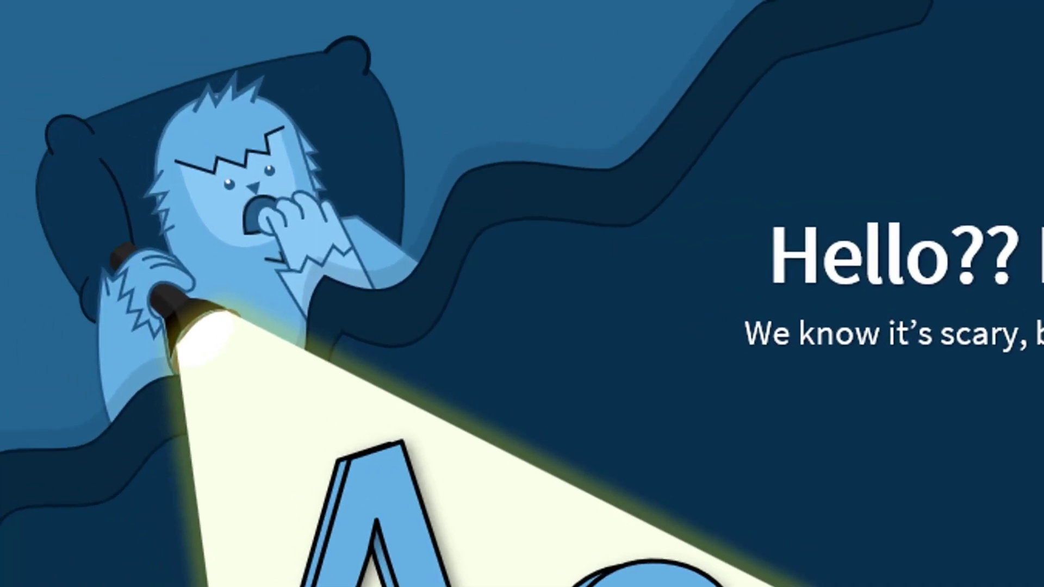
{"action": "key", "text": "Escape"}
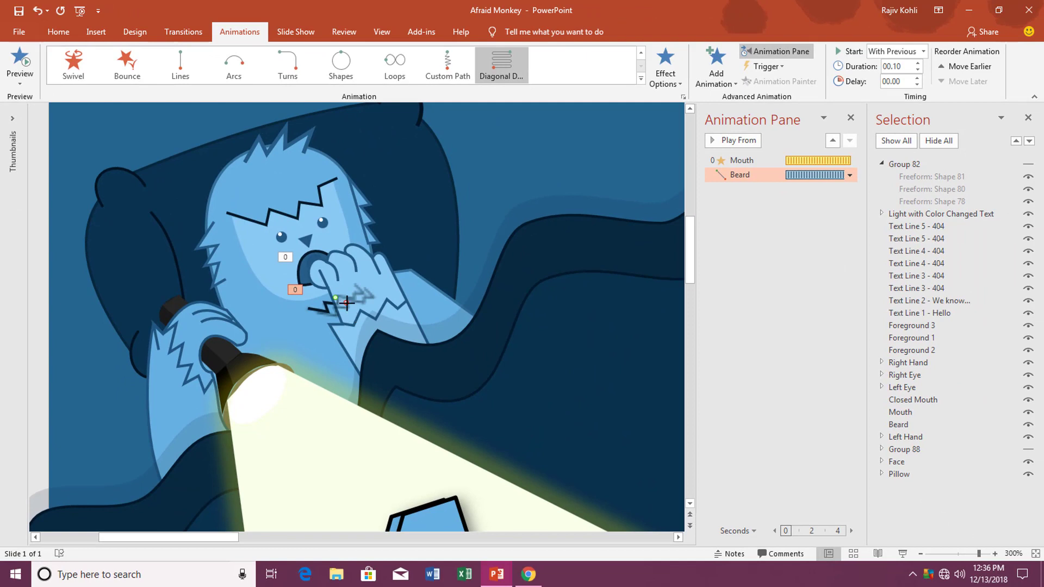
Step: Shorten the Beard's motion path by moving its end point closer to the start, and check it in the slide show
{"action": "mouse_move", "coordinate": [347, 303]}
{"action": "left_mouse_down"}
{"action": "mouse_move", "coordinate": [352, 294]}
{"action": "mouse_move", "coordinate": [340, 299]}
{"action": "left_mouse_up"}
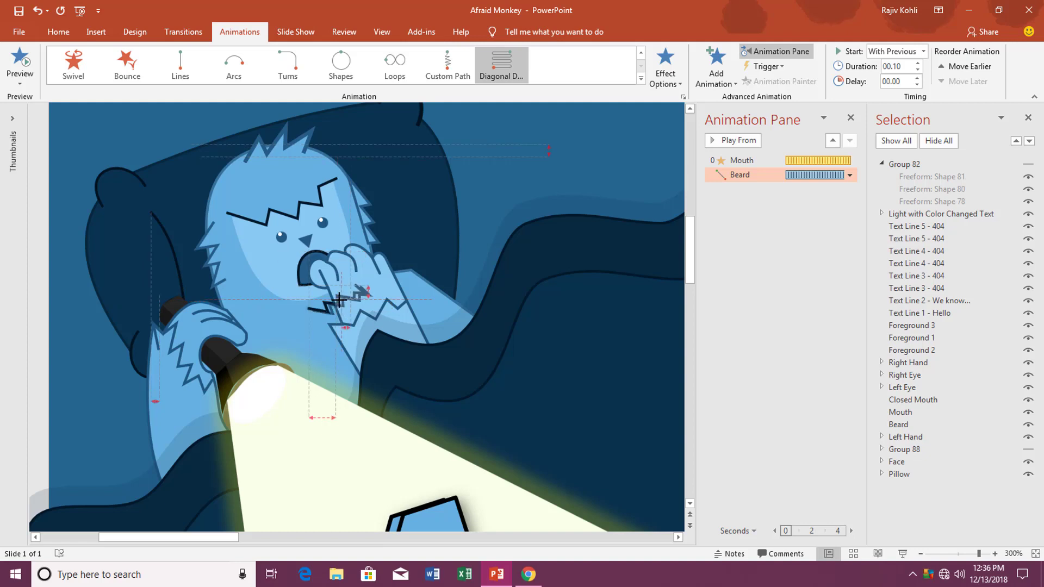
{"action": "left_click_drag", "start_coordinate": [340, 299], "coordinate": [340, 301]}
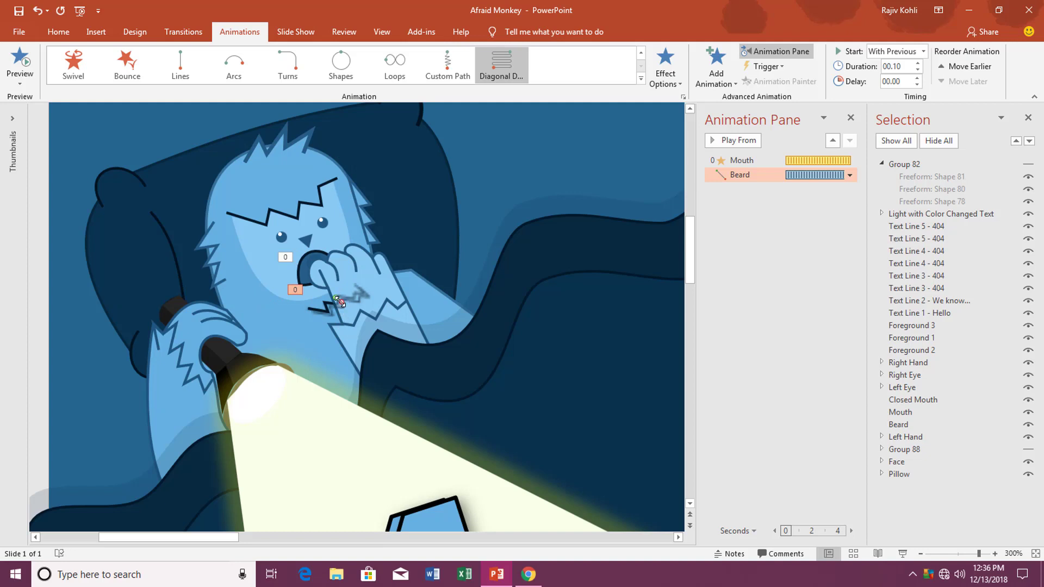
{"action": "left_click", "coordinate": [900, 552]}
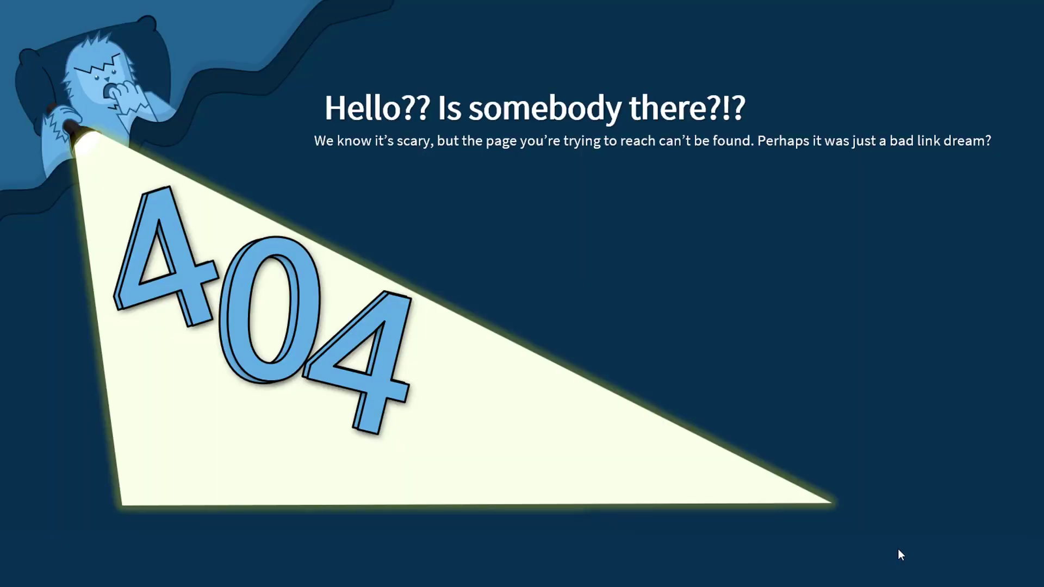
{"action": "key", "text": "Escape"}
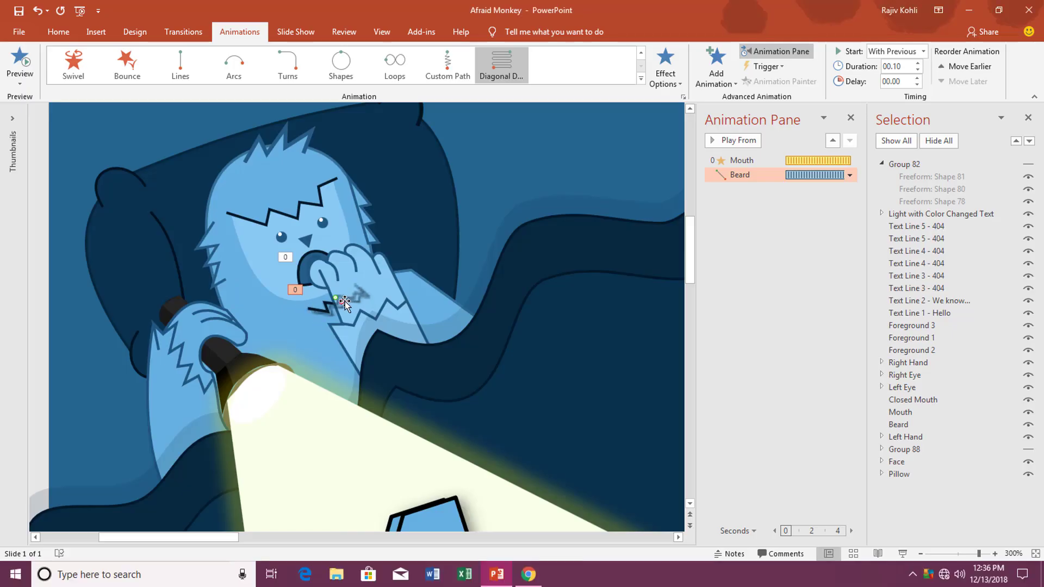
Step: Move the Beard path's end point slightly nearer the start again and replay the slide show to check the subtler movement
{"action": "mouse_move", "coordinate": [342, 301]}
{"action": "left_mouse_down"}
{"action": "mouse_move", "coordinate": [354, 307]}
{"action": "mouse_move", "coordinate": [337, 301]}
{"action": "left_mouse_up"}
{"action": "left_click", "coordinate": [903, 554]}
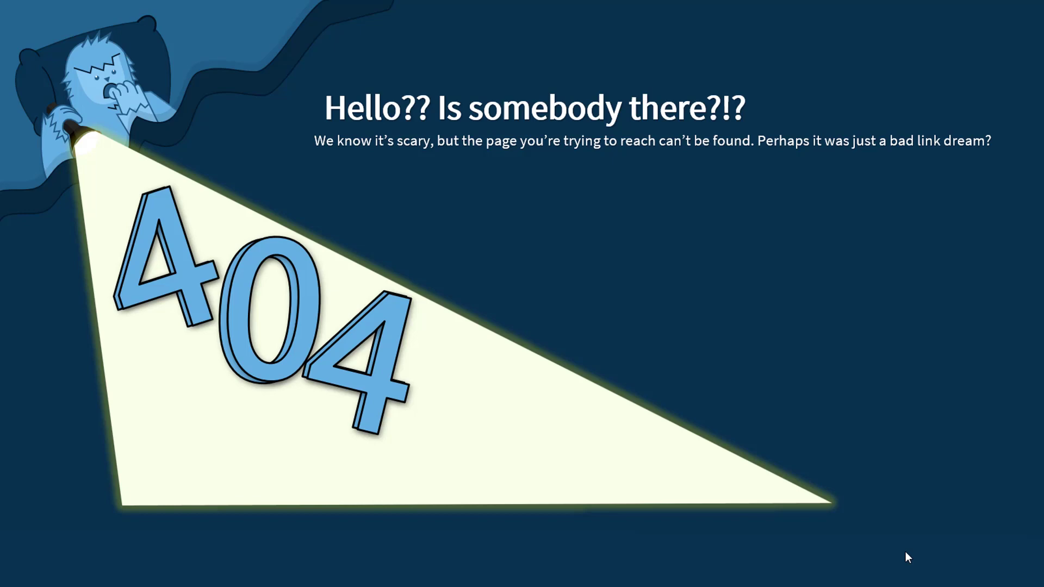
{"action": "key", "text": "Escape"}
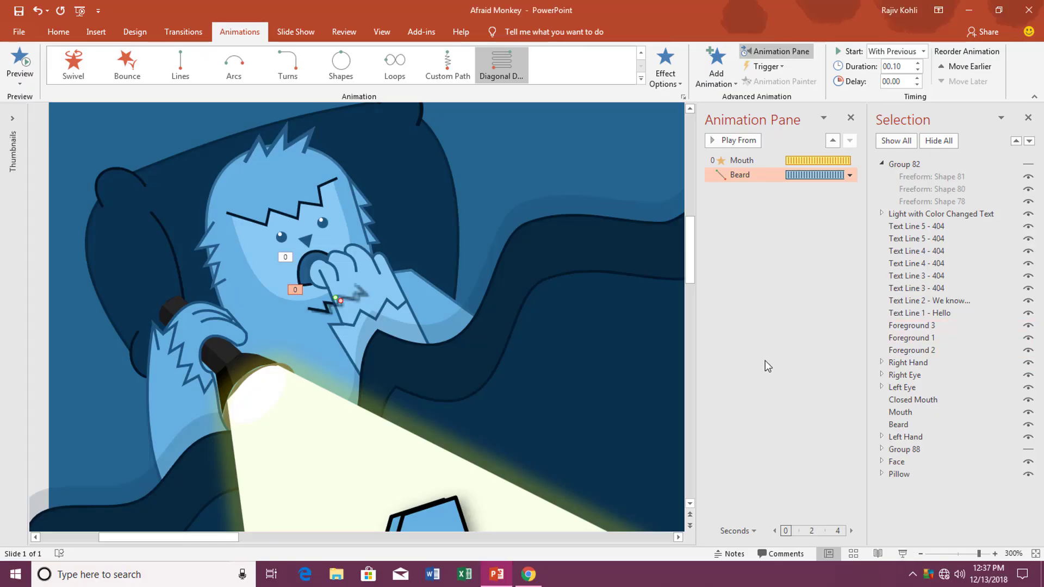
Step: Add a Left motion path animation to the Left Hand group holding the flashlight
{"action": "left_click", "coordinate": [185, 348]}
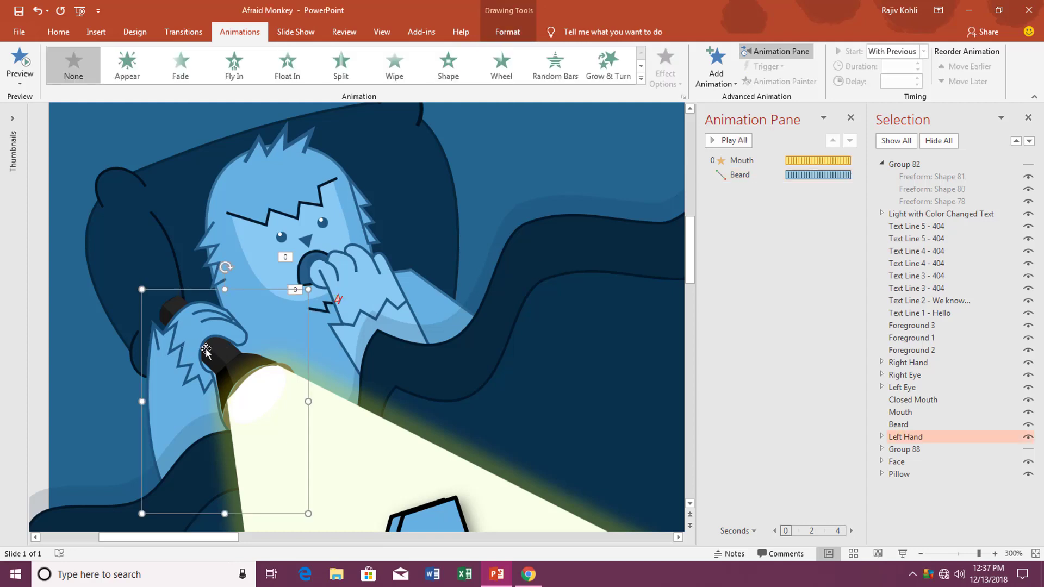
{"action": "left_click", "coordinate": [714, 80]}
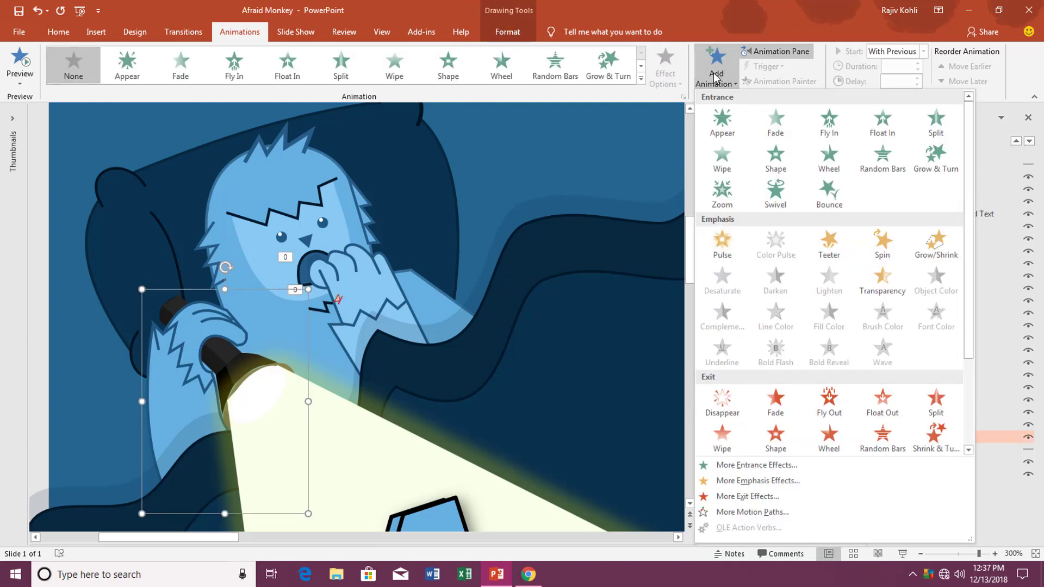
{"action": "left_click", "coordinate": [755, 513]}
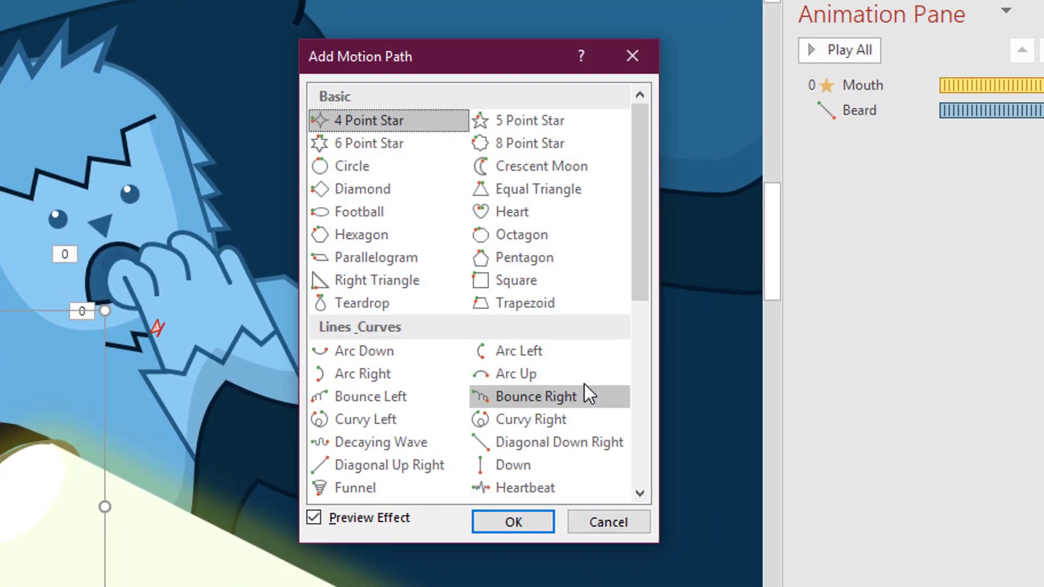
{"action": "scroll", "coordinate": [489, 370], "scroll_direction": "down", "scroll_amount": 1}
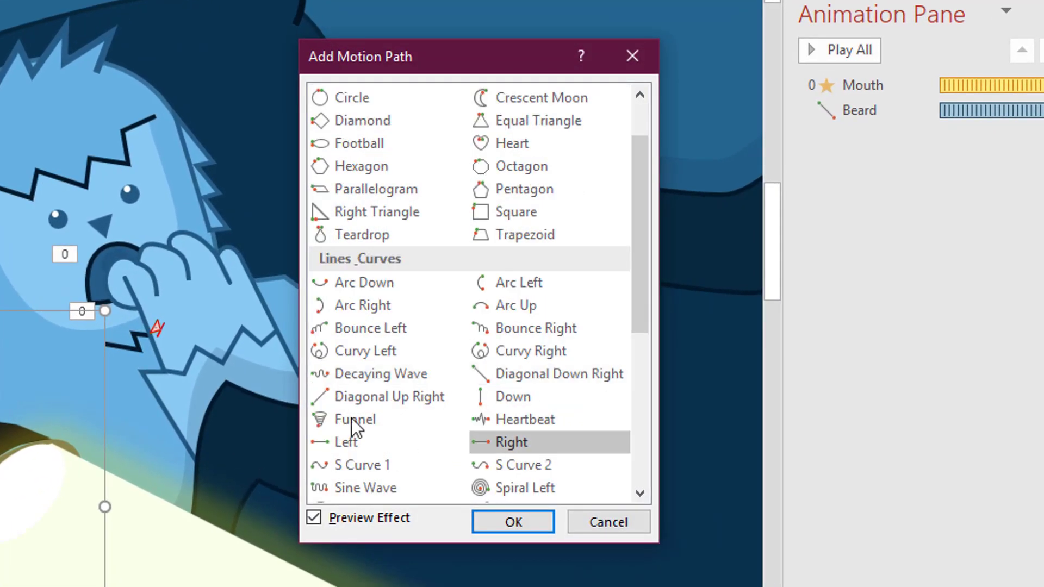
{"action": "left_click", "coordinate": [384, 443]}
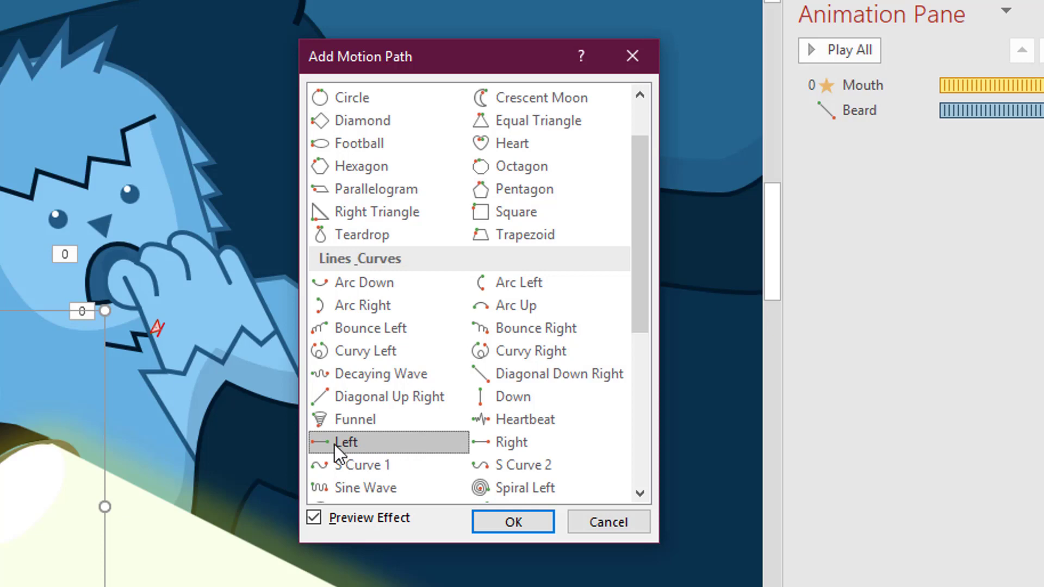
{"action": "left_click", "coordinate": [559, 442]}
{"action": "scroll", "coordinate": [522, 438], "scroll_direction": "down", "scroll_amount": 1}
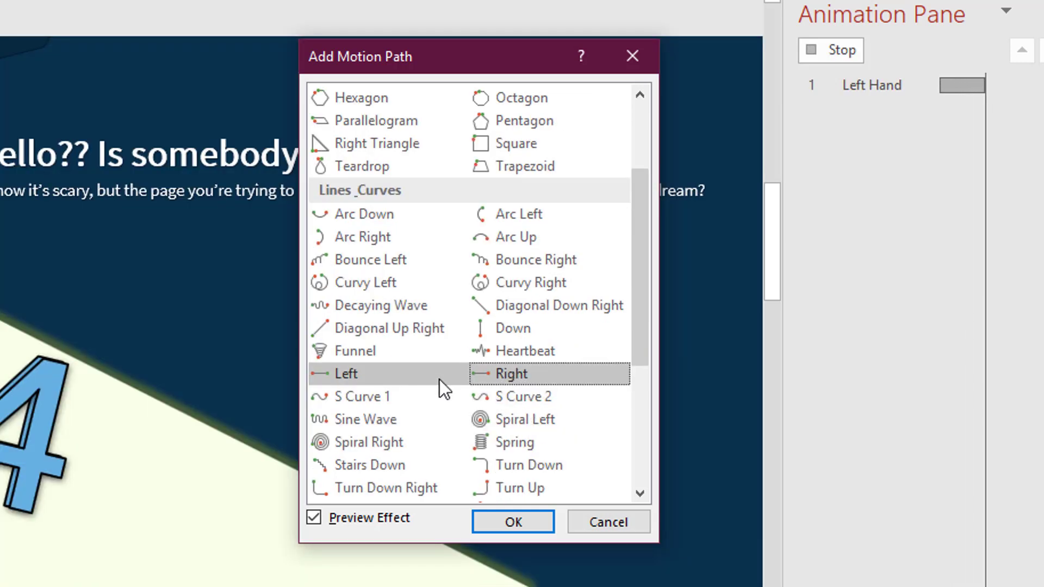
{"action": "left_click", "coordinate": [408, 375]}
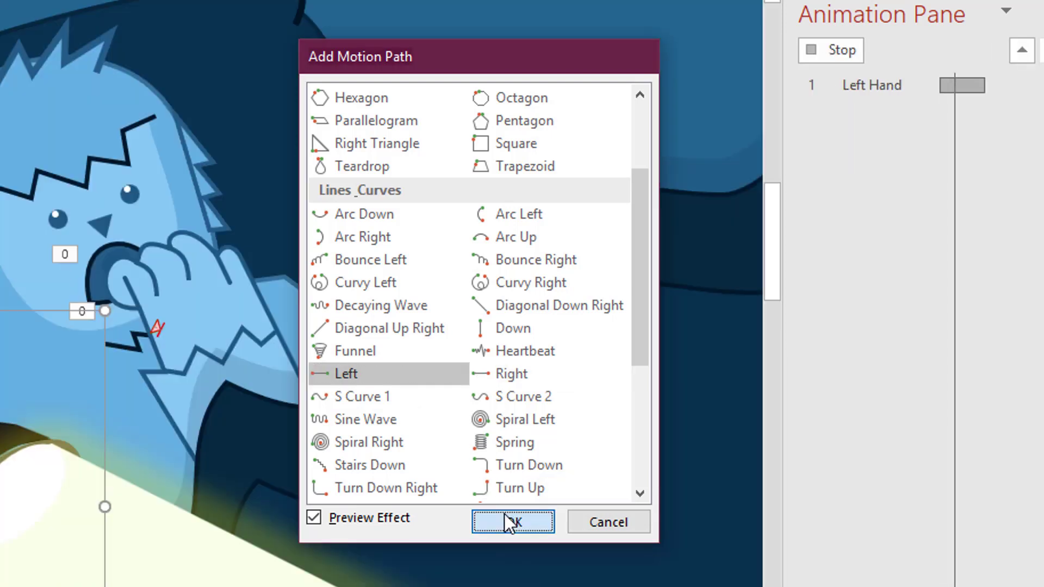
{"action": "left_click", "coordinate": [504, 513]}
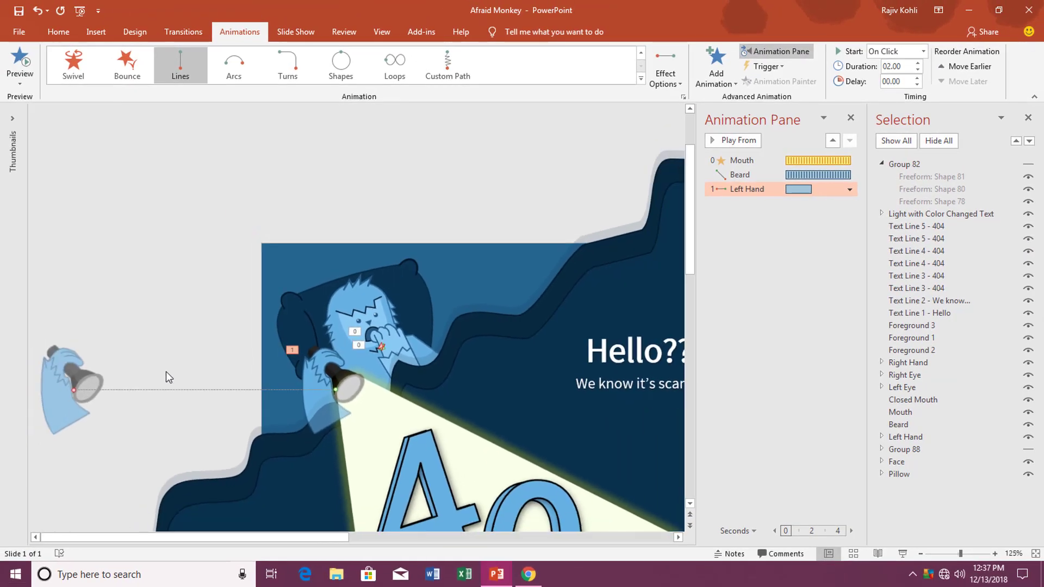
Step: Shorten the Left Hand's motion path so it ends just to the right of and slightly above its start point
{"action": "left_click_drag", "start_coordinate": [75, 390], "coordinate": [349, 387]}
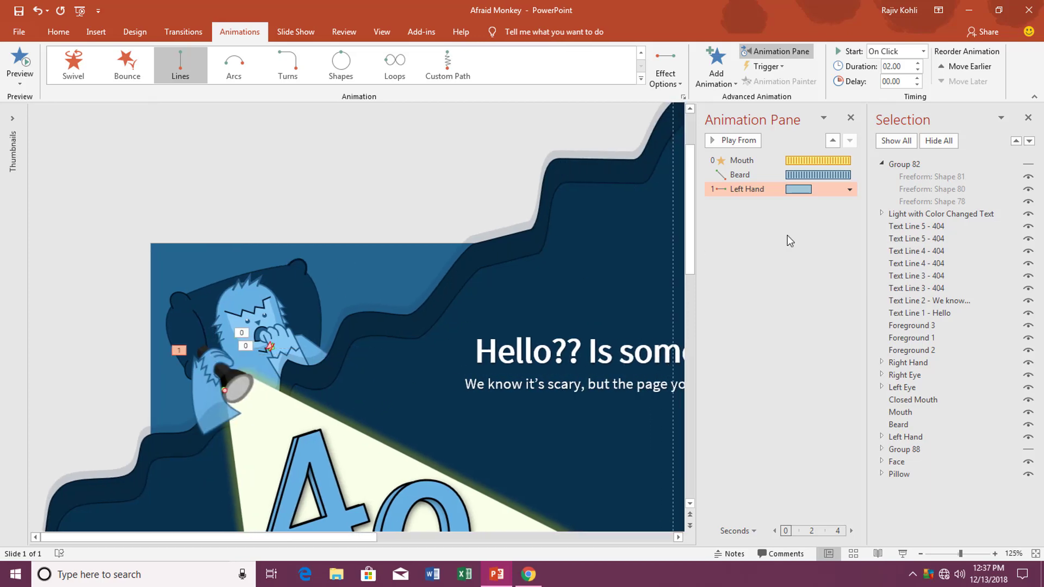
{"action": "left_click", "coordinate": [224, 391]}
{"action": "scroll", "coordinate": [224, 391], "scroll_direction": "up", "scroll_amount": 5}
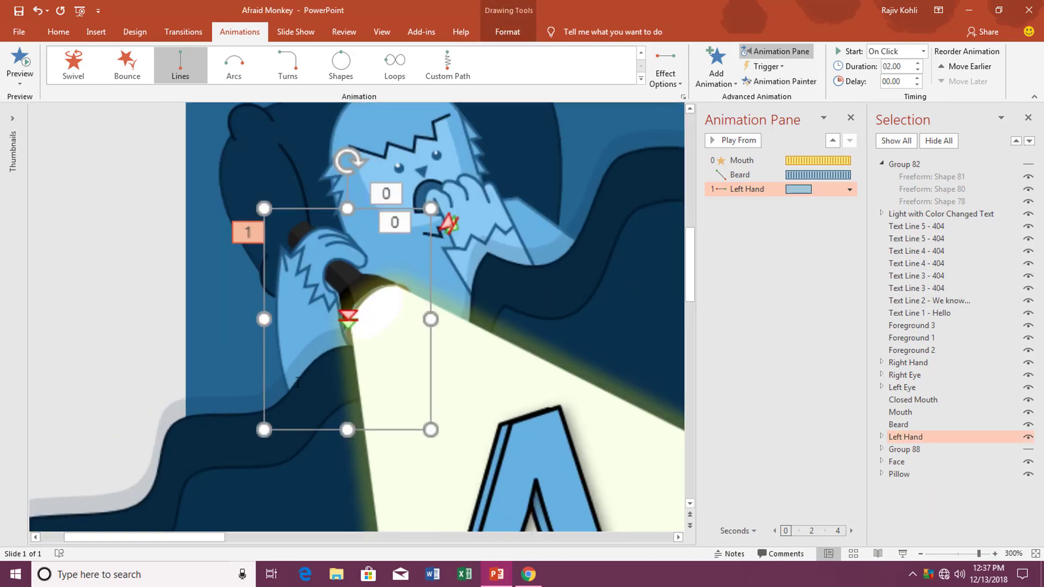
{"action": "left_click_drag", "start_coordinate": [358, 321], "coordinate": [374, 313]}
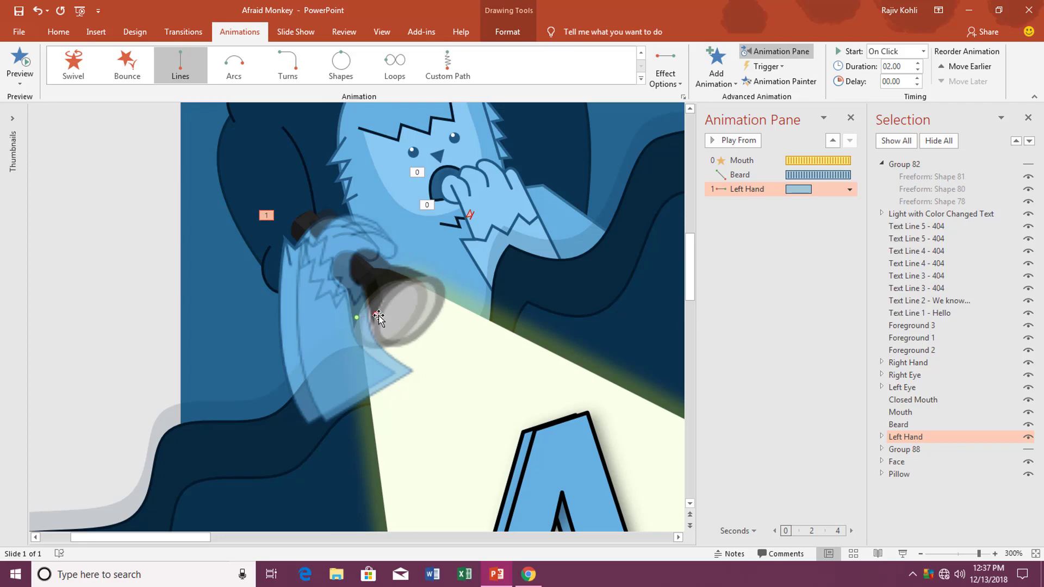
Step: Switch to Chrome to examine the flashlight hand's movement on the Yeti 404 Page, and return to PowerPoint
{"action": "left_click", "coordinate": [538, 576]}
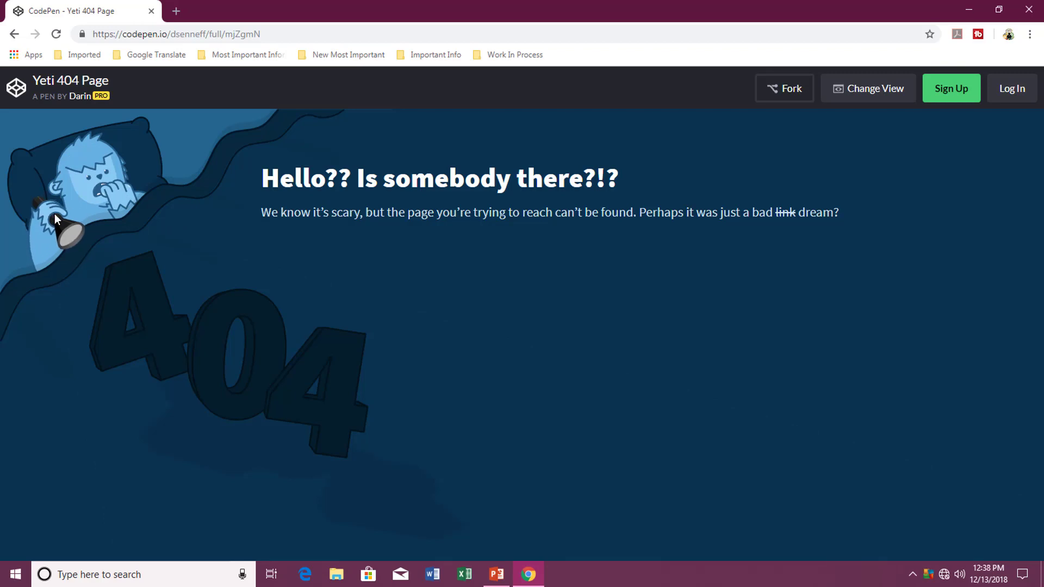
{"action": "key", "text": "alt+Tab"}
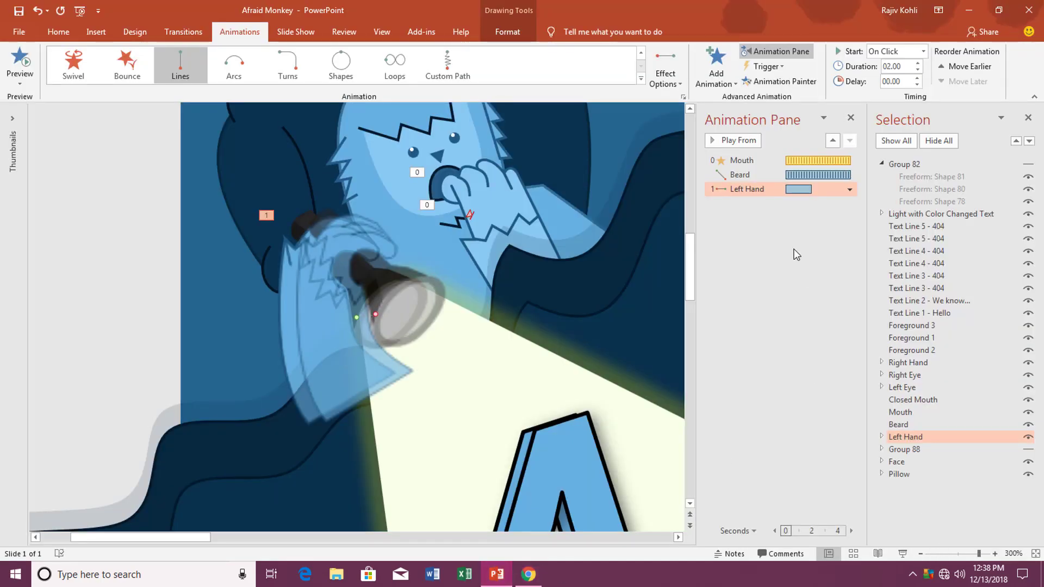
Step: Set the Left Hand animation to start With Previous, with a duration of 0.10 seconds and a delay of 2 seconds
{"action": "left_click", "coordinate": [922, 51]}
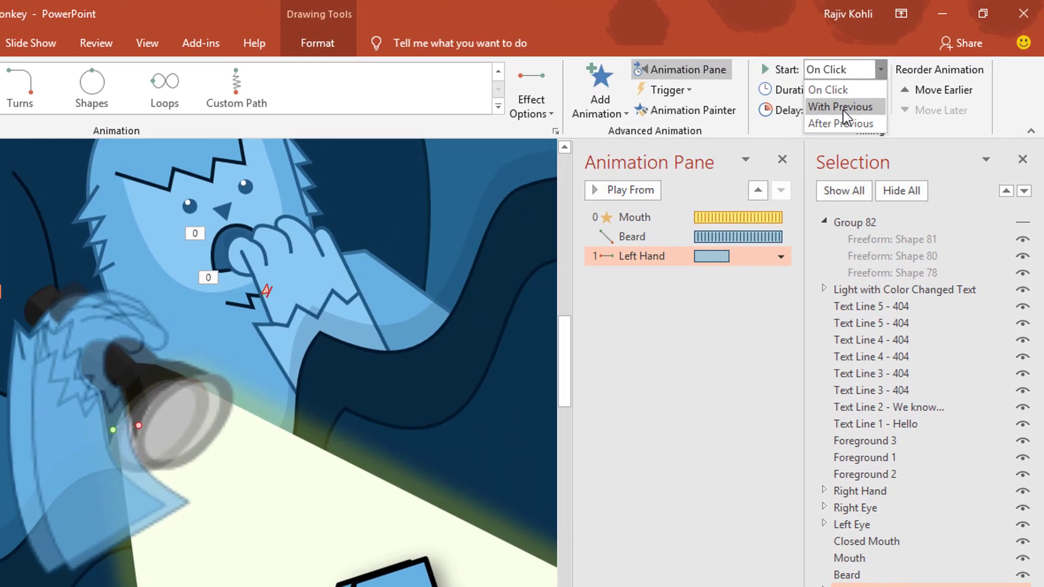
{"action": "left_click", "coordinate": [842, 107]}
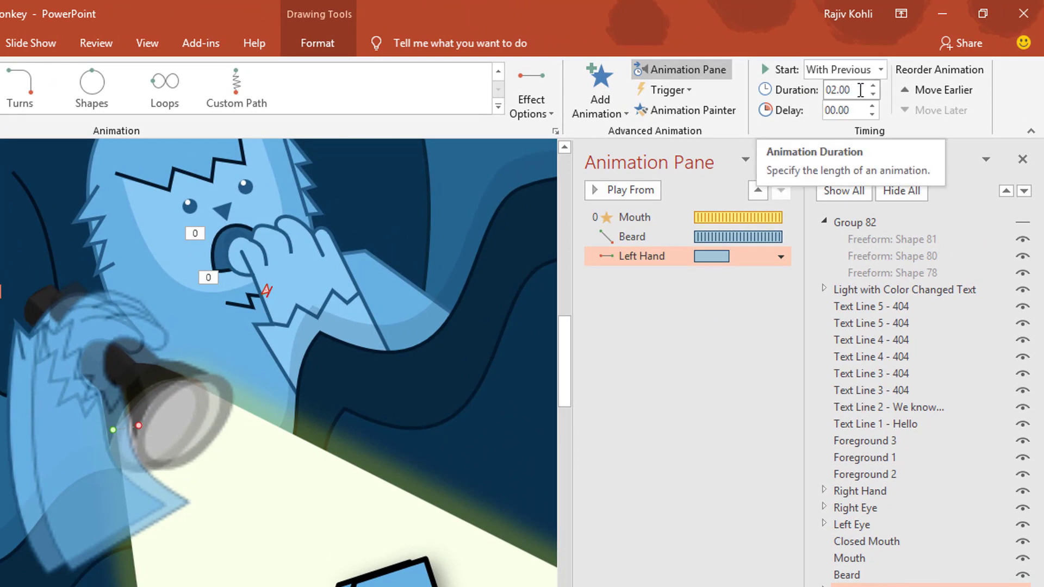
{"action": "left_click", "coordinate": [860, 90]}
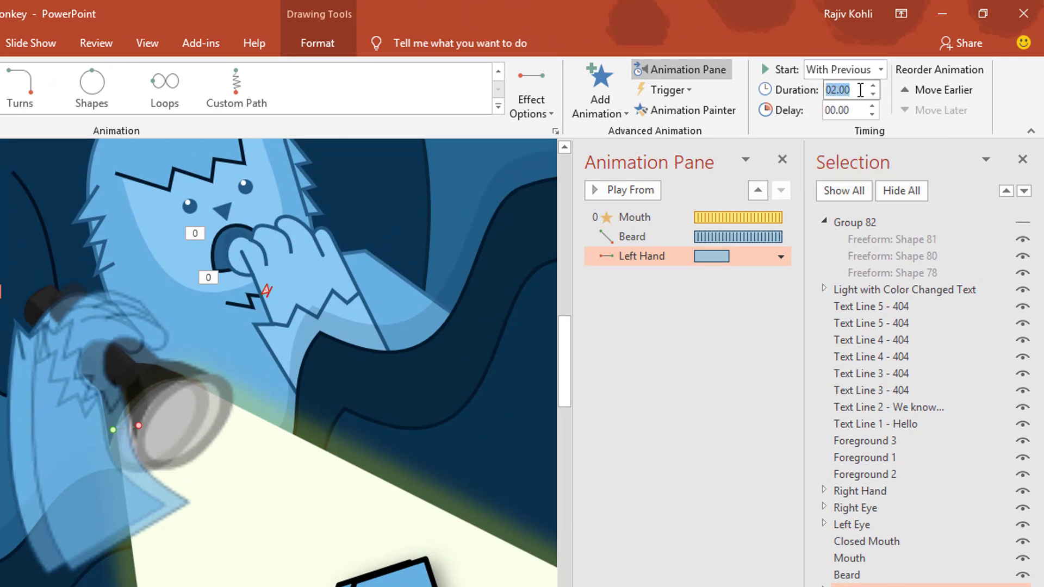
{"action": "type", "text": "0."}
{"action": "key", "text": "Return"}
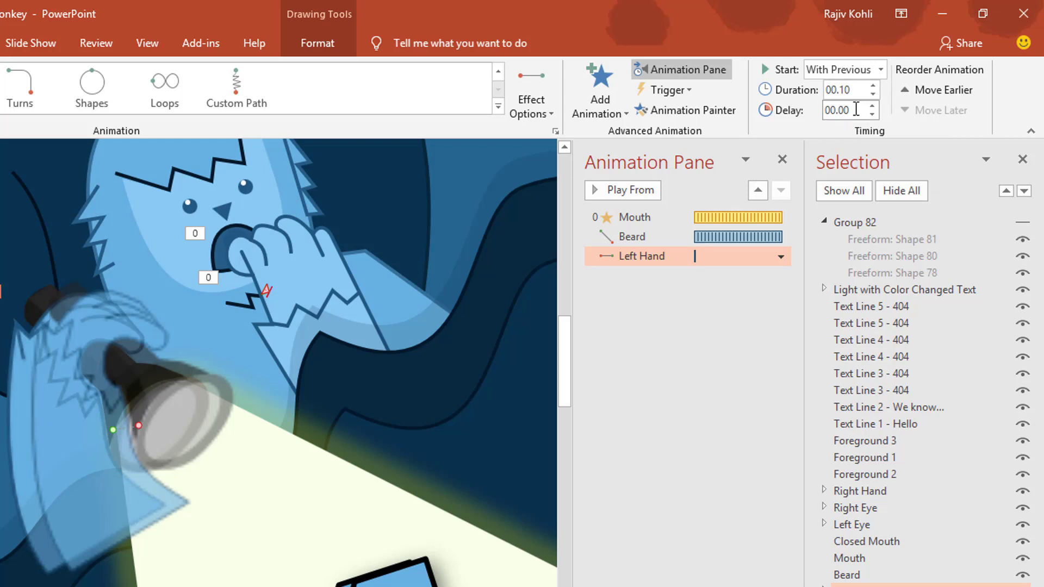
{"action": "left_click", "coordinate": [855, 109]}
{"action": "type", "text": "2"}
{"action": "key", "text": "Return"}
Step: Set the Left Hand animation's smooth start and smooth end to 0 sec and enable Auto-reverse
{"action": "double_click", "coordinate": [682, 260]}
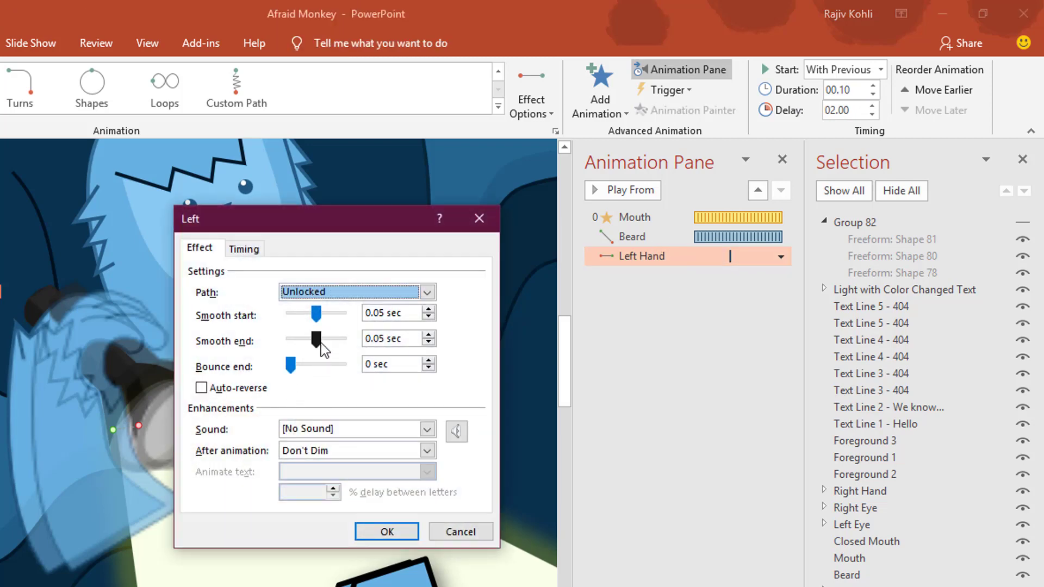
{"action": "left_click_drag", "start_coordinate": [316, 340], "coordinate": [274, 340]}
{"action": "left_click_drag", "start_coordinate": [315, 312], "coordinate": [280, 326]}
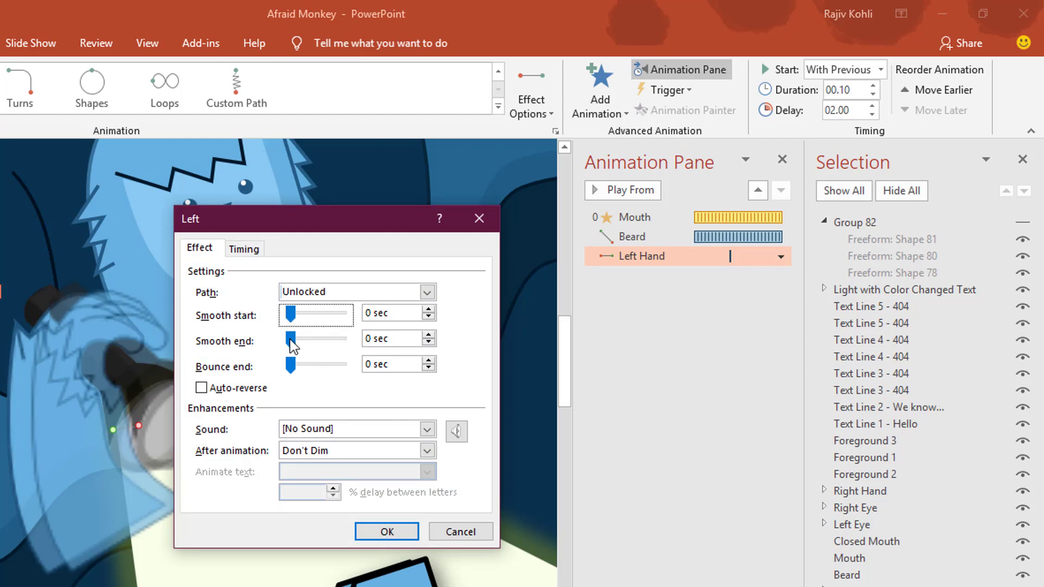
{"action": "left_click", "coordinate": [240, 393]}
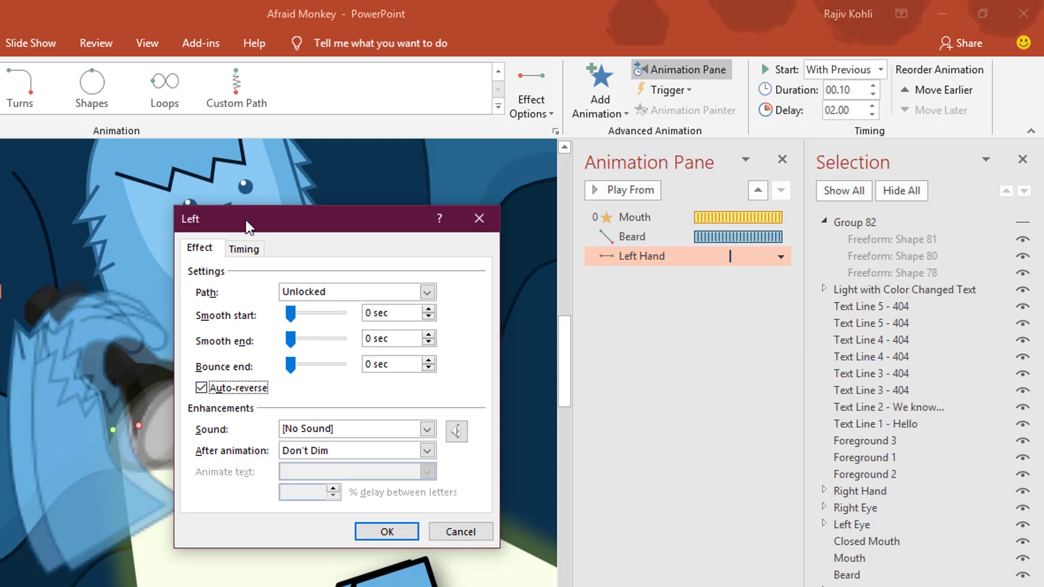
Step: Set the Left Hand animation to repeat 3 times and apply the effect settings
{"action": "left_click", "coordinate": [246, 250]}
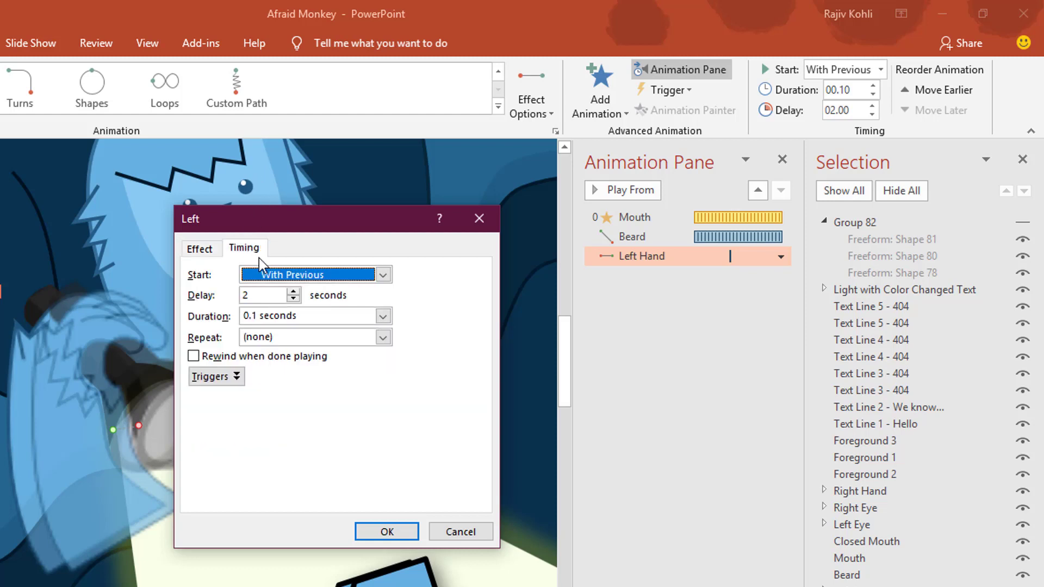
{"action": "left_click", "coordinate": [383, 337]}
{"action": "left_click", "coordinate": [308, 377]}
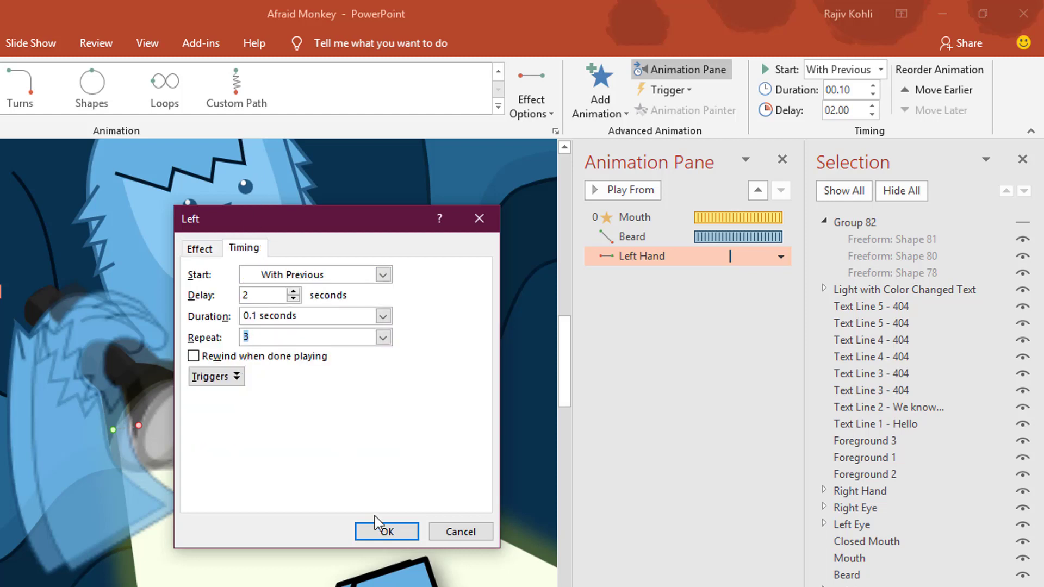
{"action": "left_click", "coordinate": [377, 531]}
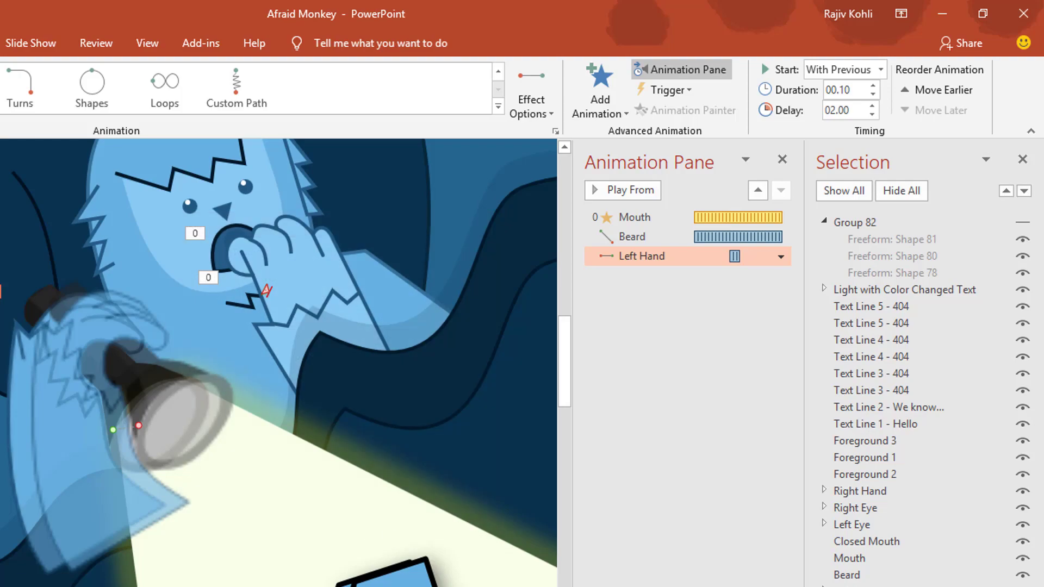
Step: Play the slide show to check the flashlight hand, and review the Left Hand animation's effect and timing settings
{"action": "left_click", "coordinate": [912, 553]}
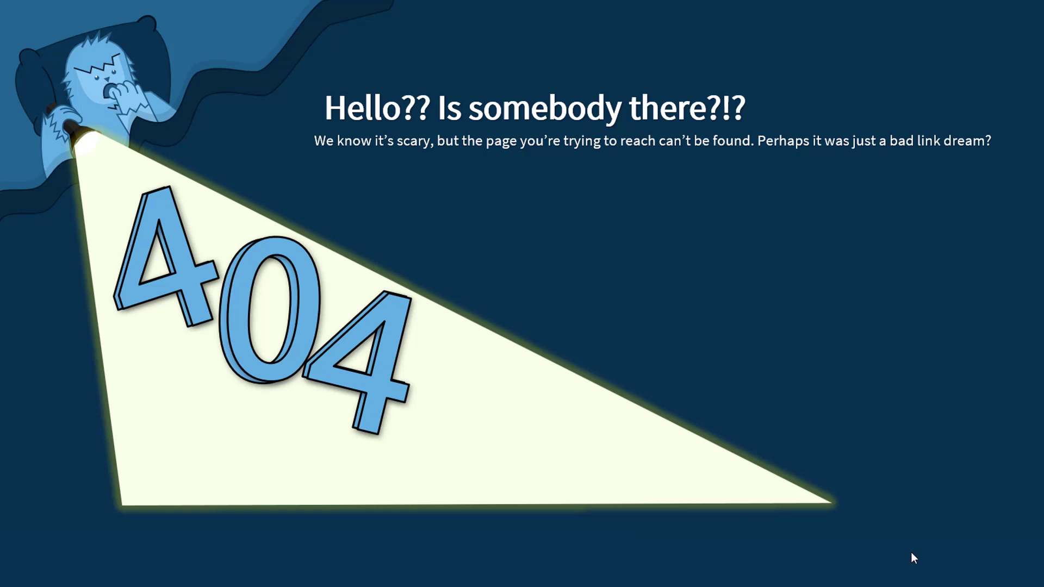
{"action": "key", "text": "Escape"}
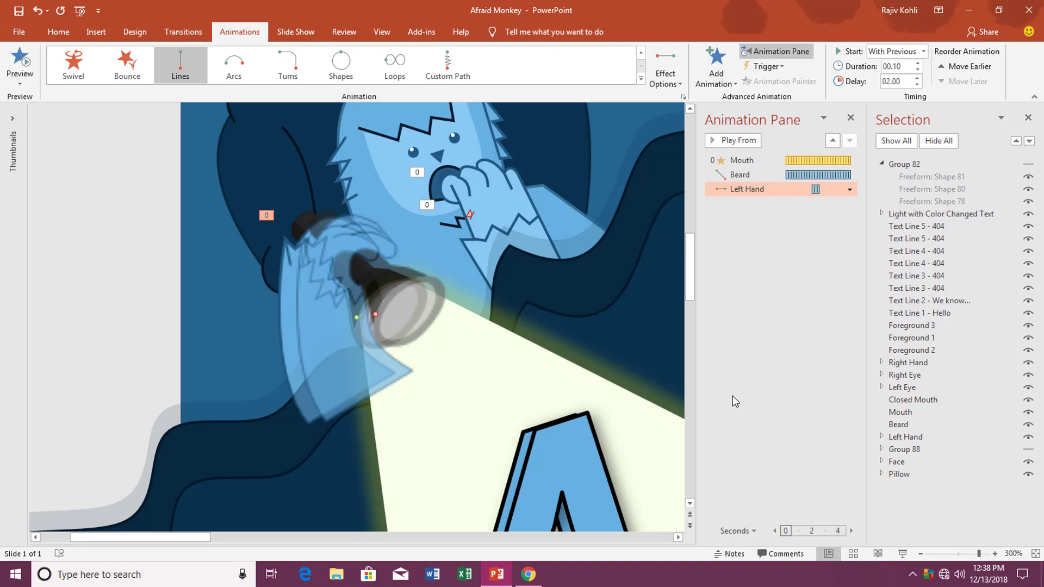
{"action": "double_click", "coordinate": [782, 191]}
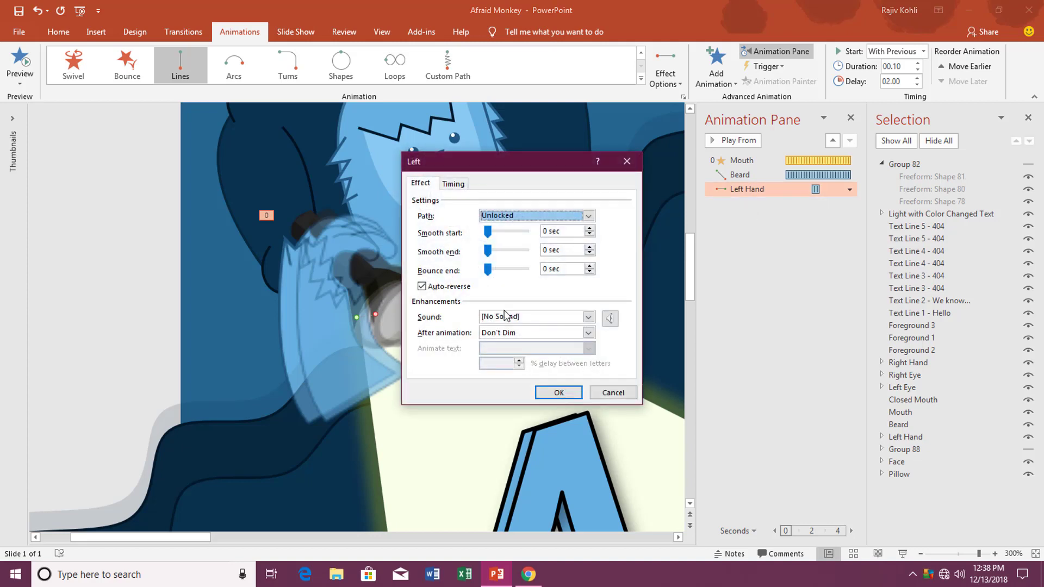
{"action": "left_click", "coordinate": [455, 185]}
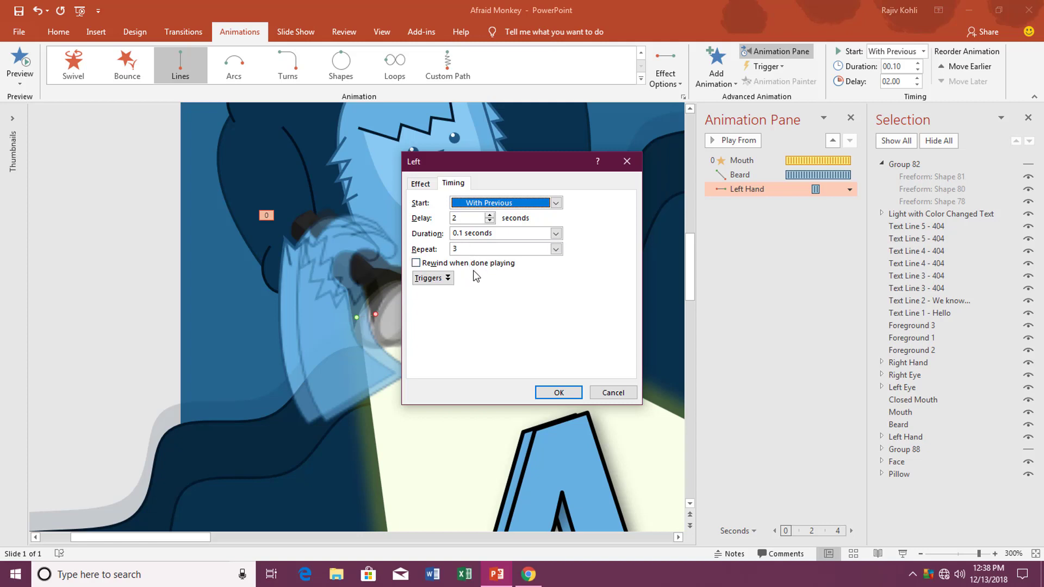
{"action": "key", "text": "Return"}
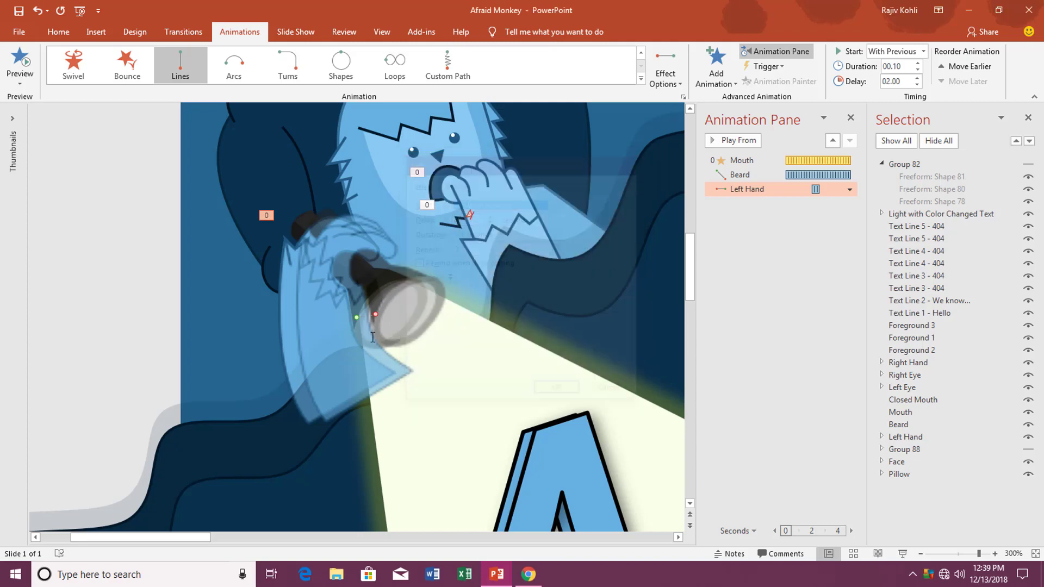
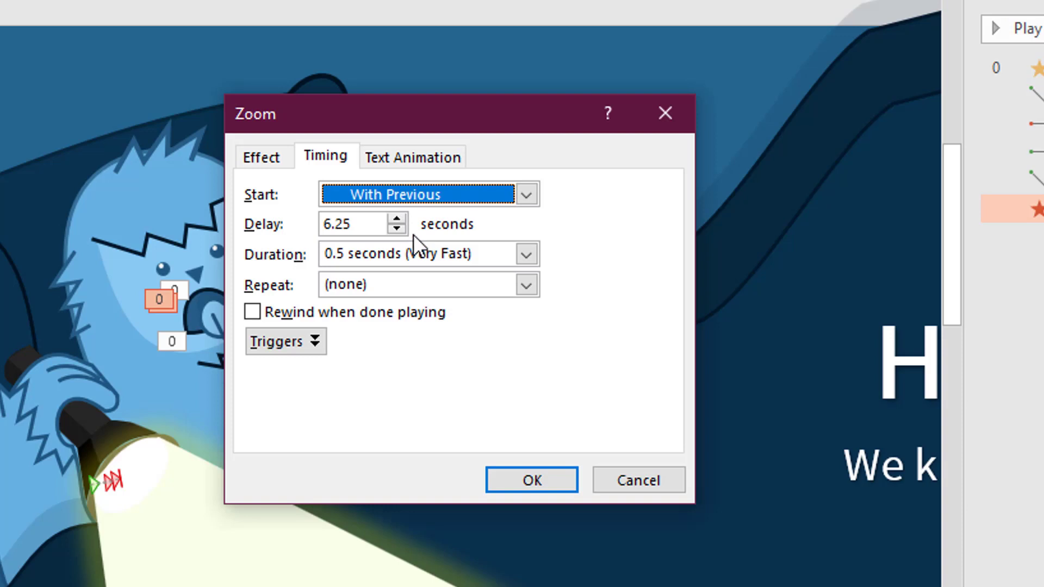
Step: Set the Mouth's Zoom exit effect to a duration of 0.25 seconds and a delay of 7.25 seconds
{"action": "left_click", "coordinate": [358, 260]}
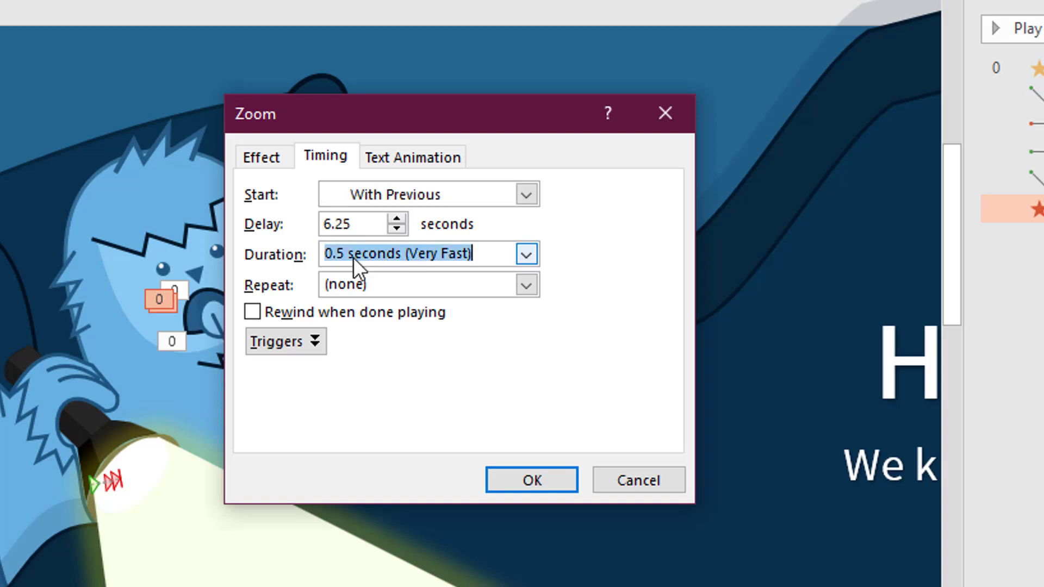
{"action": "type", "text": "0"}
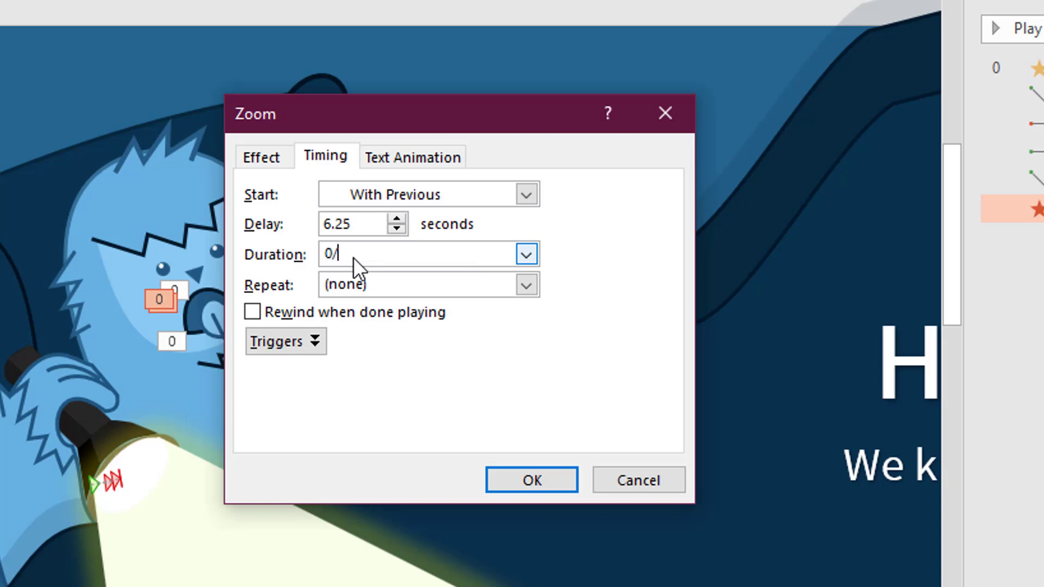
{"action": "type", "text": ".25"}
{"action": "key", "text": "shift+Tab"}
{"action": "type", "text": "7.25"}
{"action": "left_click", "coordinate": [544, 474]}
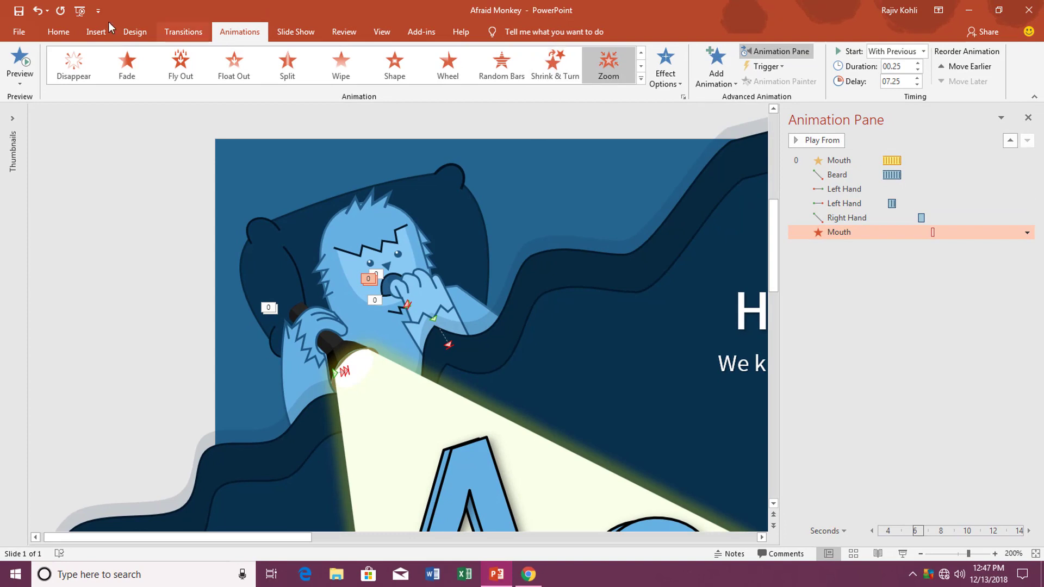
Step: Display the list of slide objects and select the Closed Mouth shape, temporarily hiding the open Mouth to see it
{"action": "left_click", "coordinate": [58, 31]}
{"action": "left_click", "coordinate": [818, 81]}
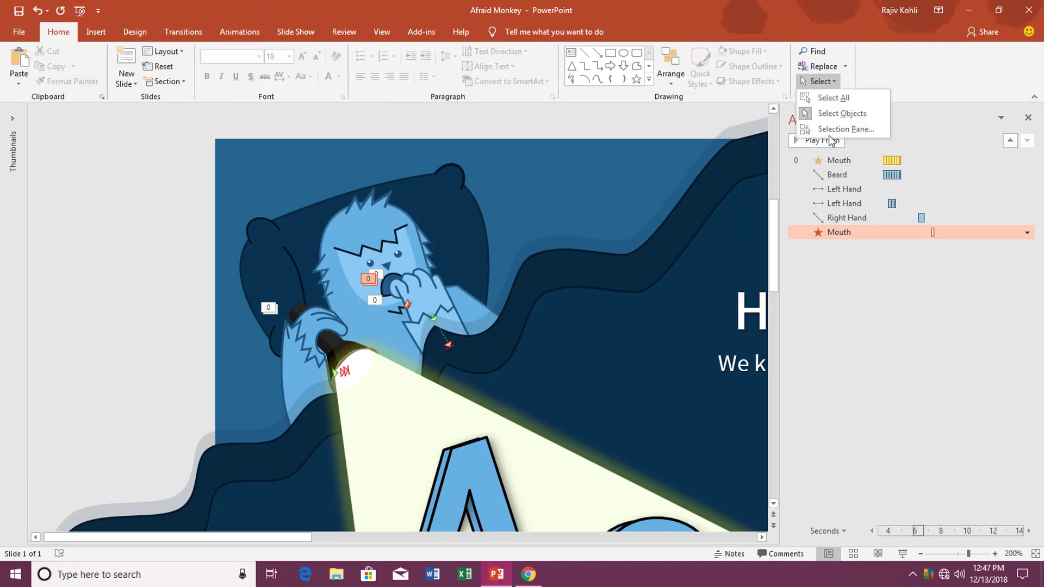
{"action": "left_click", "coordinate": [825, 129]}
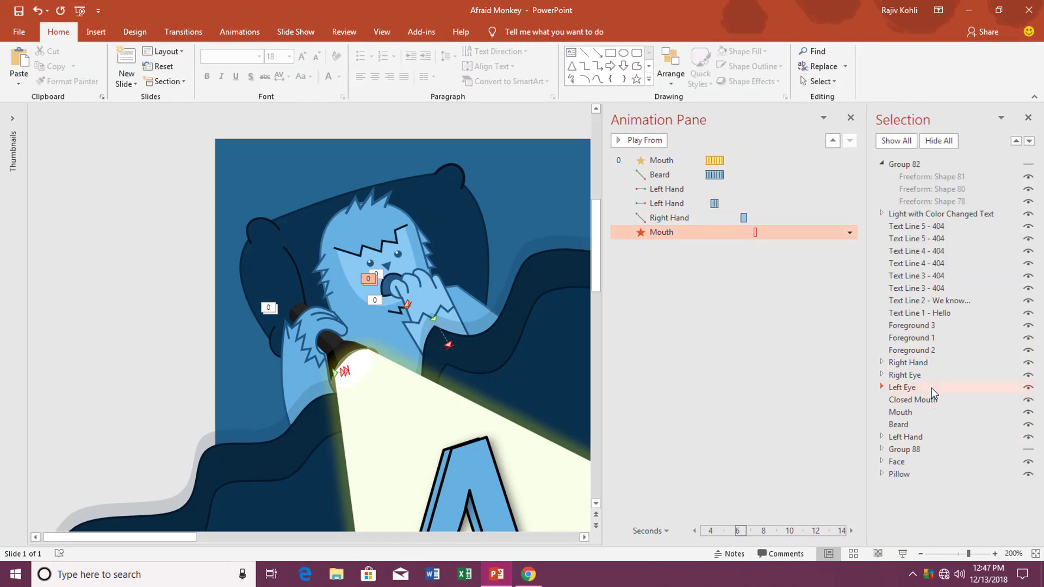
{"action": "left_click", "coordinate": [1028, 414]}
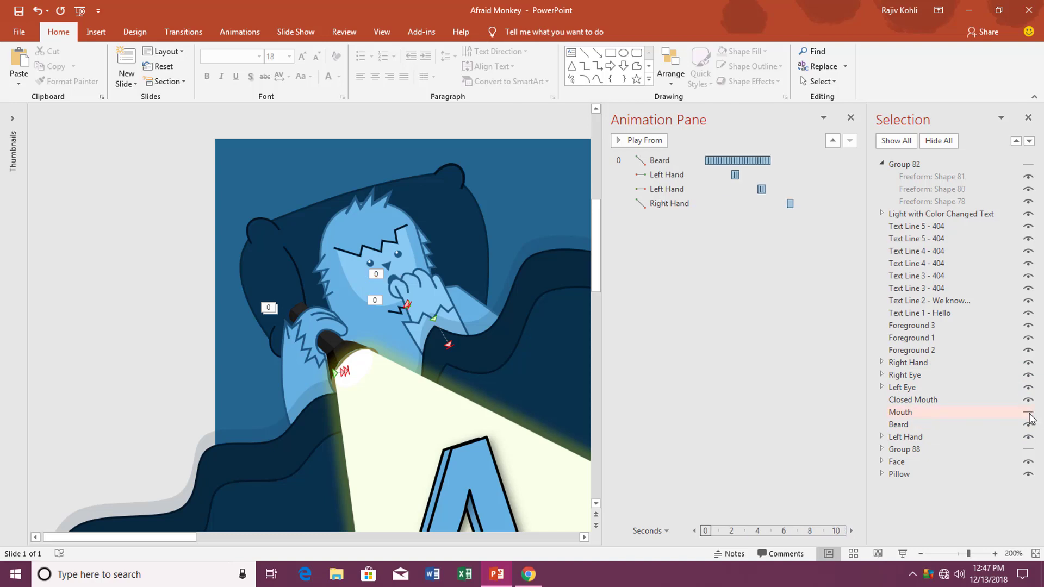
{"action": "left_click", "coordinate": [919, 400]}
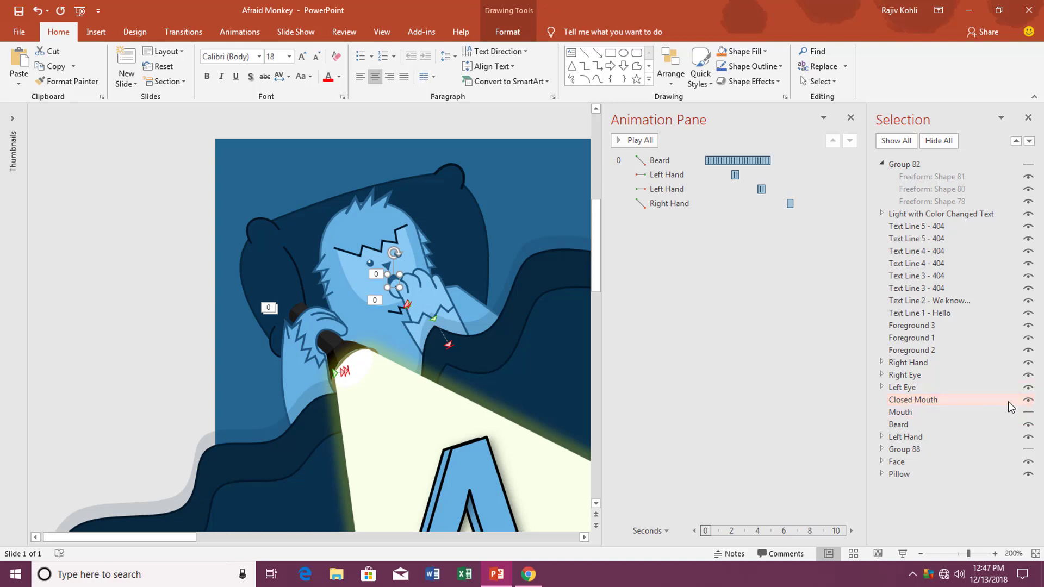
{"action": "left_click", "coordinate": [1028, 413]}
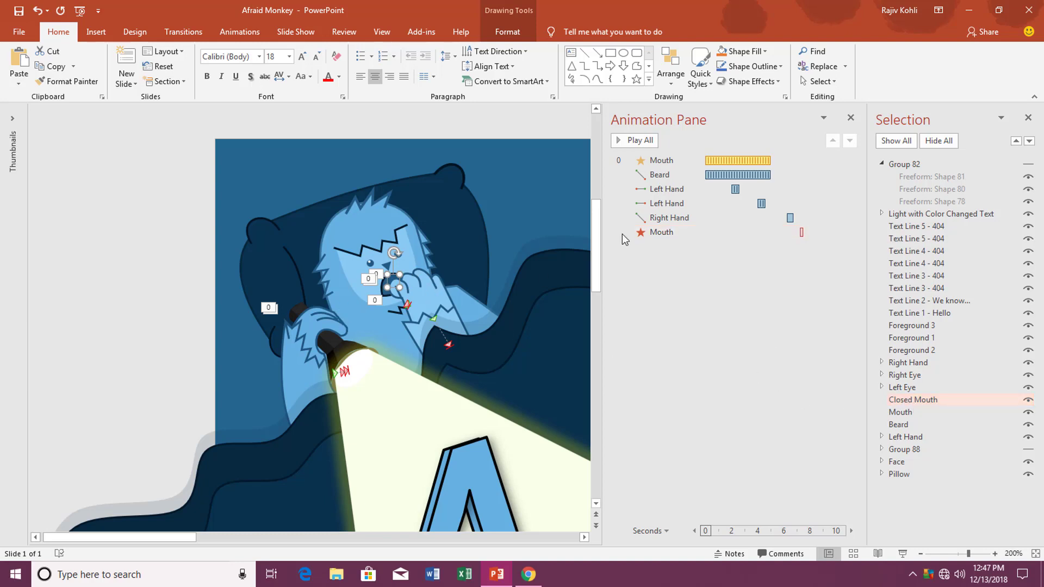
Step: Add an Appear entrance animation to Closed Mouth, starting With Previous after a delay of 7.25 seconds
{"action": "left_click", "coordinate": [240, 31]}
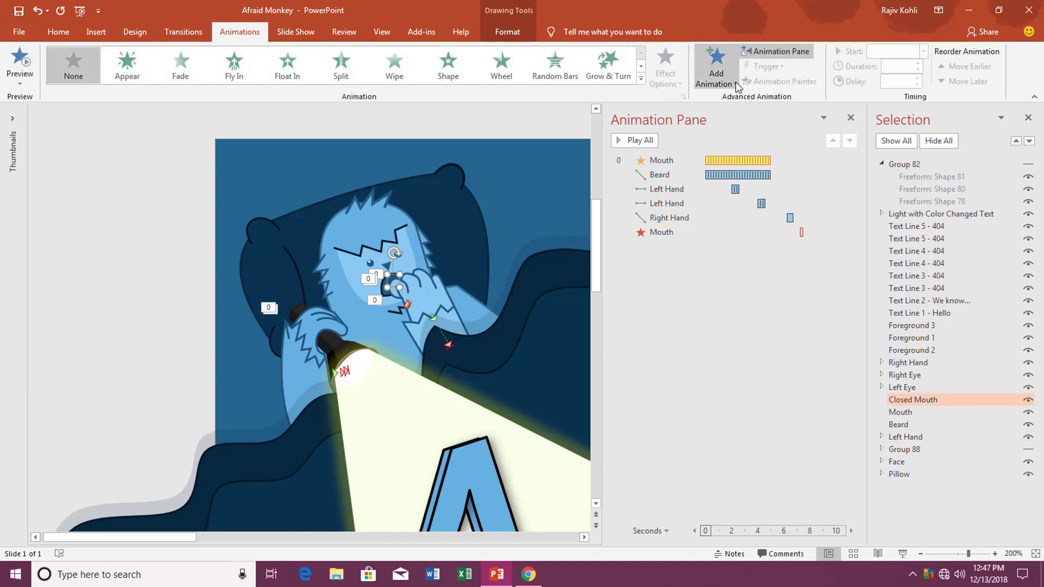
{"action": "left_click", "coordinate": [714, 66]}
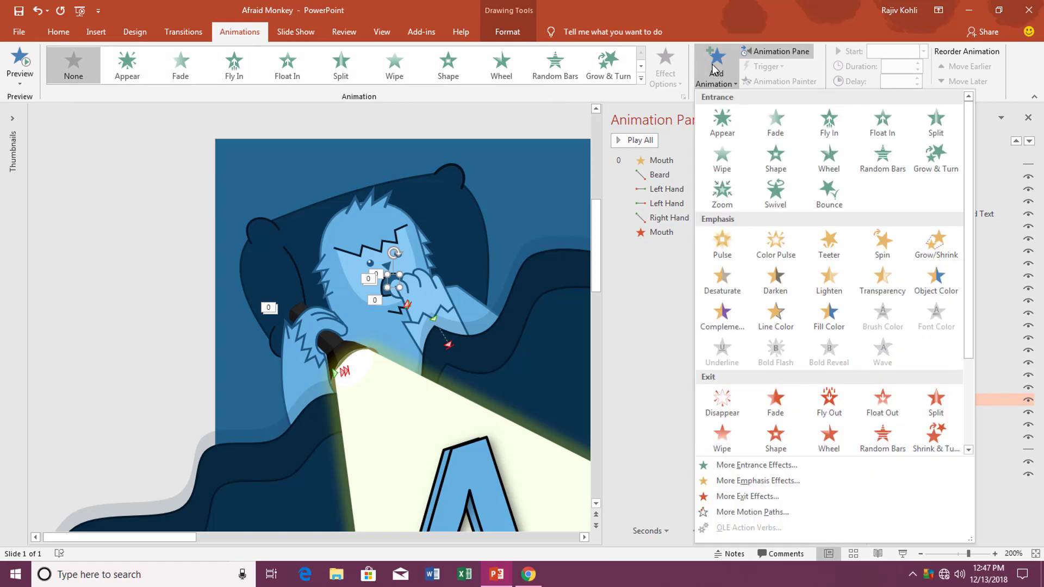
{"action": "left_click", "coordinate": [723, 124]}
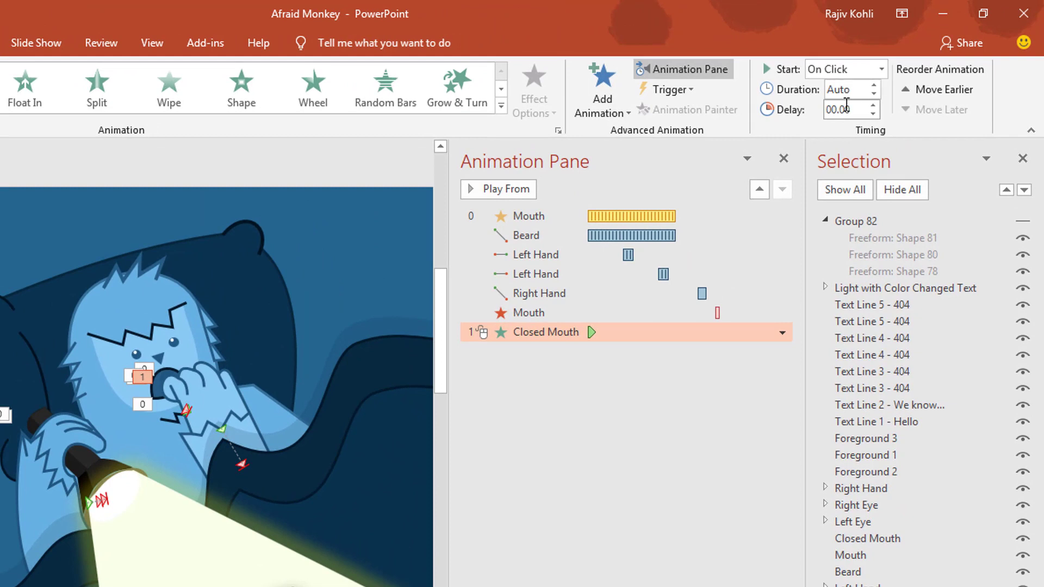
{"action": "left_click", "coordinate": [877, 69]}
{"action": "left_click", "coordinate": [847, 108]}
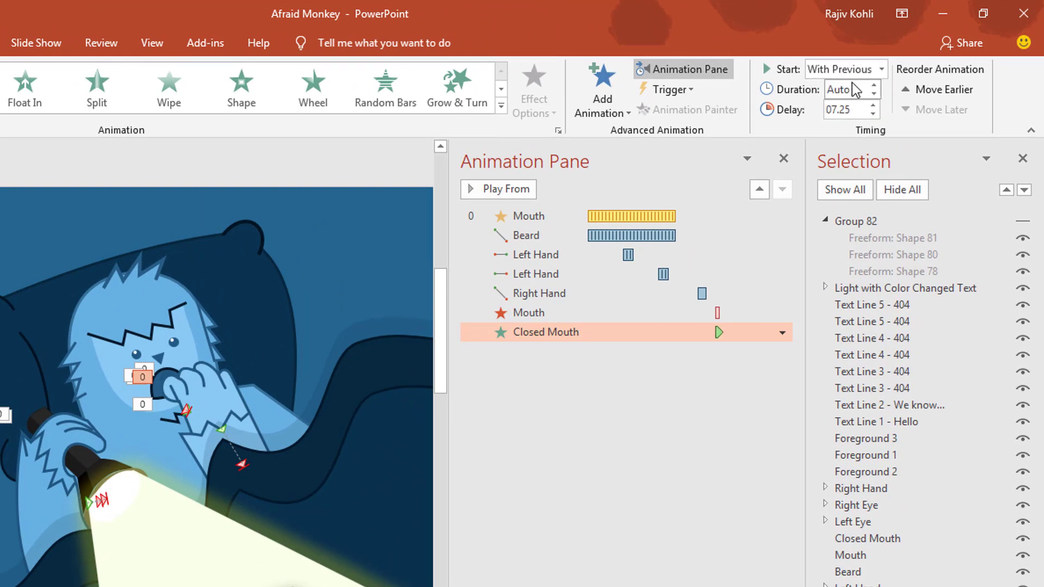
{"action": "left_click", "coordinate": [856, 109]}
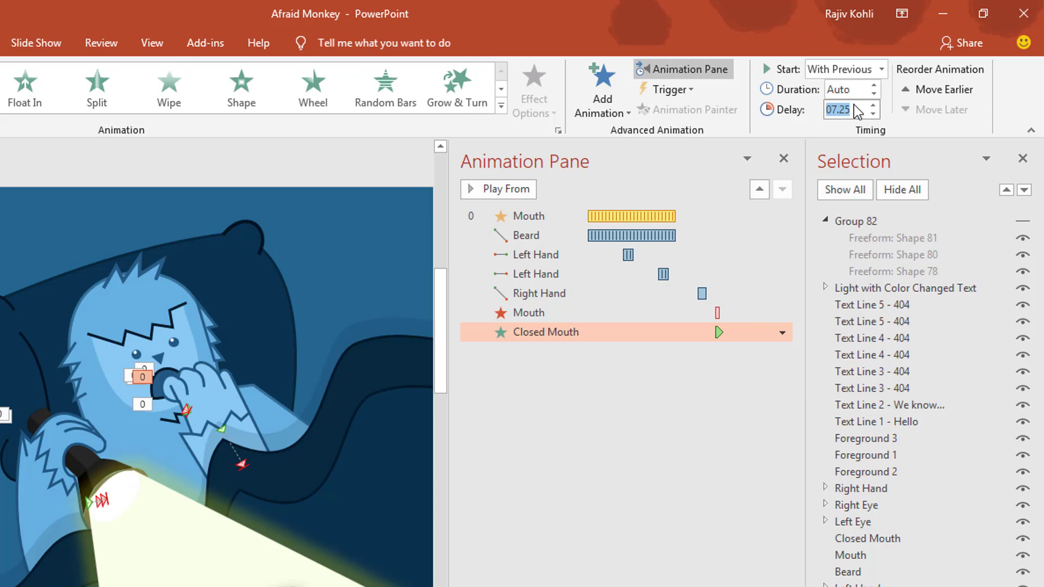
Step: Add a Grow/Shrink emphasis animation to the Left Eye, starting With Previous, with a duration of 0.25 seconds and a delay of 7.25 seconds
{"action": "left_click", "coordinate": [141, 368]}
{"action": "left_click", "coordinate": [854, 523]}
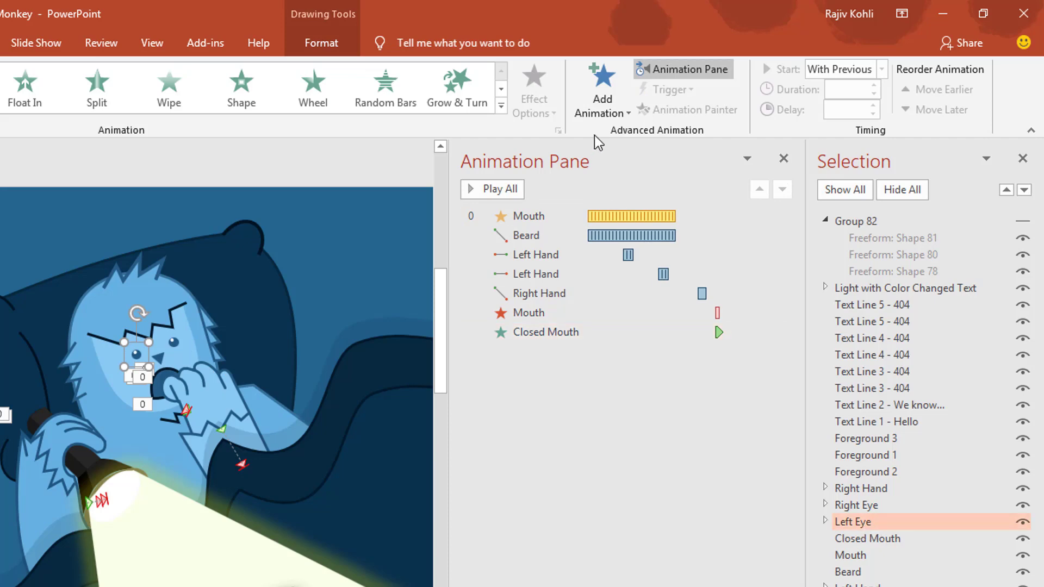
{"action": "left_click", "coordinate": [601, 99]}
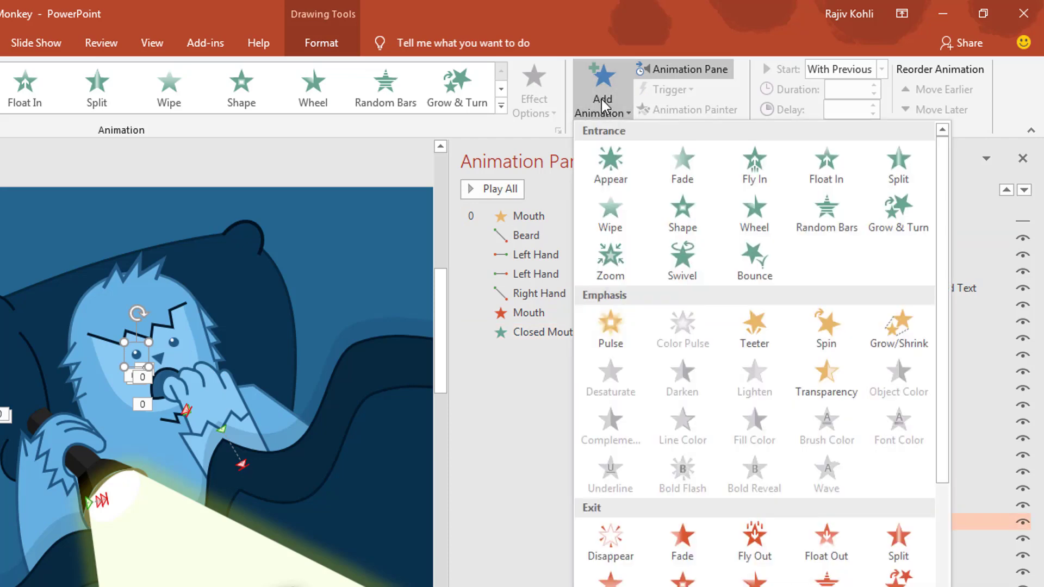
{"action": "left_click", "coordinate": [890, 338]}
{"action": "left_click", "coordinate": [843, 70]}
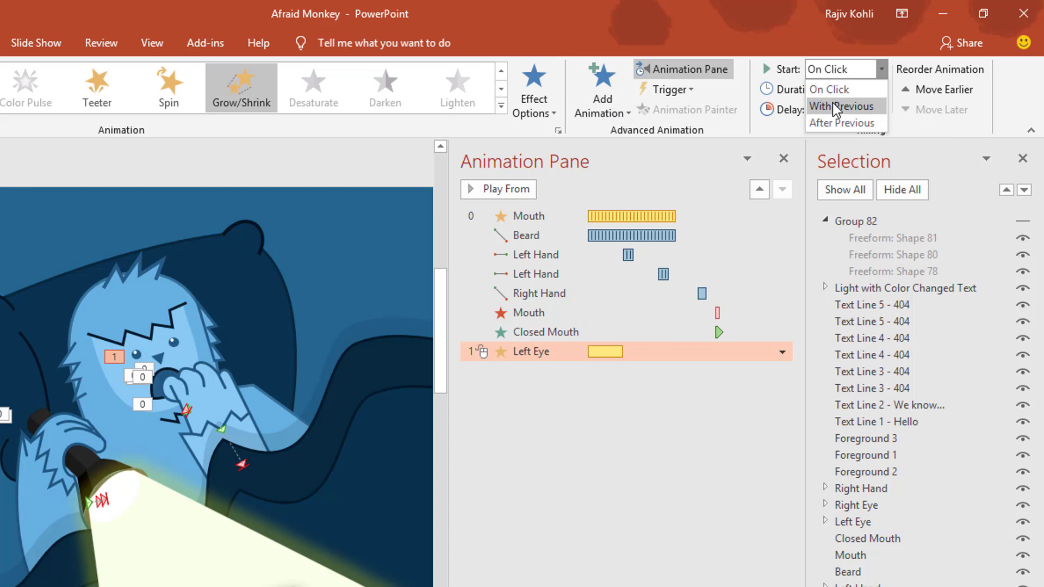
{"action": "left_click", "coordinate": [838, 107]}
{"action": "double_click", "coordinate": [842, 91]}
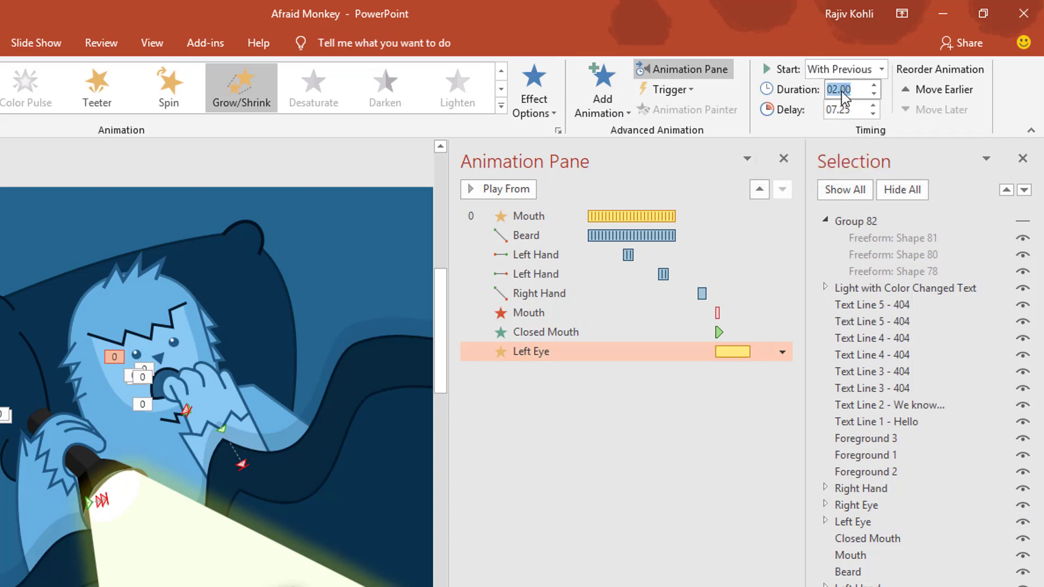
{"action": "type", "text": "0.25"}
{"action": "key", "text": "Return"}
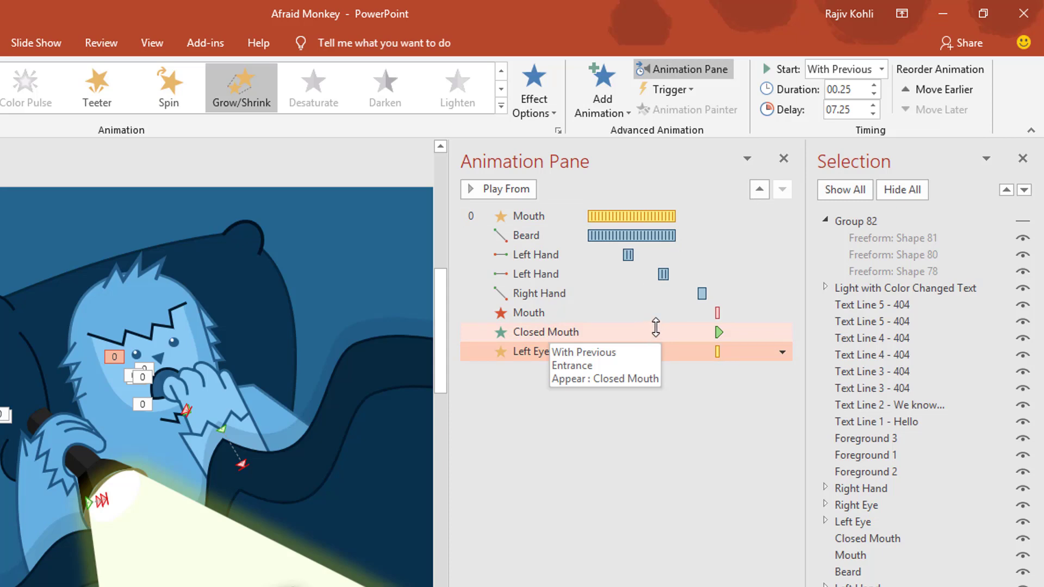
Step: Review the Left Eye animation's effect and timing settings, and copy the animation to the Right Eye with Animation Painter
{"action": "double_click", "coordinate": [653, 351]}
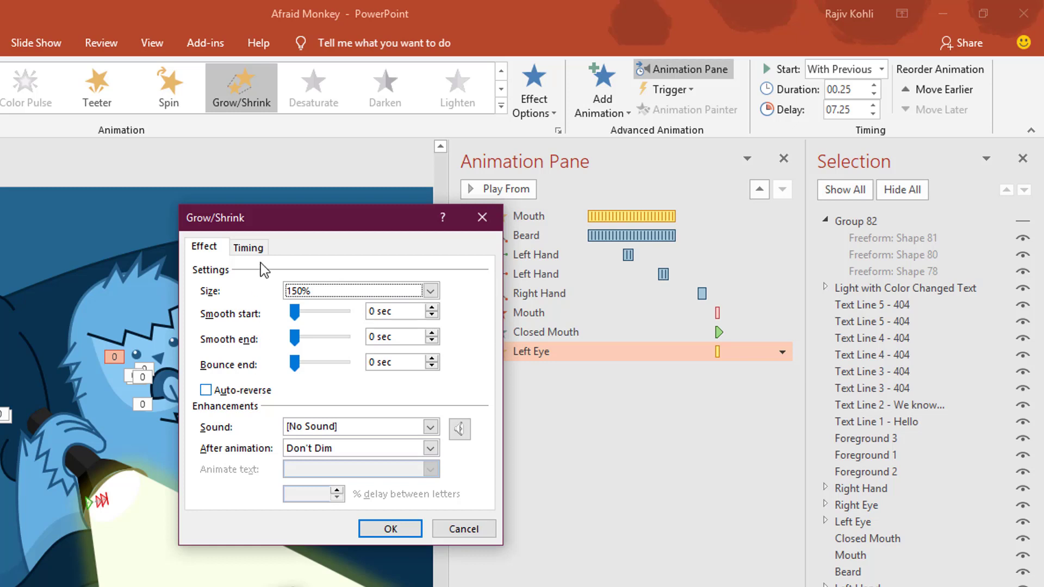
{"action": "left_click", "coordinate": [250, 248]}
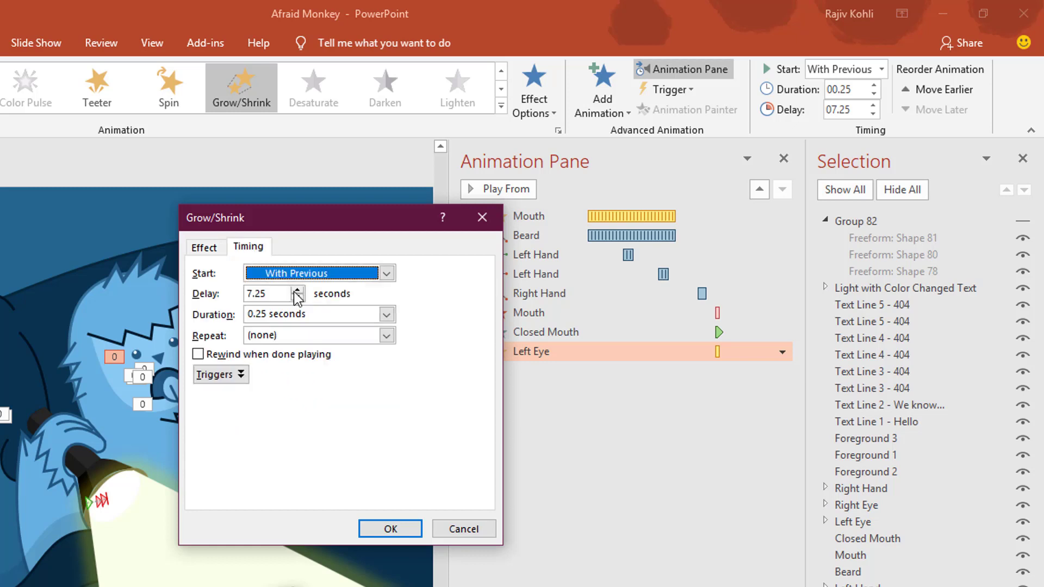
{"action": "left_click", "coordinate": [379, 529]}
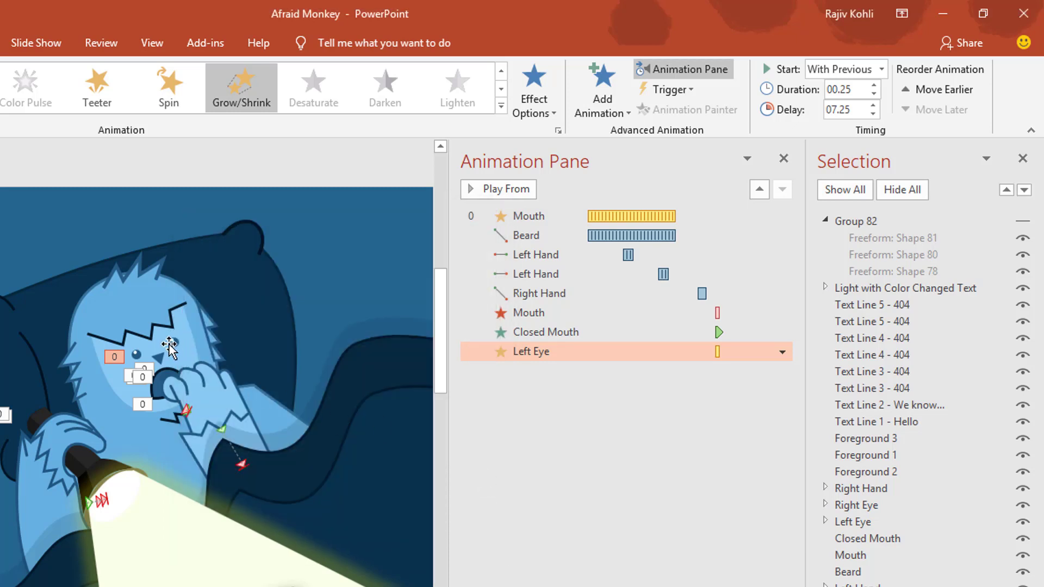
{"action": "left_click", "coordinate": [142, 354]}
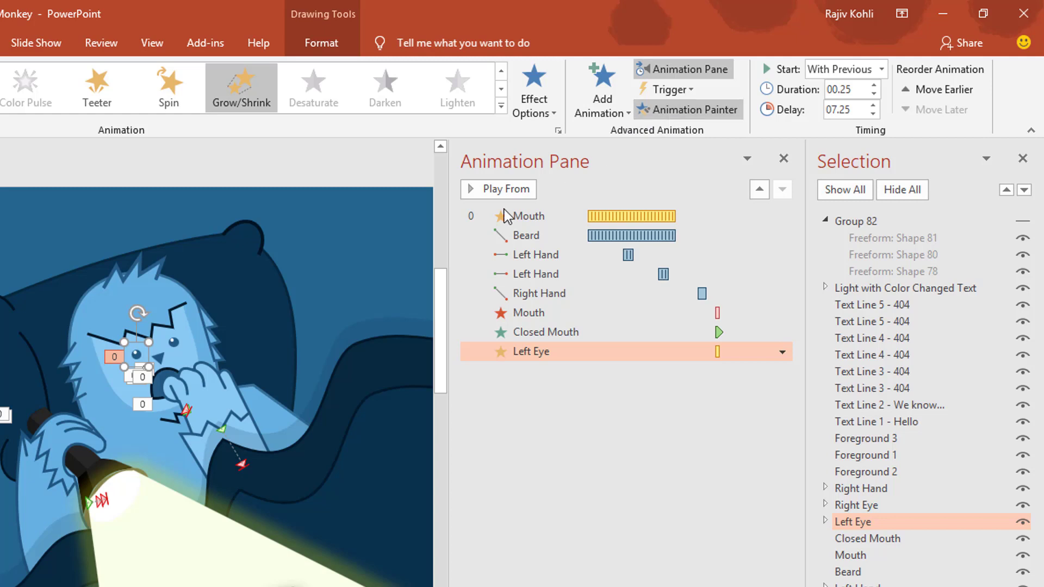
{"action": "left_click", "coordinate": [175, 342]}
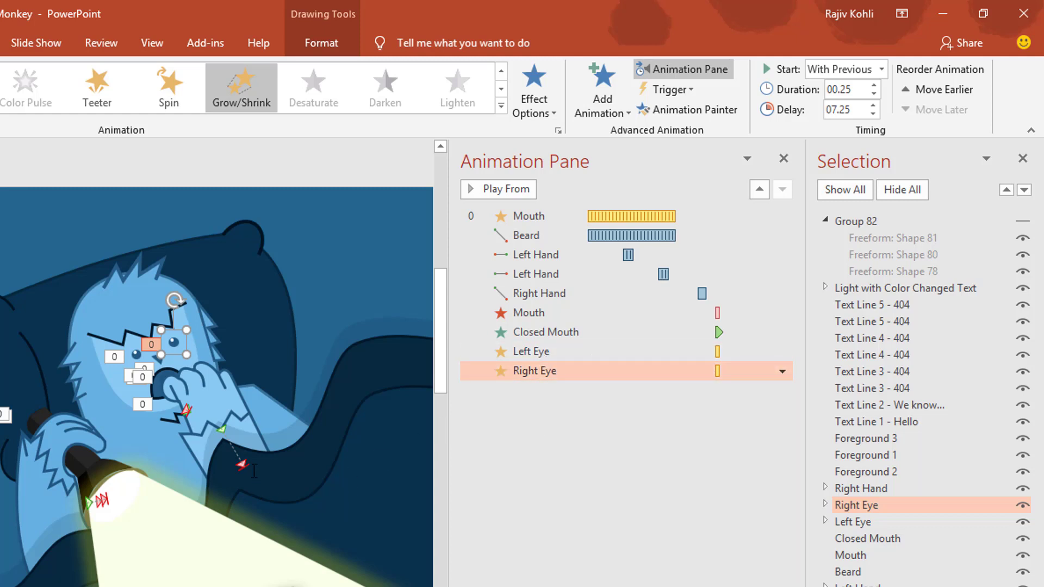
Step: Add a Diagonal Up Right motion path to the Right Hand alongside its existing diagonal path
{"action": "left_click", "coordinate": [239, 430]}
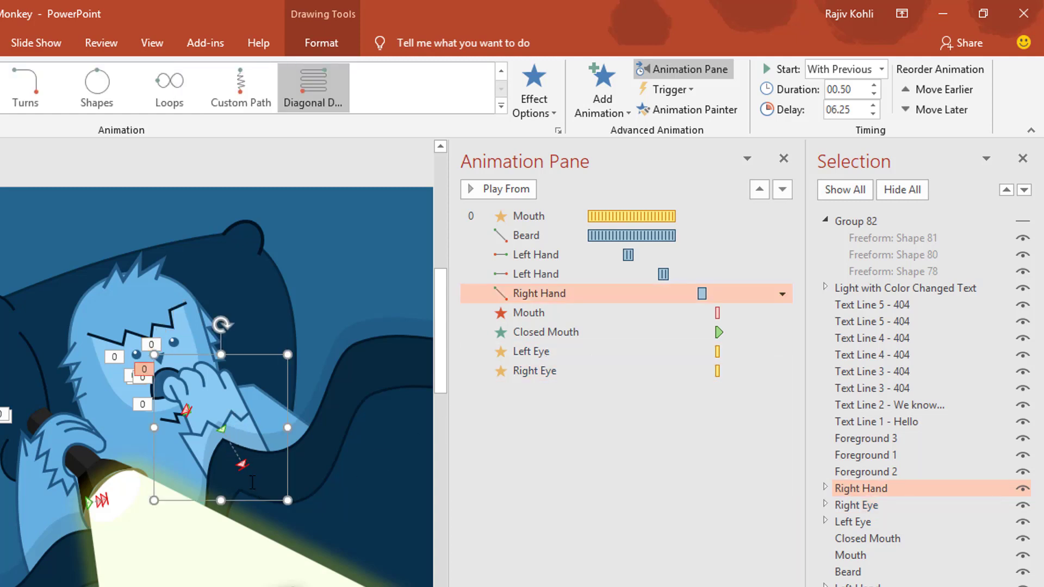
{"action": "scroll", "coordinate": [290, 481], "scroll_direction": "up", "scroll_amount": 2}
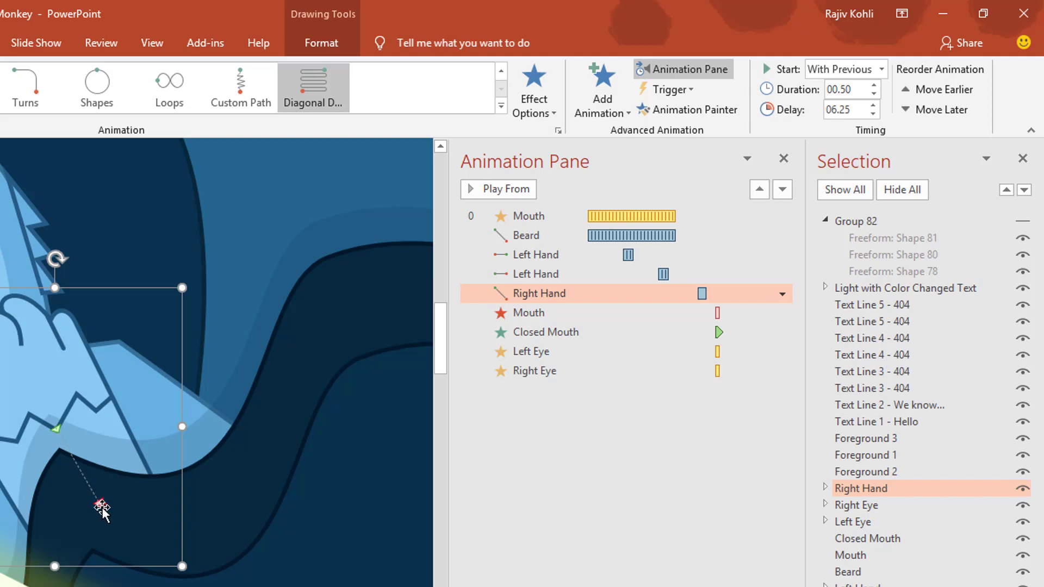
{"action": "left_click", "coordinate": [598, 87]}
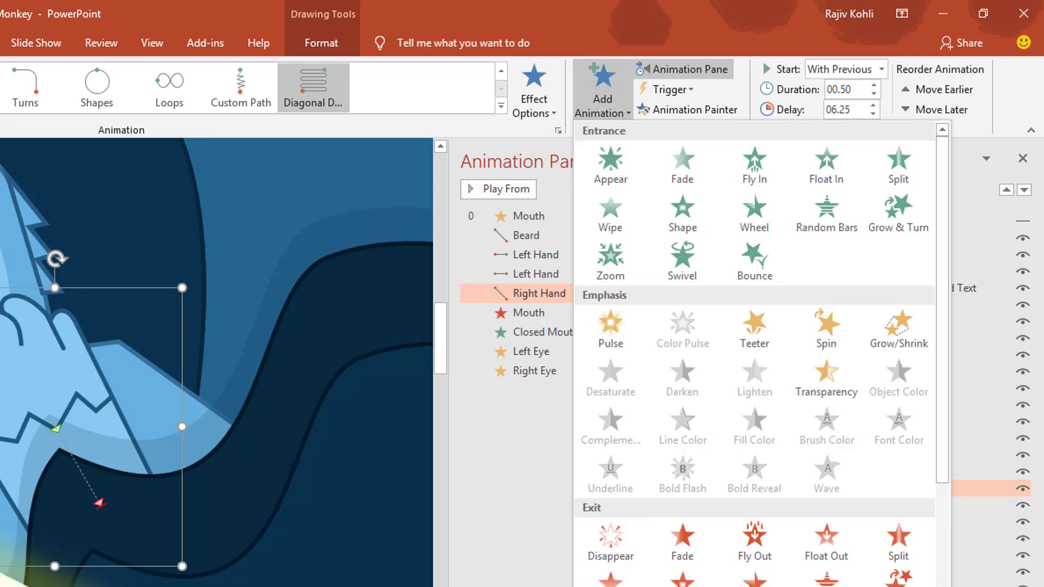
{"action": "left_click", "coordinate": [631, 586]}
{"action": "scroll", "coordinate": [315, 487], "scroll_direction": "down", "scroll_amount": 2}
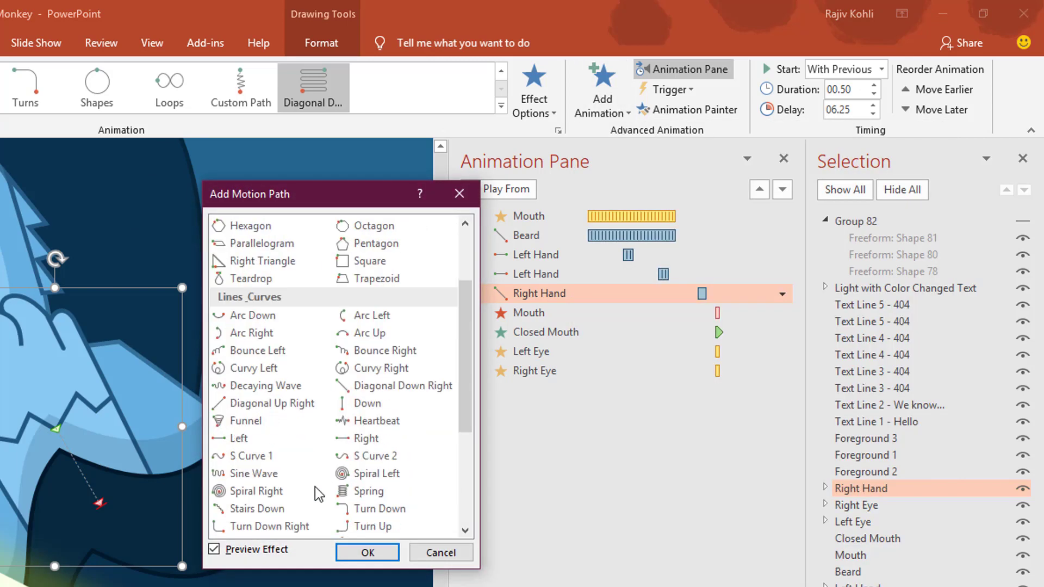
{"action": "left_click", "coordinate": [267, 403]}
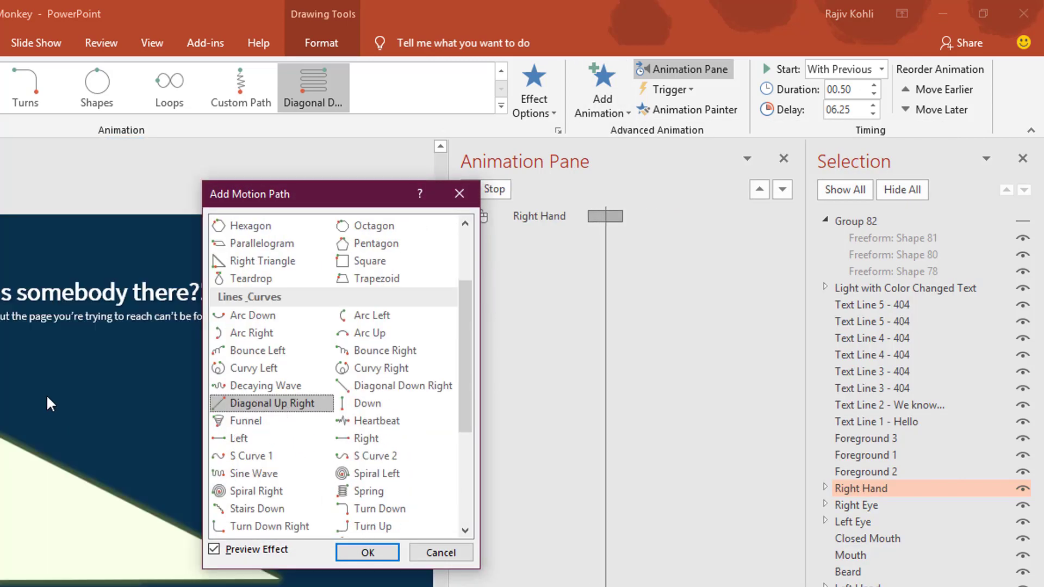
{"action": "left_click", "coordinate": [367, 552]}
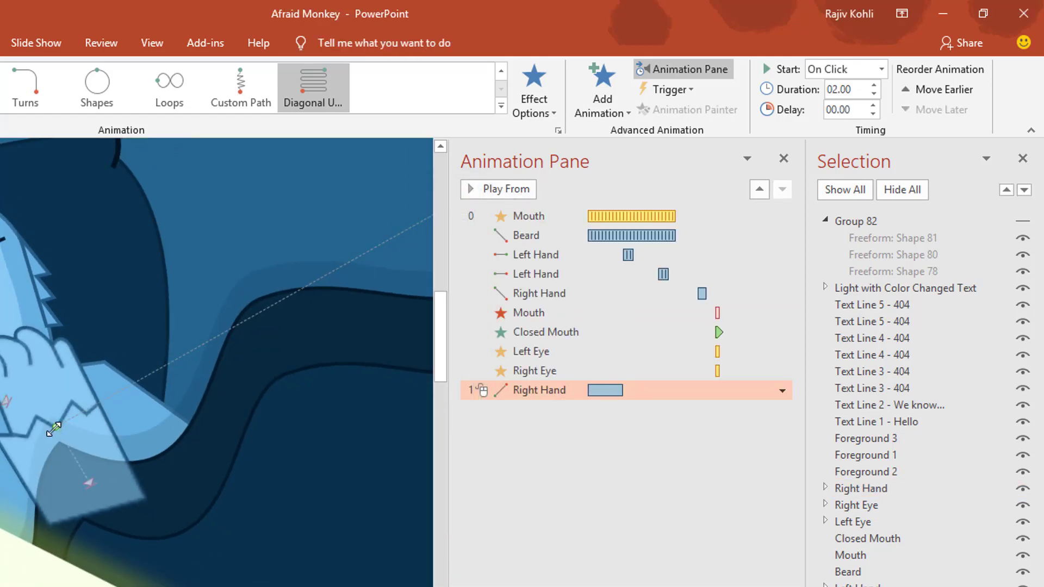
Step: Reverse the new Right Hand motion path so it starts below the hand, where the first path ends, and finishes at the hand's original position
{"action": "left_click_drag", "start_coordinate": [54, 426], "coordinate": [89, 485]}
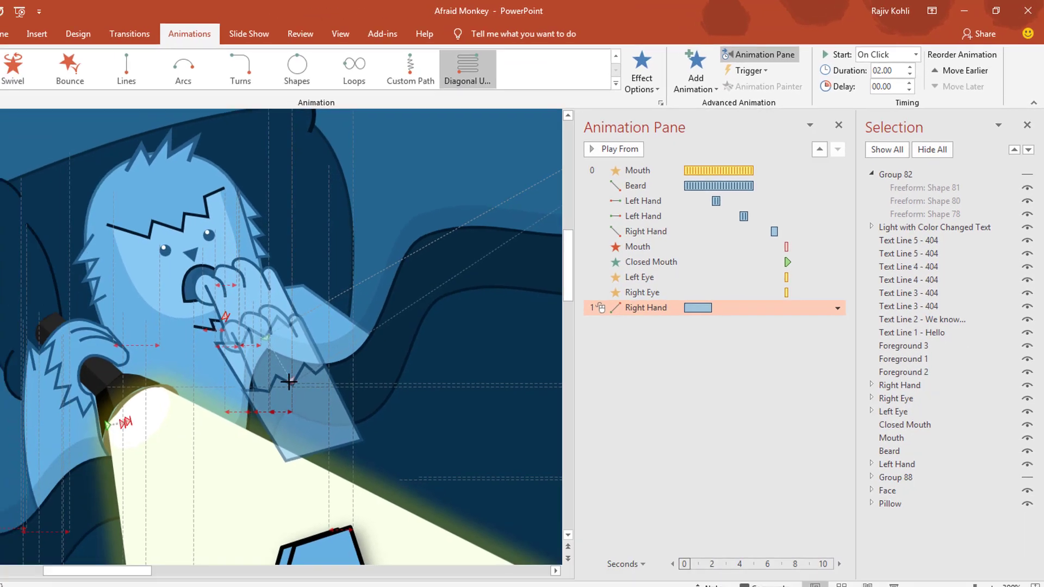
{"action": "scroll", "coordinate": [415, 243], "scroll_direction": "down", "scroll_amount": 5}
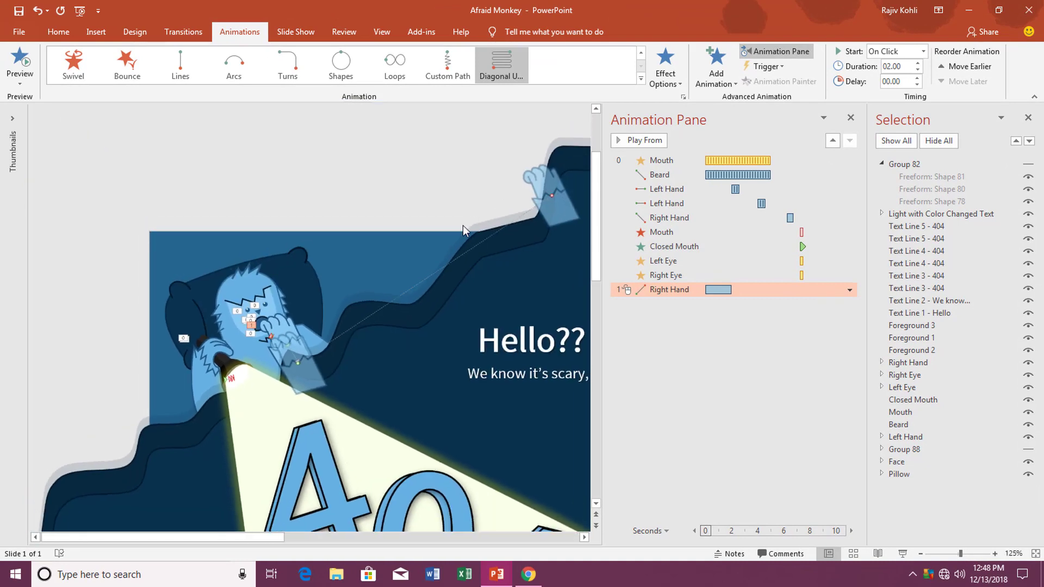
{"action": "left_click_drag", "start_coordinate": [547, 198], "coordinate": [303, 346]}
{"action": "scroll", "coordinate": [316, 344], "scroll_direction": "up", "scroll_amount": 8}
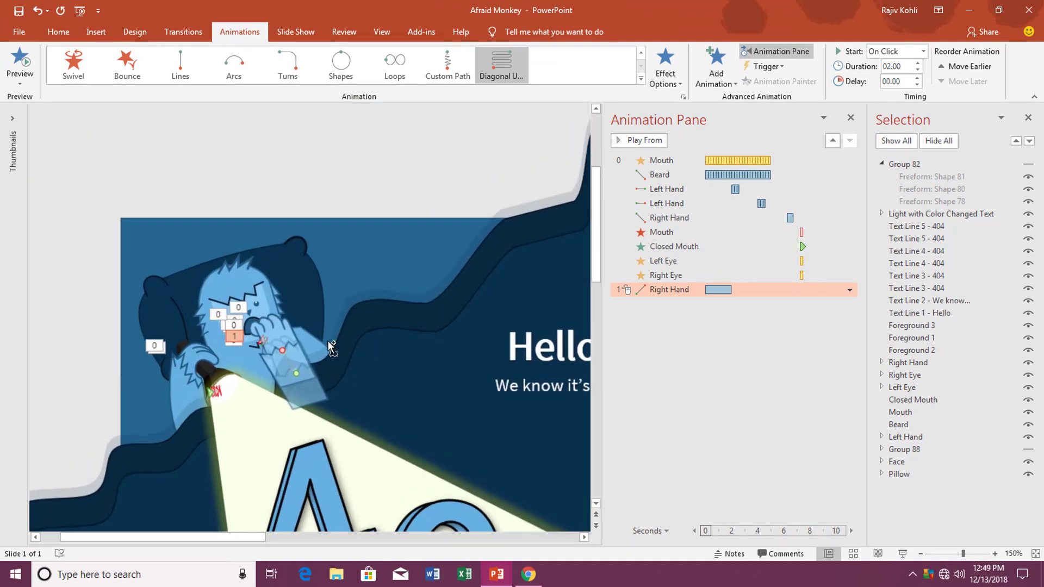
Step: Examine the Right Hand's two motion paths up close and compare their start and end points
{"action": "scroll", "coordinate": [202, 293], "scroll_direction": "down", "scroll_amount": 4}
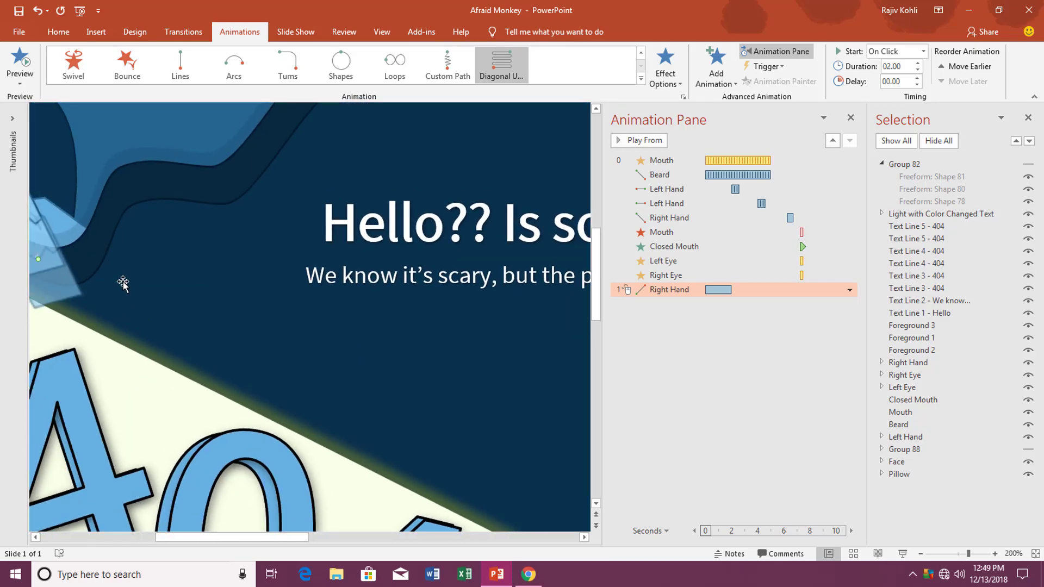
{"action": "left_click", "coordinate": [93, 257]}
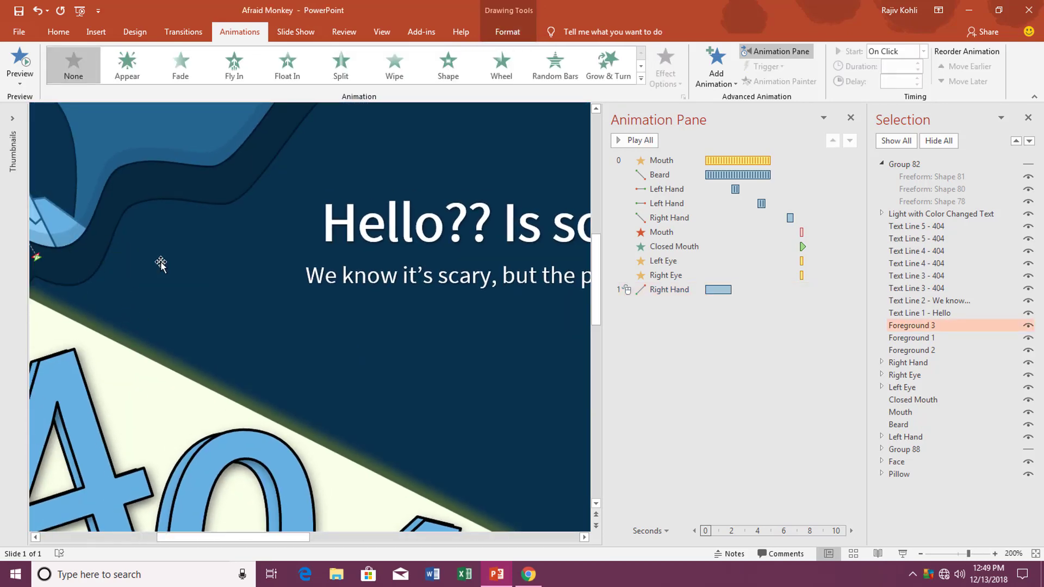
{"action": "scroll", "coordinate": [101, 263], "scroll_direction": "down", "scroll_amount": 3}
{"action": "scroll", "coordinate": [98, 257], "scroll_direction": "down", "scroll_amount": 4}
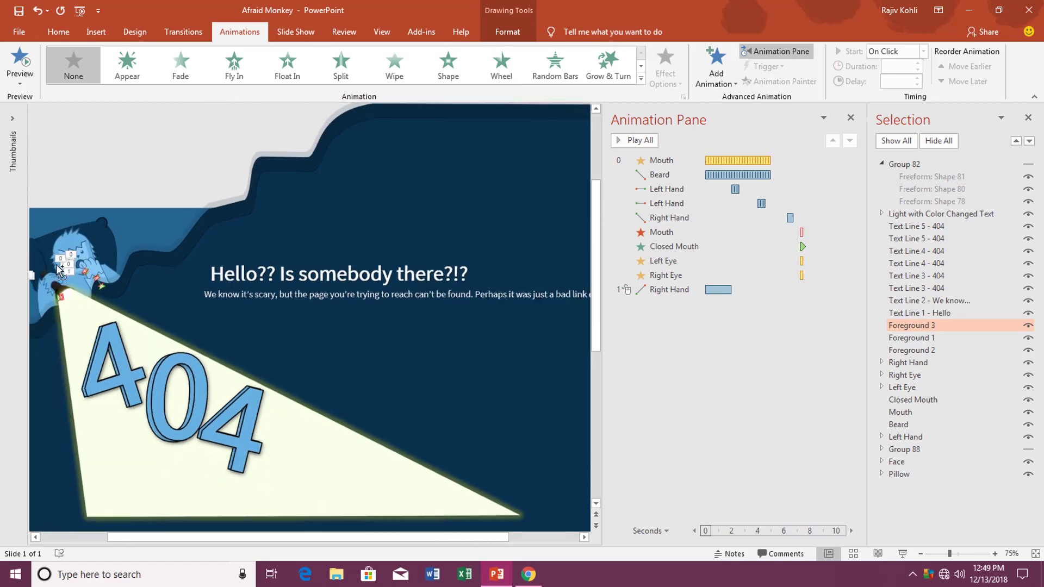
{"action": "left_click", "coordinate": [89, 267]}
{"action": "scroll", "coordinate": [88, 267], "scroll_direction": "up", "scroll_amount": 5}
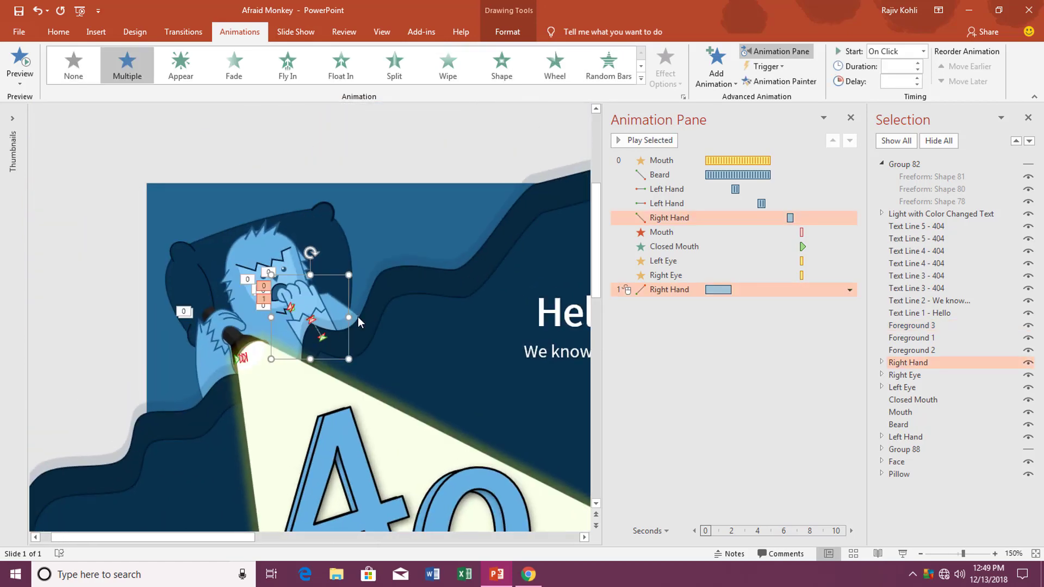
{"action": "scroll", "coordinate": [391, 323], "scroll_direction": "up", "scroll_amount": 2}
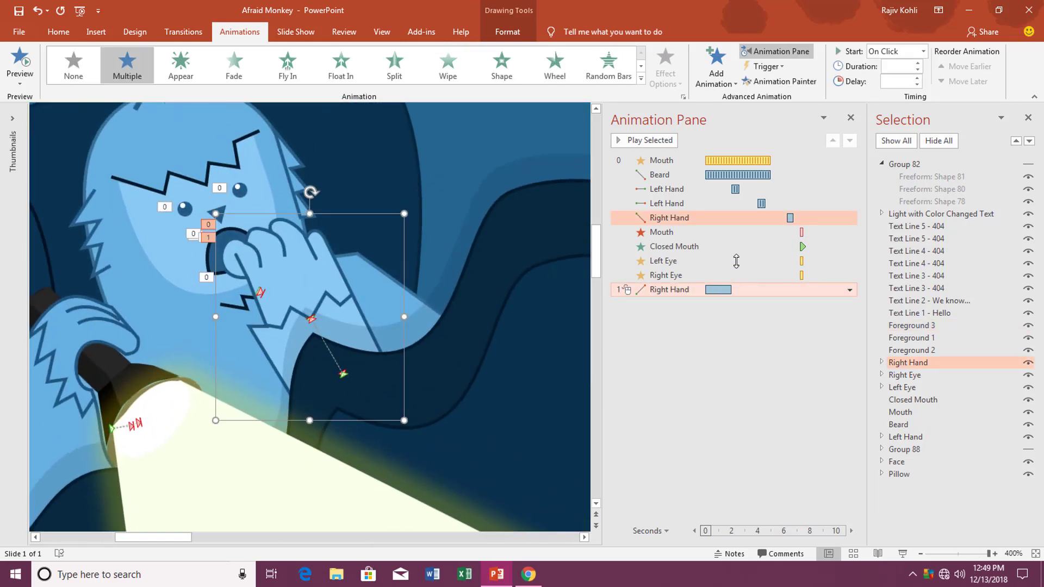
{"action": "left_click", "coordinate": [734, 220]}
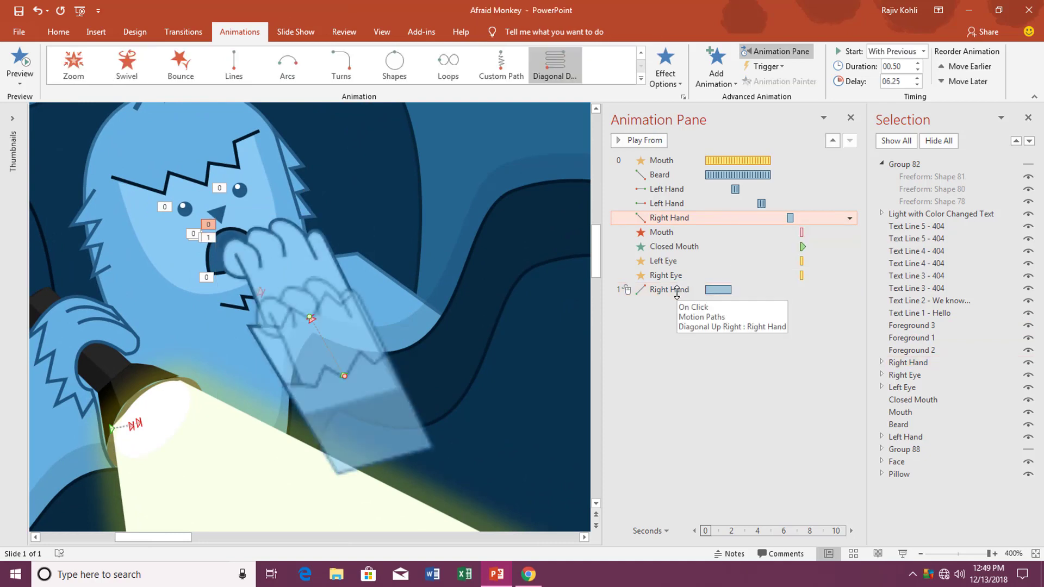
{"action": "left_click", "coordinate": [677, 291]}
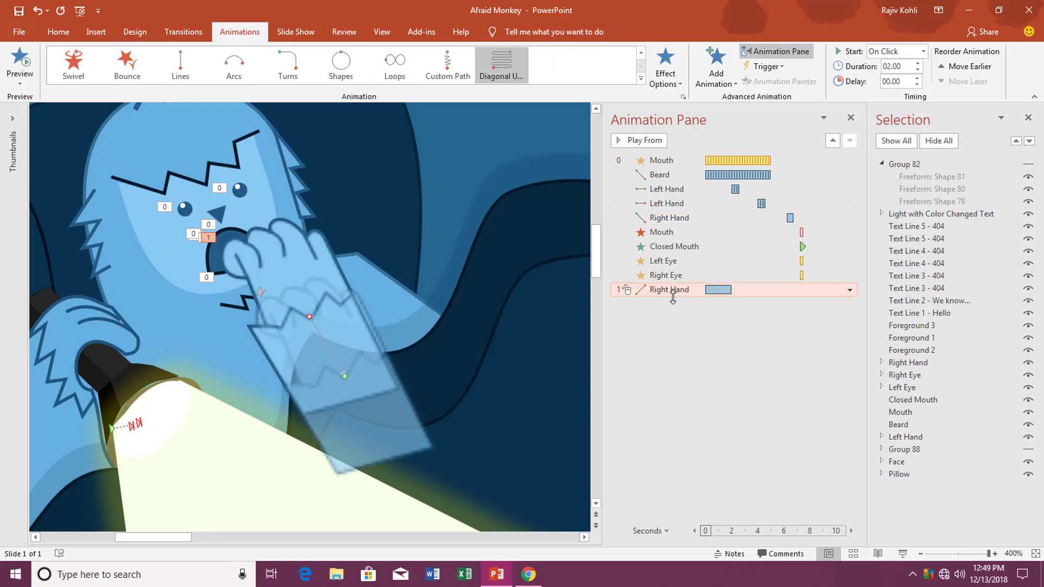
{"action": "left_click", "coordinate": [688, 219]}
{"action": "left_click", "coordinate": [677, 290]}
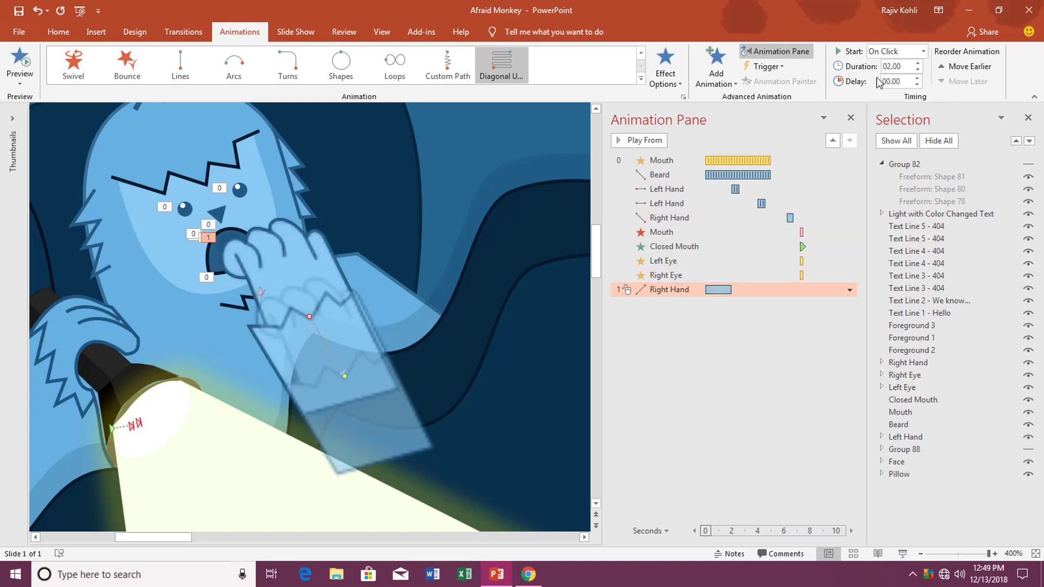
Step: Set the Right Hand's Diagonal Up Right path to start With Previous, with a 0.50-second duration and a 10.25-second delay
{"action": "left_click", "coordinate": [893, 54]}
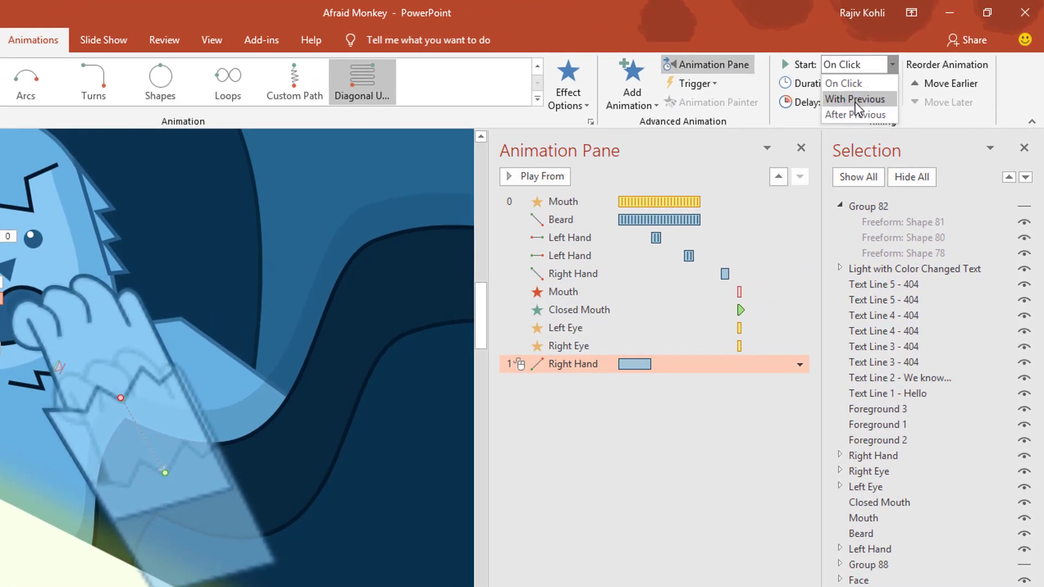
{"action": "left_click", "coordinate": [855, 99]}
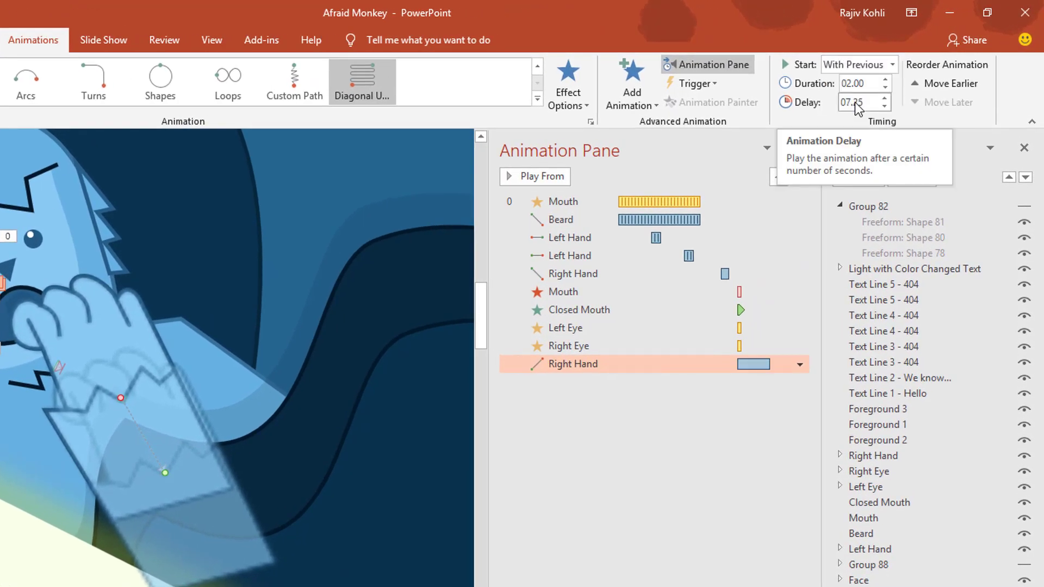
{"action": "double_click", "coordinate": [863, 85]}
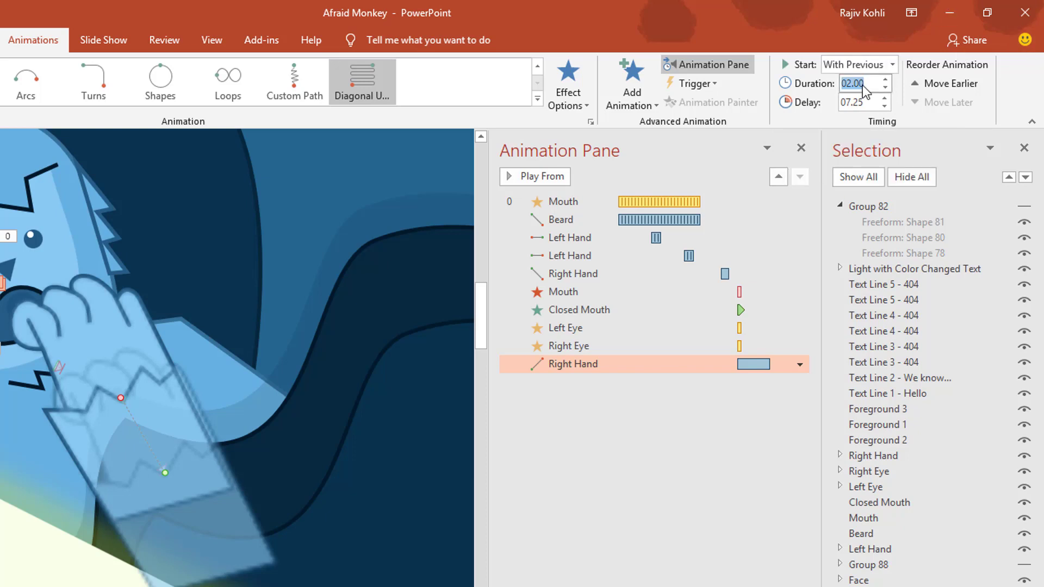
{"action": "type", "text": ".5"}
{"action": "key", "text": "Return"}
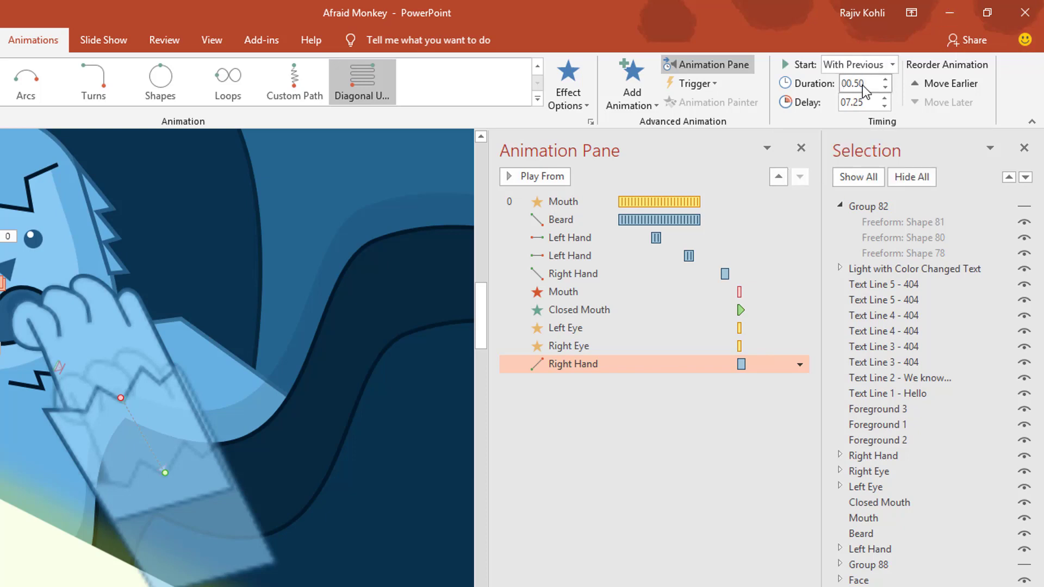
{"action": "double_click", "coordinate": [862, 103]}
Step: Review the Diagonal Up Right path's effect and timing settings, and play the slide show to check the animation sequence
{"action": "double_click", "coordinate": [608, 366]}
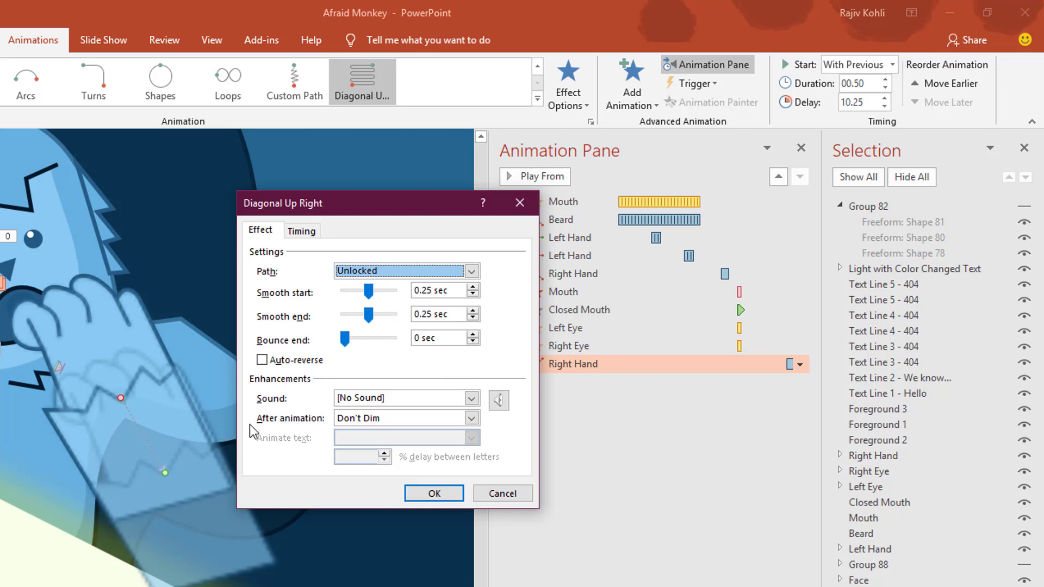
{"action": "left_click", "coordinate": [301, 231]}
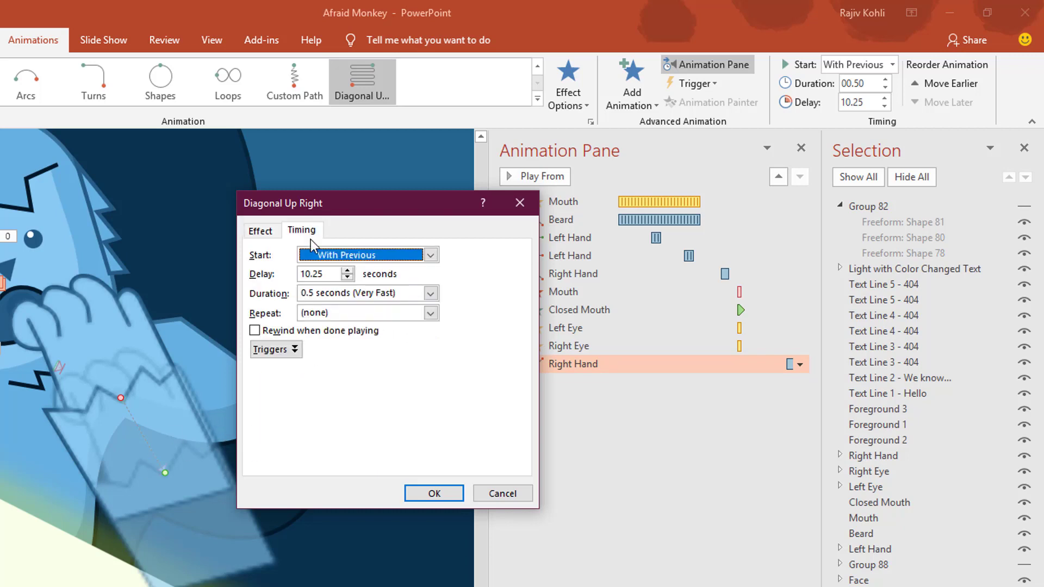
{"action": "left_click", "coordinate": [435, 493]}
{"action": "left_click", "coordinate": [583, 462]}
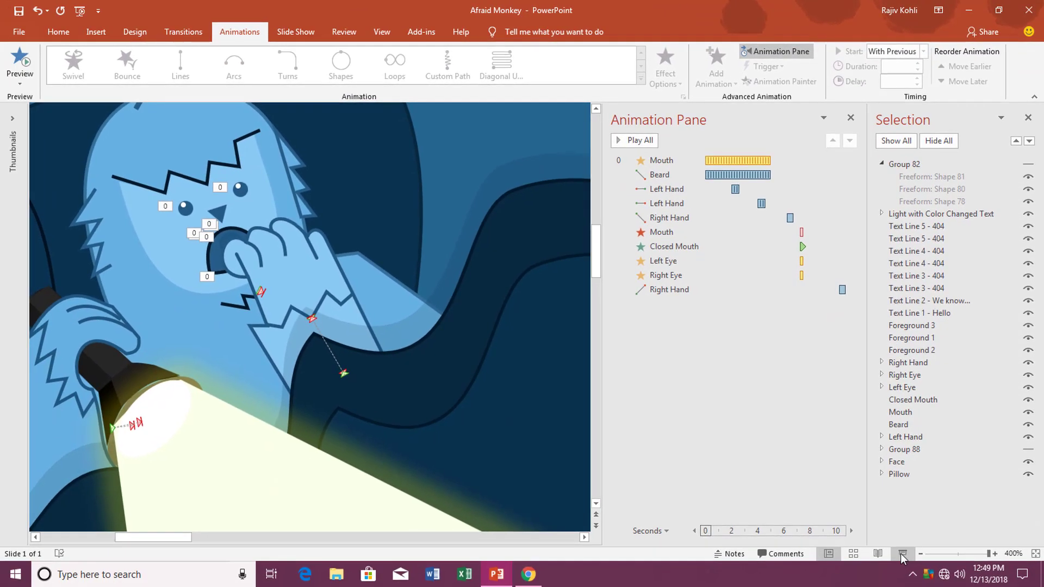
{"action": "left_click", "coordinate": [901, 554]}
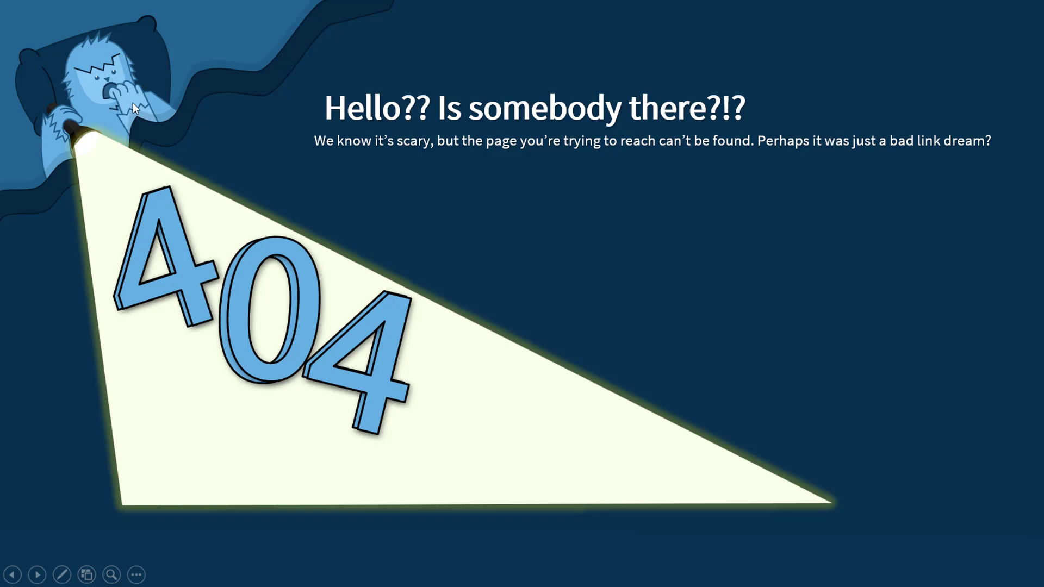
{"action": "key", "text": "Escape"}
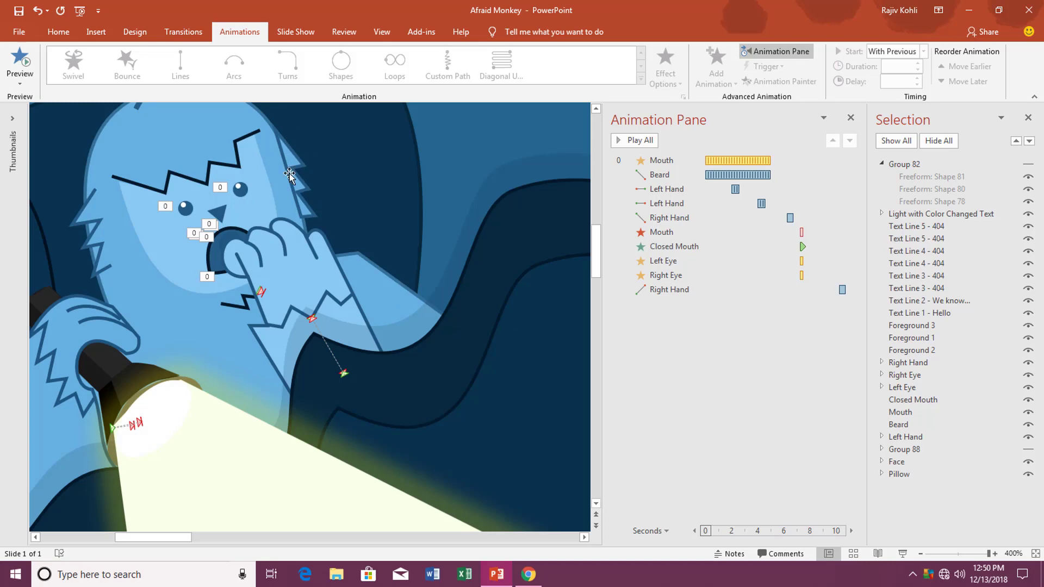
Step: Add a second Grow/Shrink emphasis animation to the Right Eye, starting With Previous, with a 0.25-second duration and a 10.50-second delay
{"action": "left_click", "coordinate": [240, 188]}
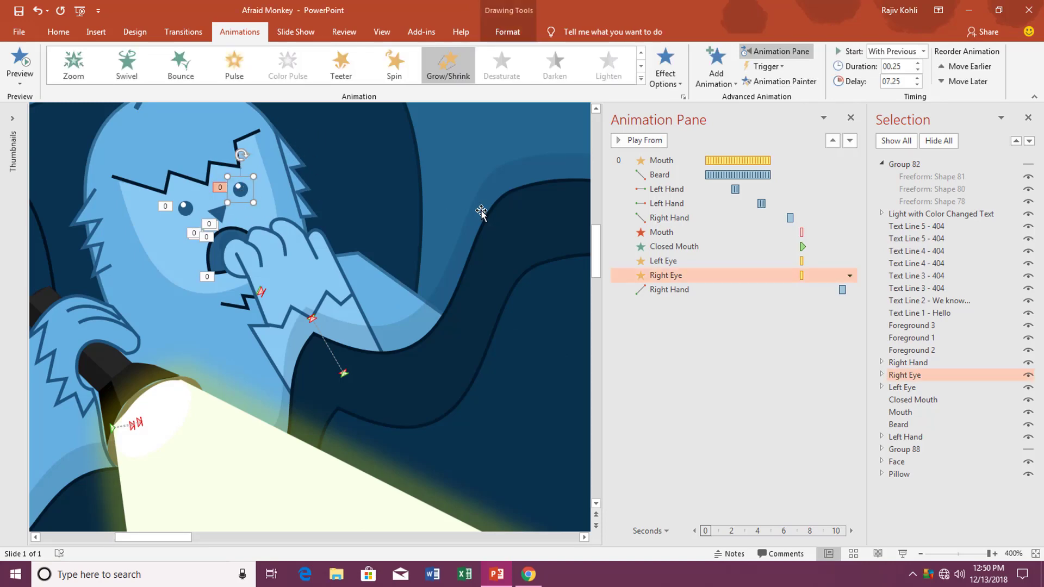
{"action": "left_click", "coordinate": [705, 81]}
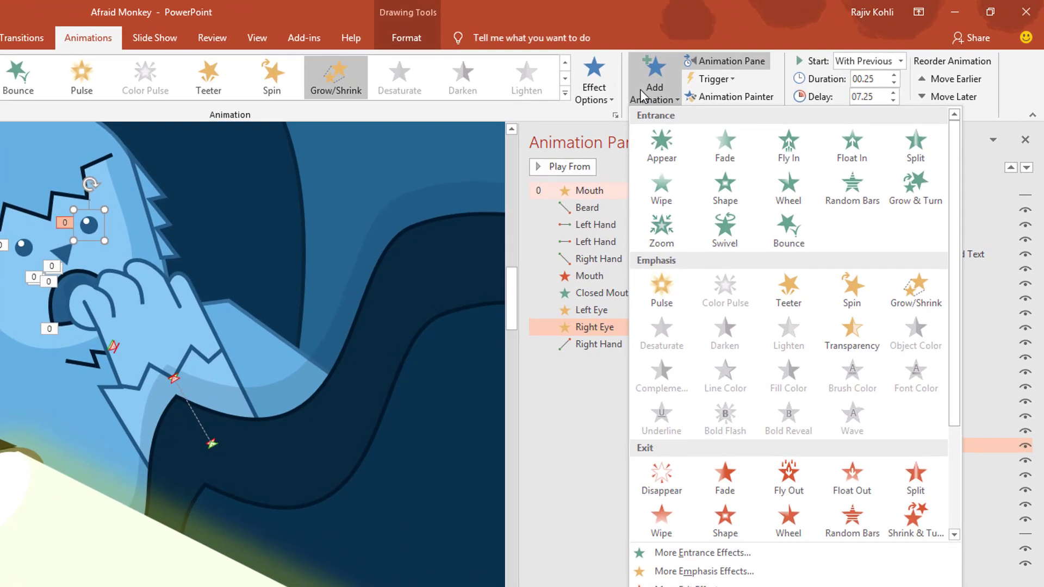
{"action": "left_click", "coordinate": [924, 299]}
{"action": "left_click", "coordinate": [864, 62]}
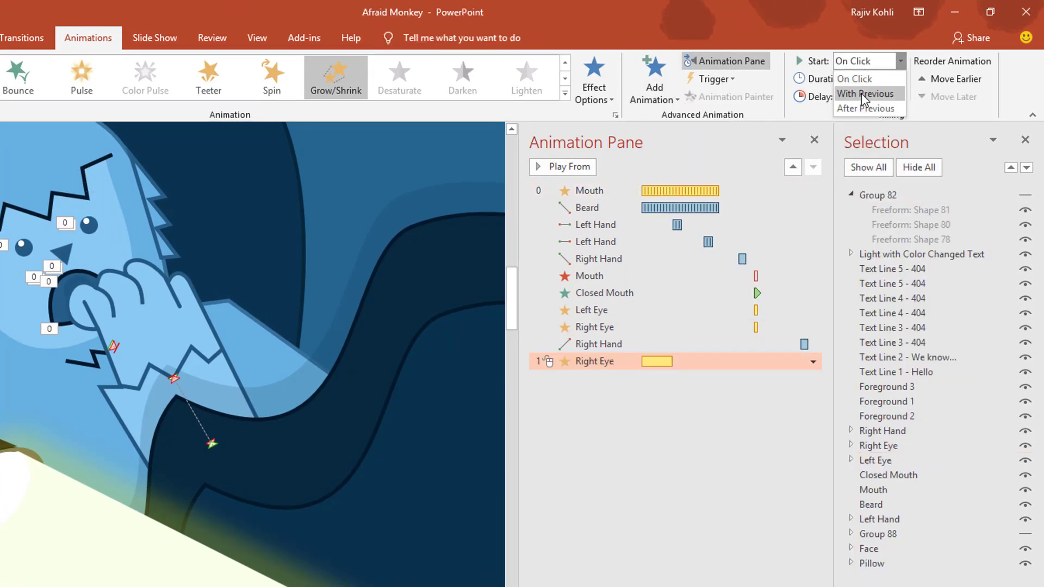
{"action": "left_click", "coordinate": [863, 94]}
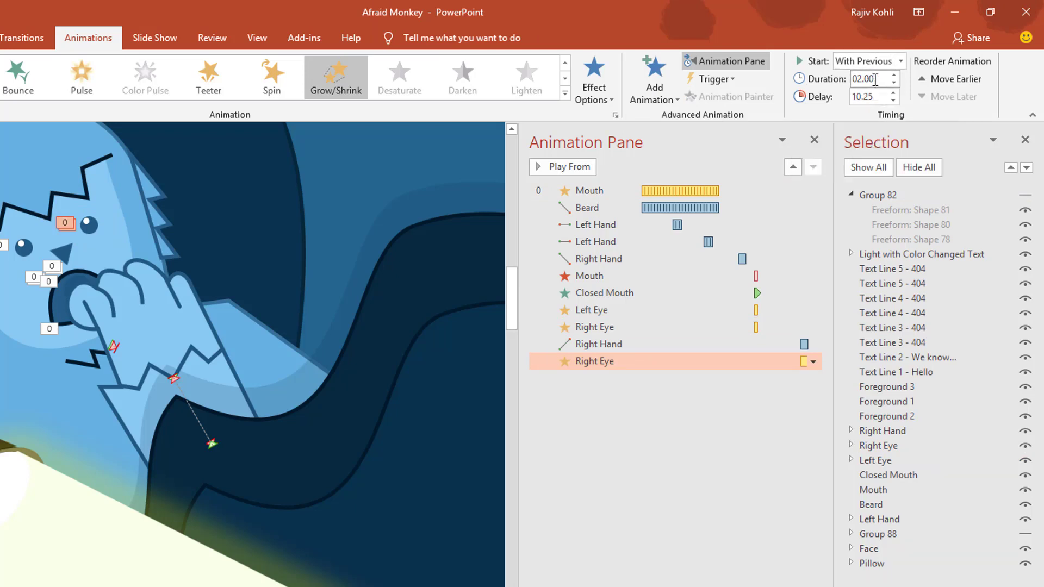
{"action": "left_click", "coordinate": [875, 79]}
{"action": "type", "text": ".25"}
{"action": "key", "text": "Return"}
{"action": "left_click", "coordinate": [875, 100]}
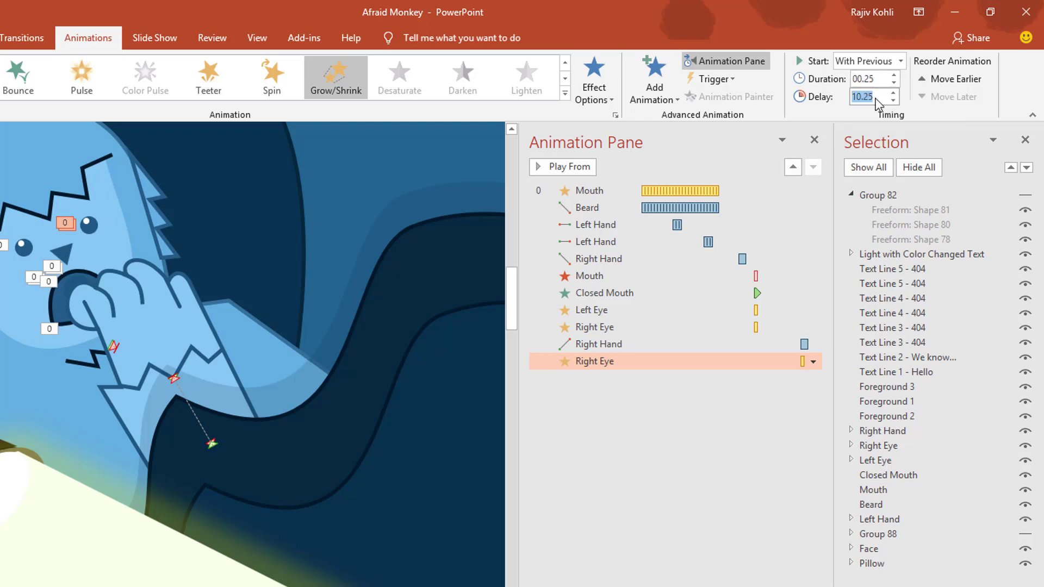
{"action": "type", "text": "1"}
Step: Set the size of the Right Eye's second Grow/Shrink animation to a custom 75%
{"action": "double_click", "coordinate": [718, 360]}
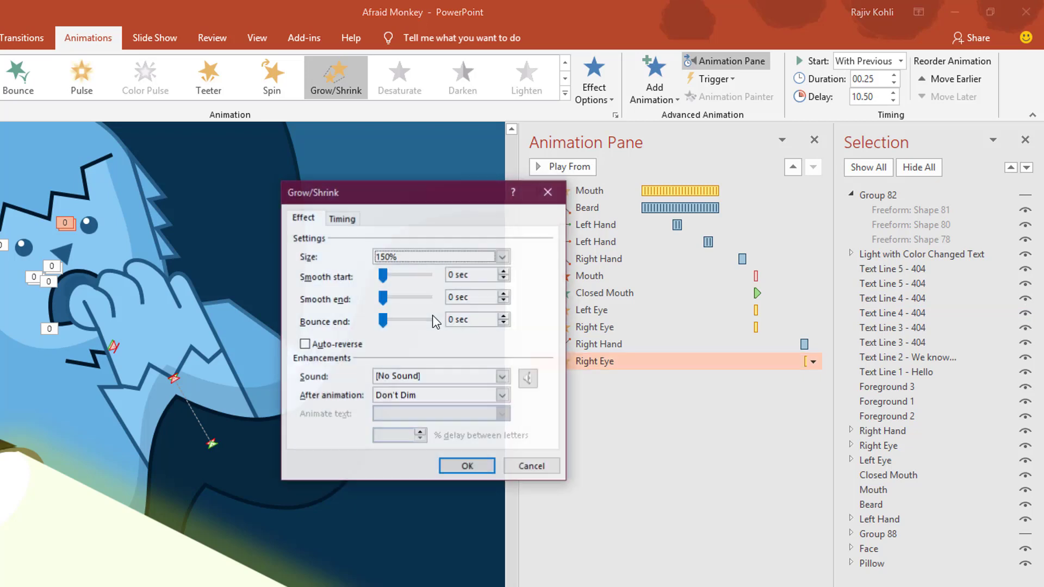
{"action": "left_click", "coordinate": [438, 259]}
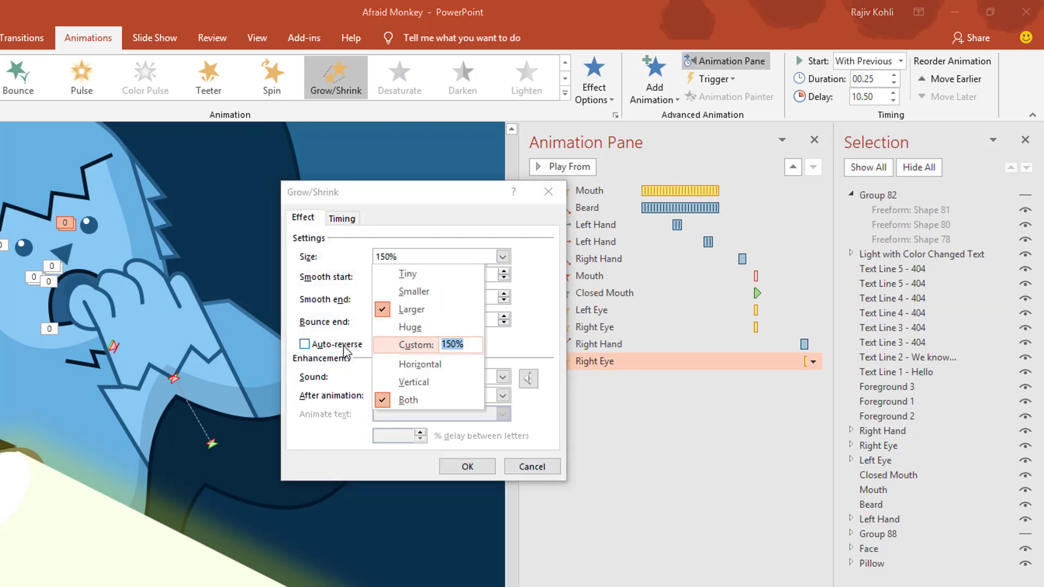
{"action": "type", "text": "75"}
{"action": "key", "text": "Return"}
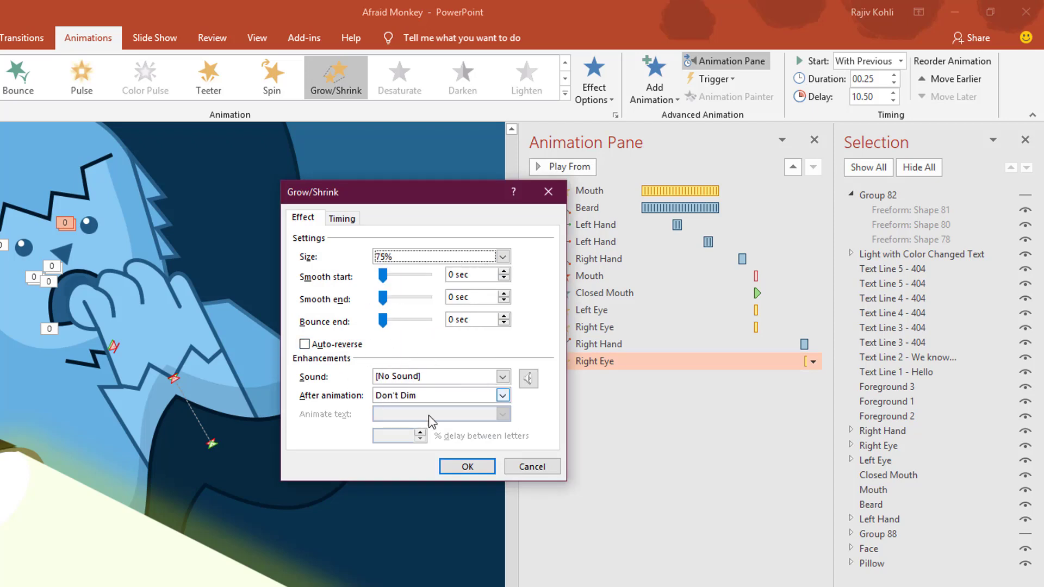
{"action": "left_click", "coordinate": [467, 467]}
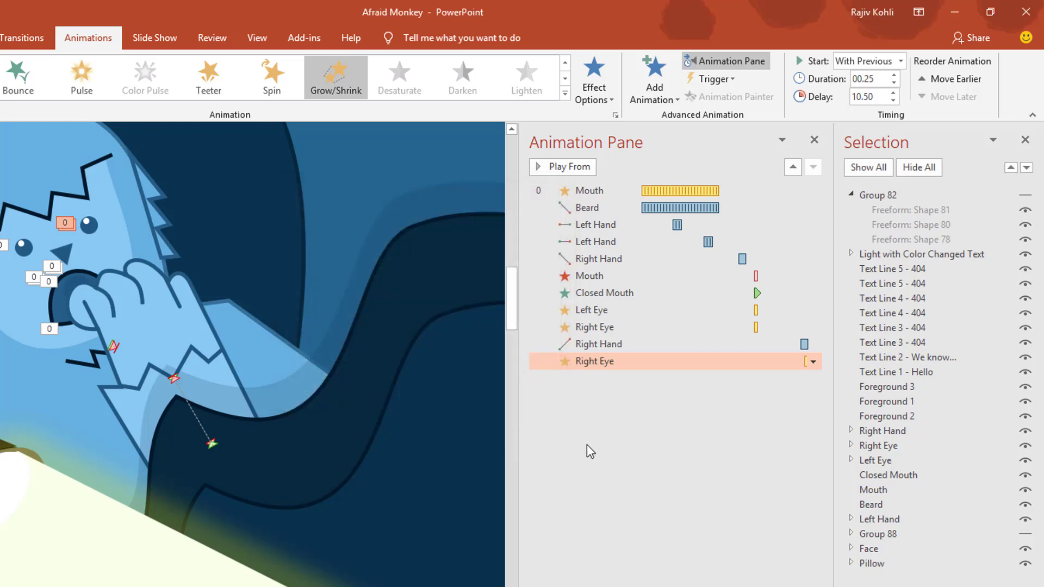
Step: Add a second Grow/Shrink emphasis animation to the Left Eye, starting With Previous, with a 0.25-second duration and a 10.50-second delay
{"action": "left_click", "coordinate": [18, 249]}
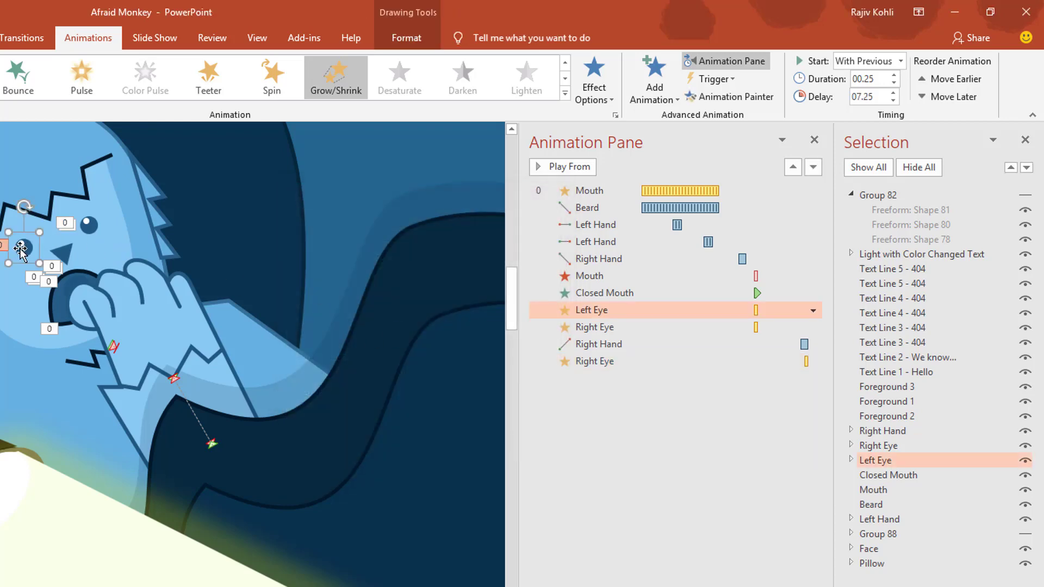
{"action": "left_click", "coordinate": [654, 89]}
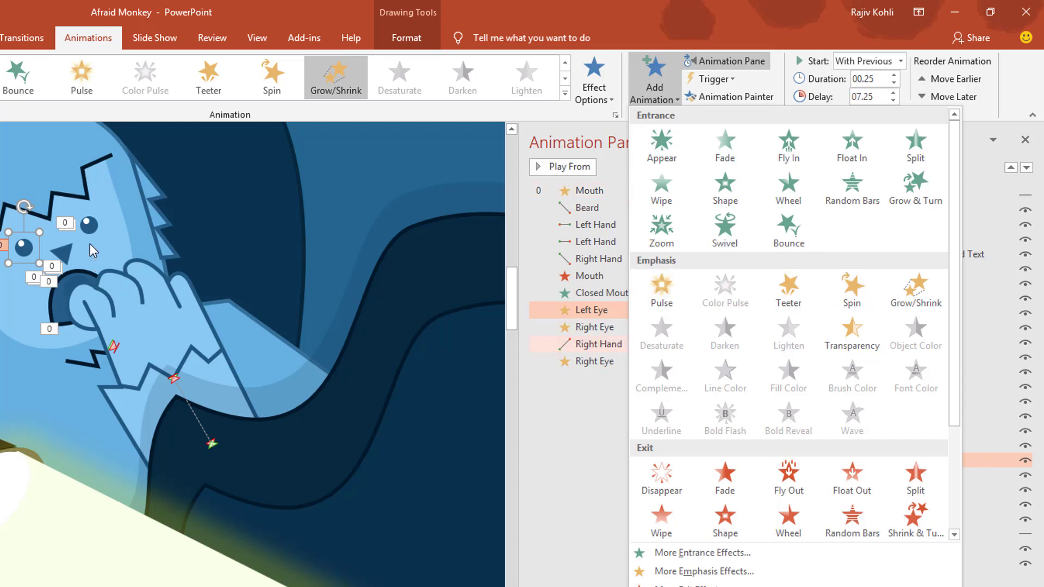
{"action": "left_click", "coordinate": [654, 82]}
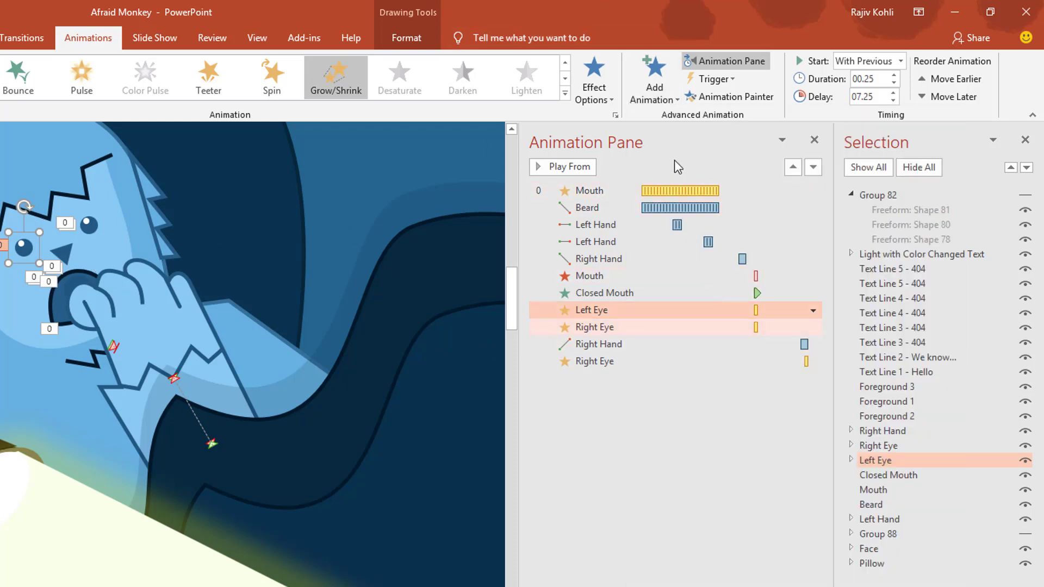
{"action": "left_click", "coordinate": [663, 93]}
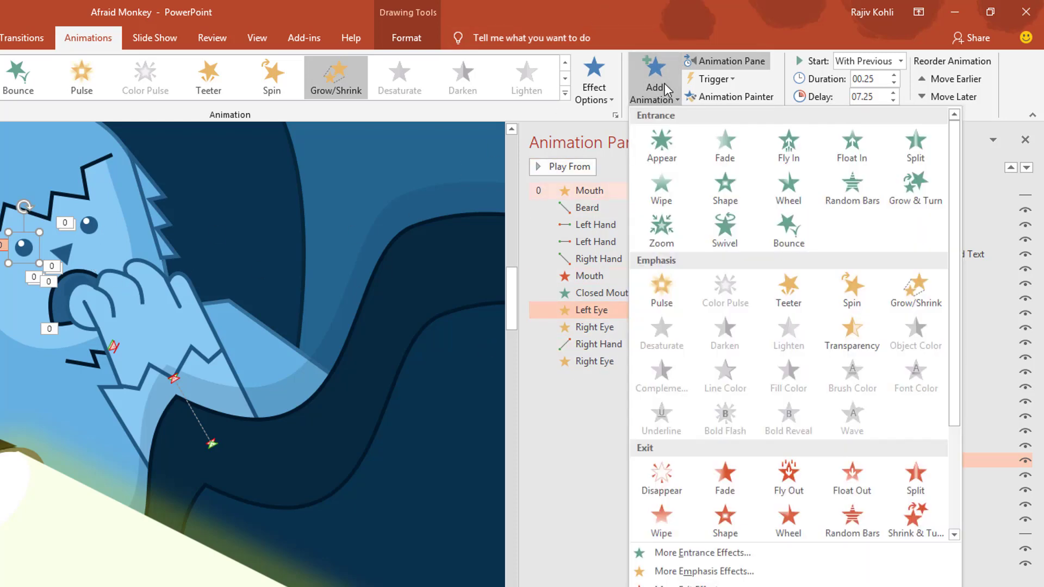
{"action": "left_click", "coordinate": [924, 302]}
{"action": "left_click", "coordinate": [861, 61]}
{"action": "left_click", "coordinate": [865, 91]}
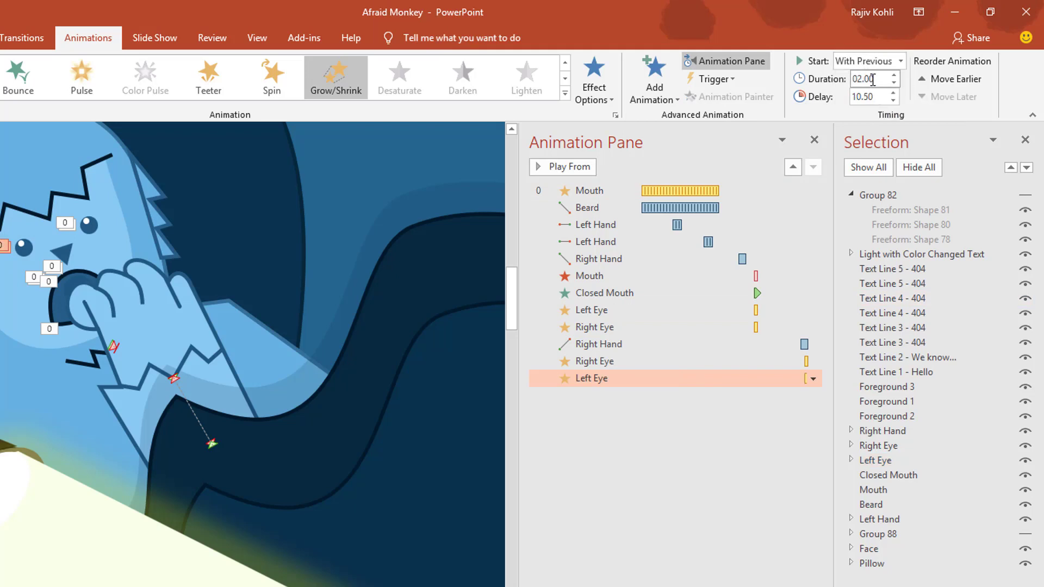
{"action": "double_click", "coordinate": [871, 80]}
{"action": "type", "text": ".25"}
{"action": "key", "text": "Return"}
Step: Set the size of the Left Eye's second Grow/Shrink animation to a custom 75%, and play the slide show to check it
{"action": "double_click", "coordinate": [772, 379]}
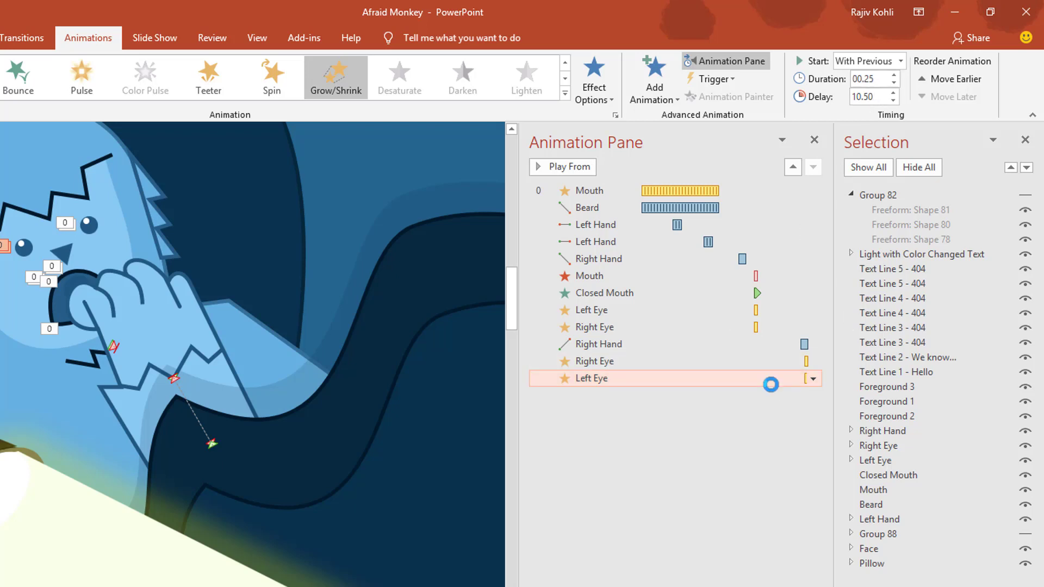
{"action": "left_click", "coordinate": [403, 256]}
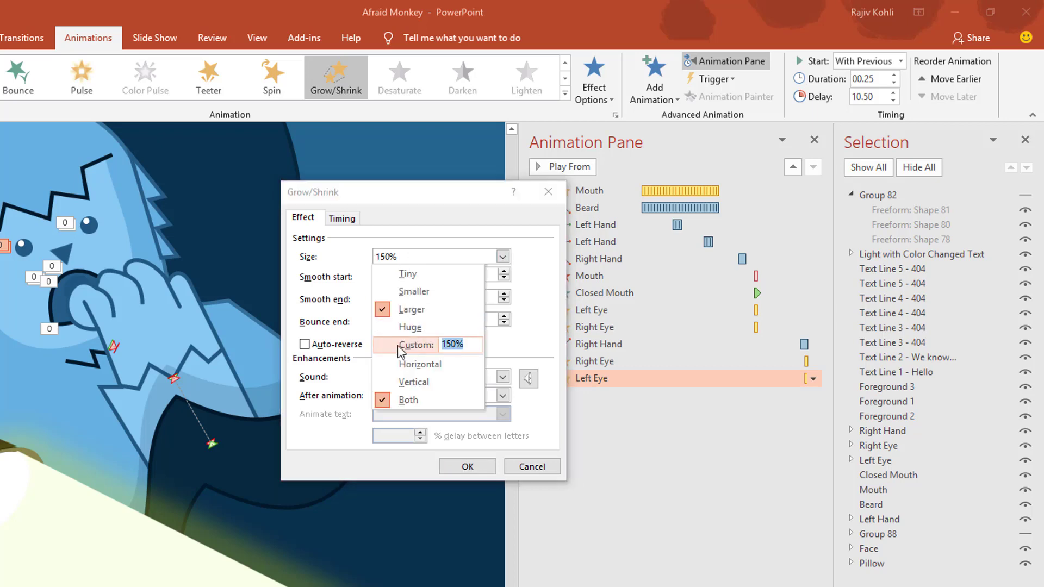
{"action": "type", "text": "75"}
{"action": "key", "text": "Return"}
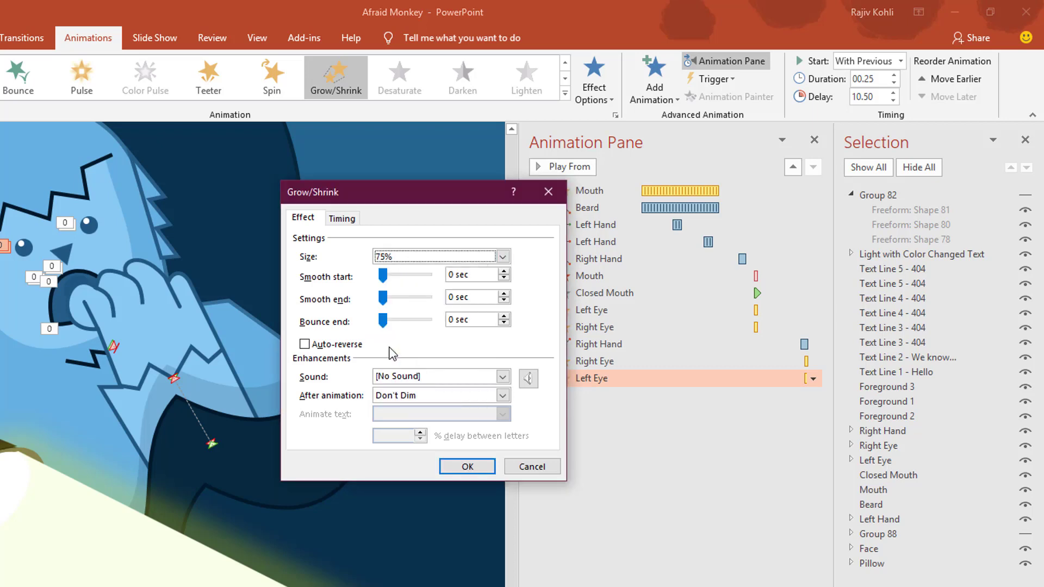
{"action": "left_click", "coordinate": [468, 472]}
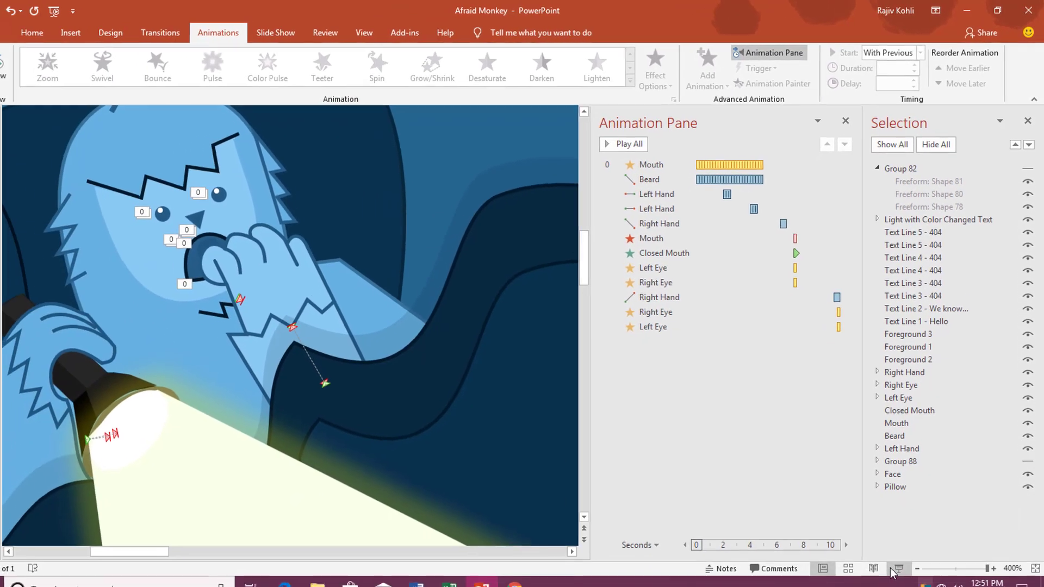
{"action": "left_click", "coordinate": [896, 569]}
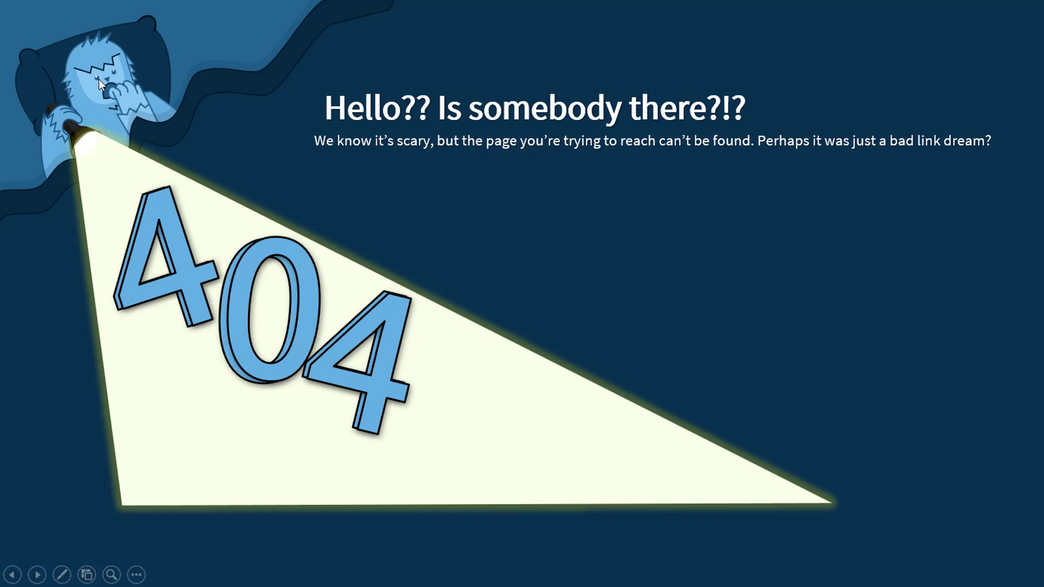
{"action": "key", "text": "Escape"}
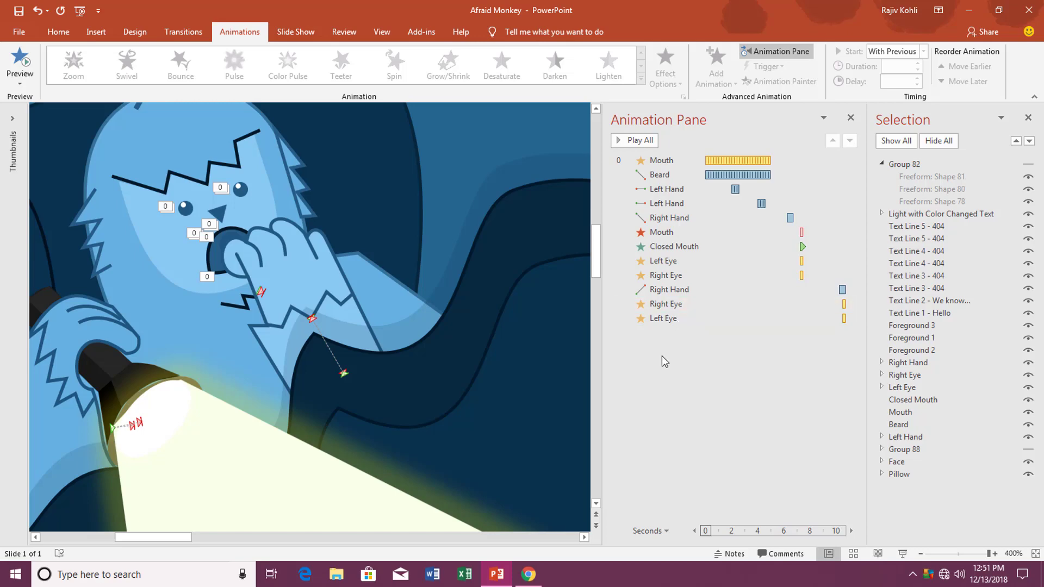
Step: Add a Disappear exit animation to the Closed Mouth, starting With Previous with a 10.50-second delay
{"action": "left_click", "coordinate": [926, 401]}
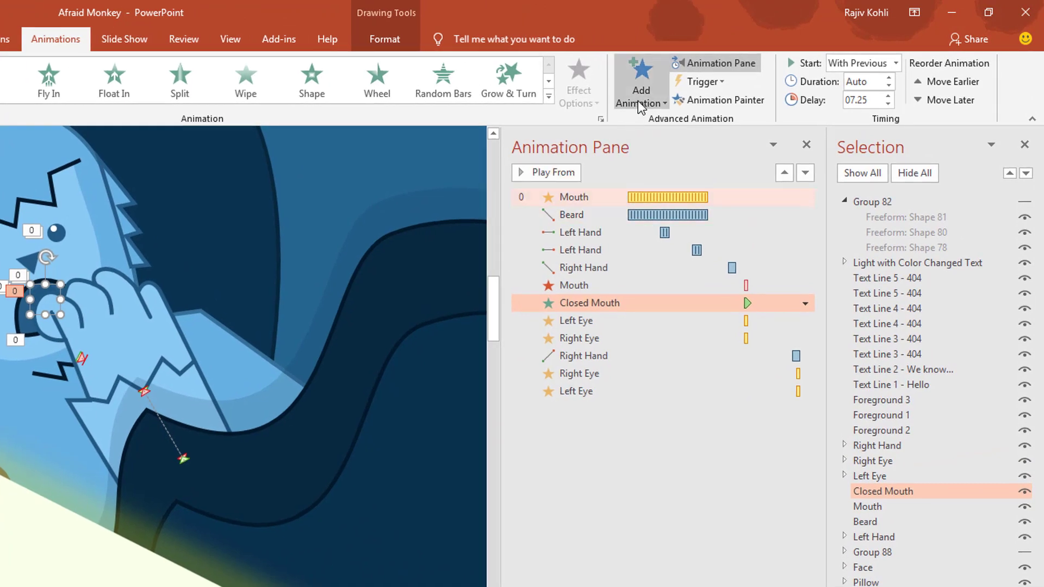
{"action": "left_click", "coordinate": [666, 93]}
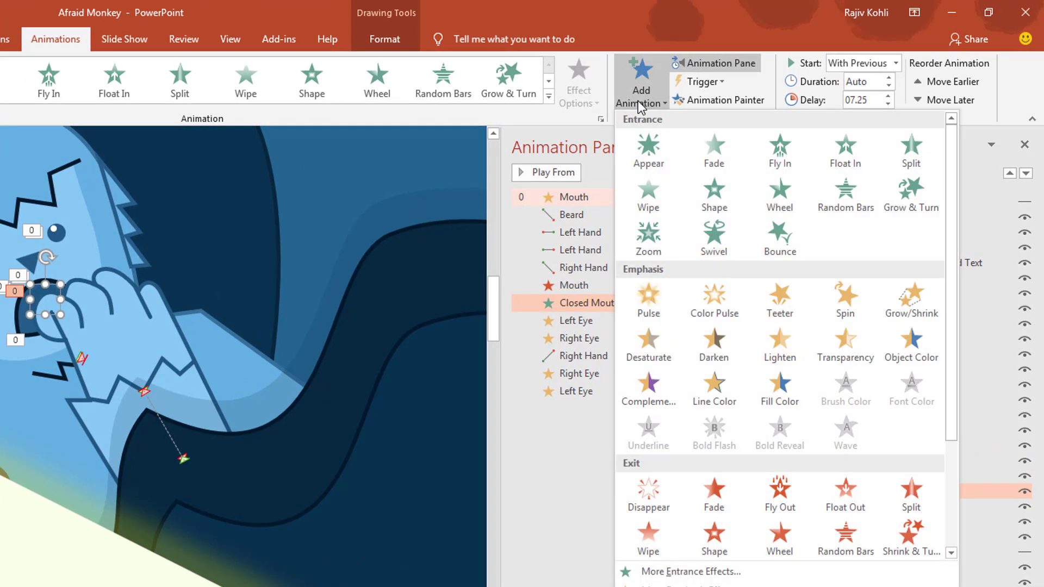
{"action": "left_click", "coordinate": [647, 499]}
{"action": "left_click", "coordinate": [865, 64]}
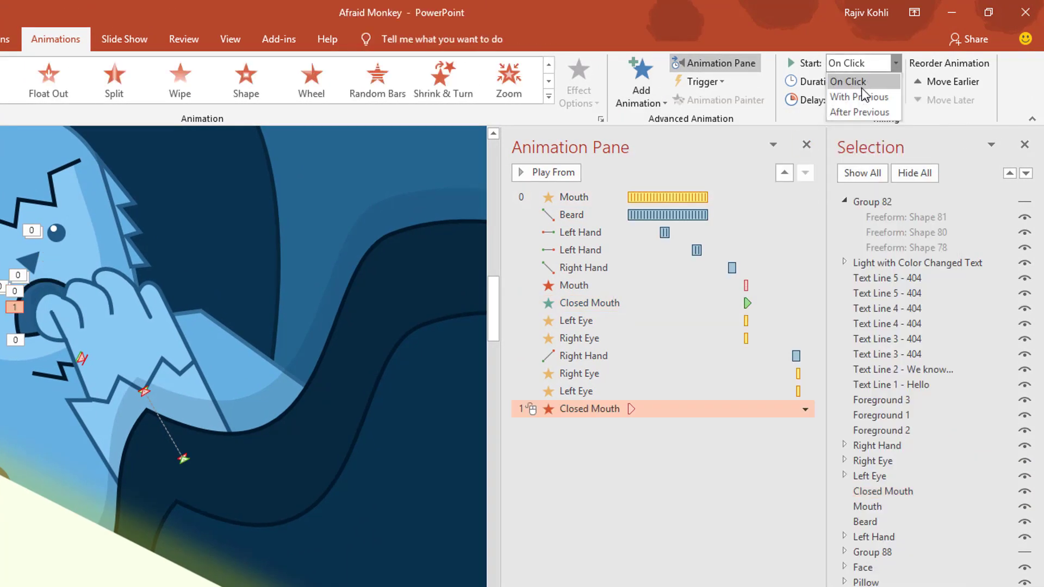
{"action": "left_click", "coordinate": [859, 88]}
{"action": "double_click", "coordinate": [870, 100]}
{"action": "type", "text": "10.50"}
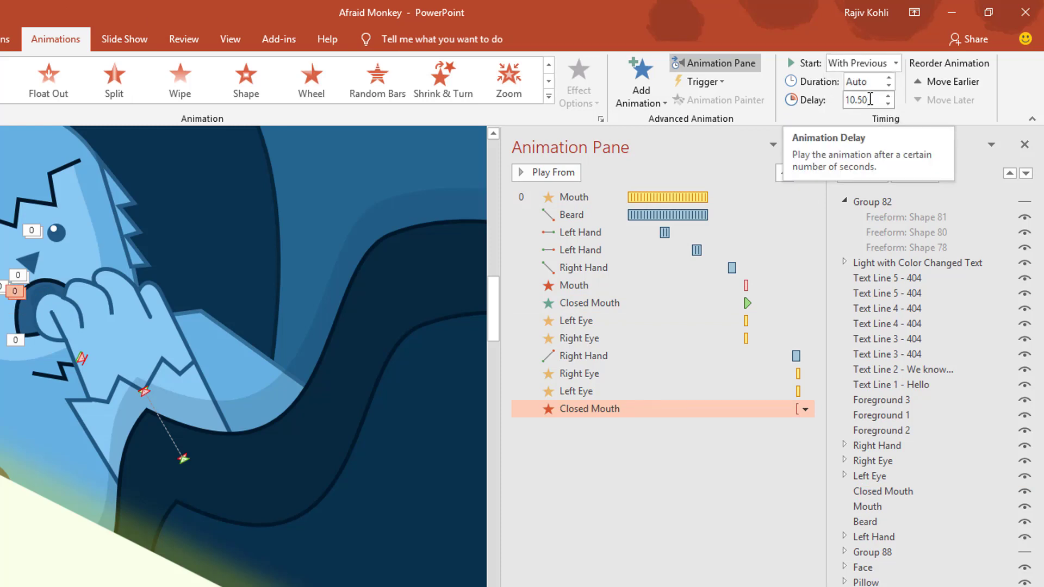
{"action": "key", "text": "Return"}
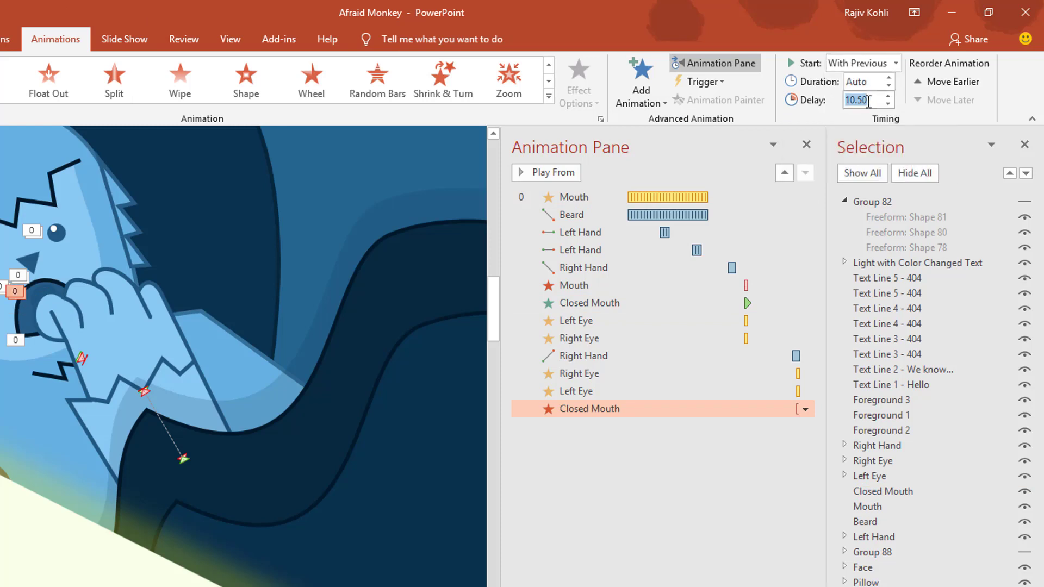
{"action": "left_click", "coordinate": [699, 434]}
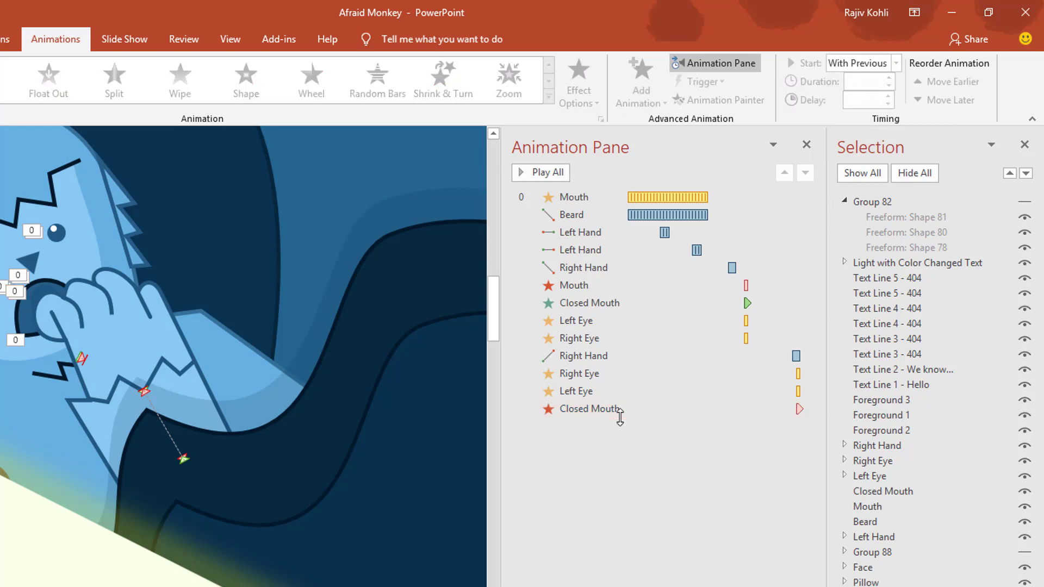
{"action": "left_click", "coordinate": [620, 416]}
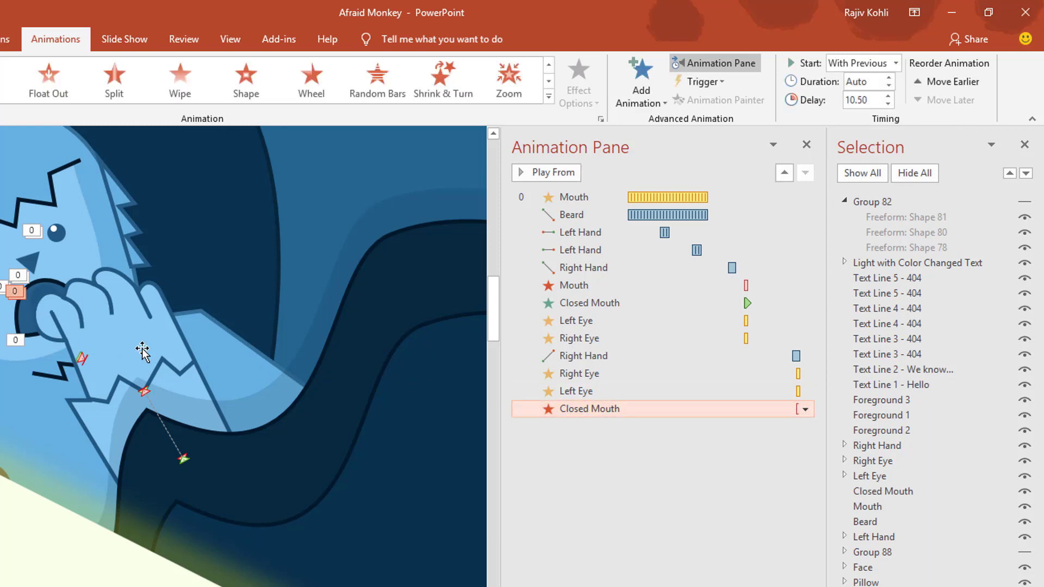
Step: Add a Zoom entrance animation to the Mouth, starting With Previous, with a 0.25-second duration and a 10.50-second delay
{"action": "left_click", "coordinate": [877, 510]}
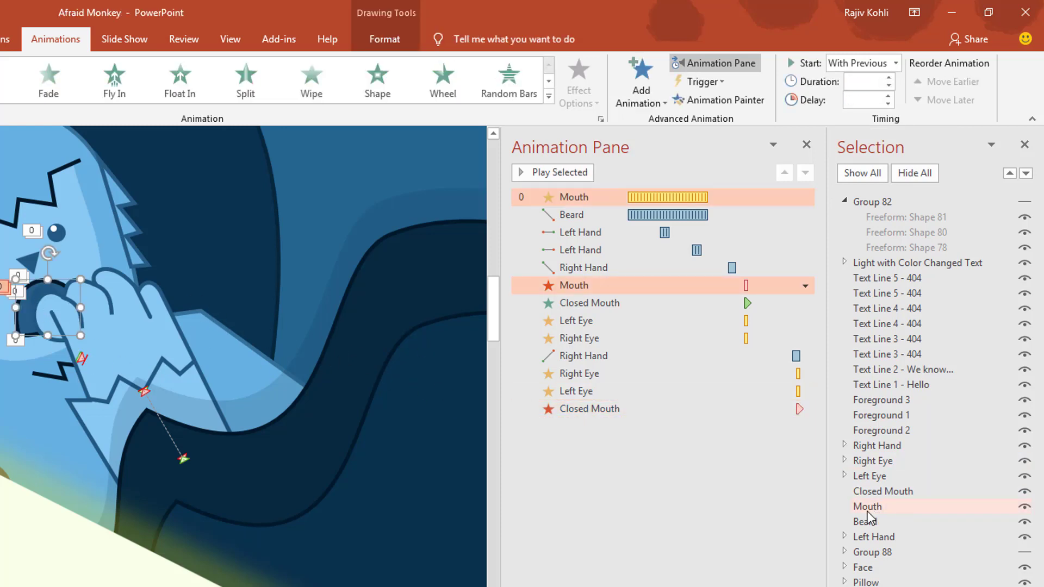
{"action": "left_click", "coordinate": [642, 92]}
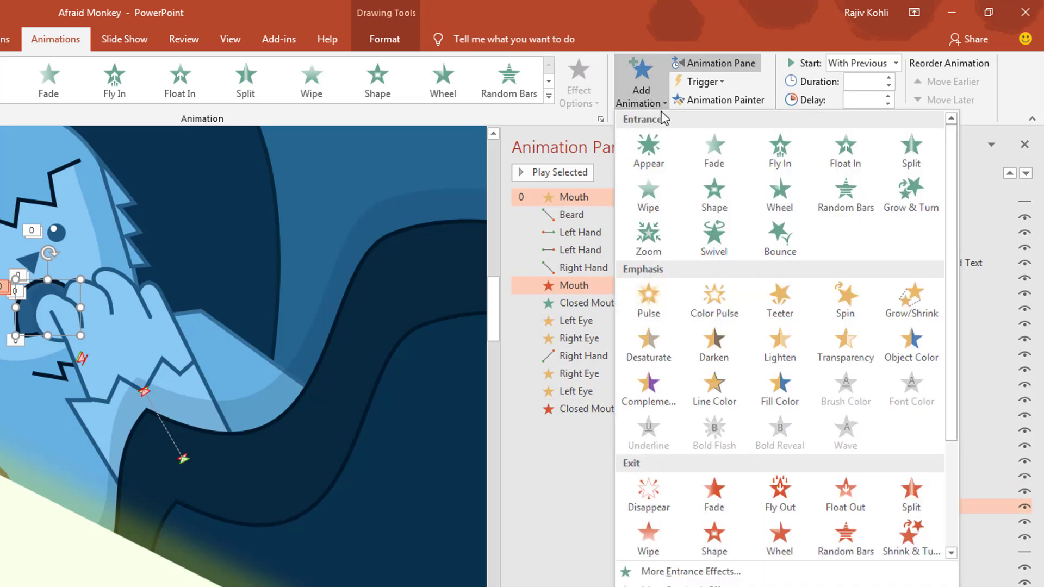
{"action": "left_click", "coordinate": [650, 236]}
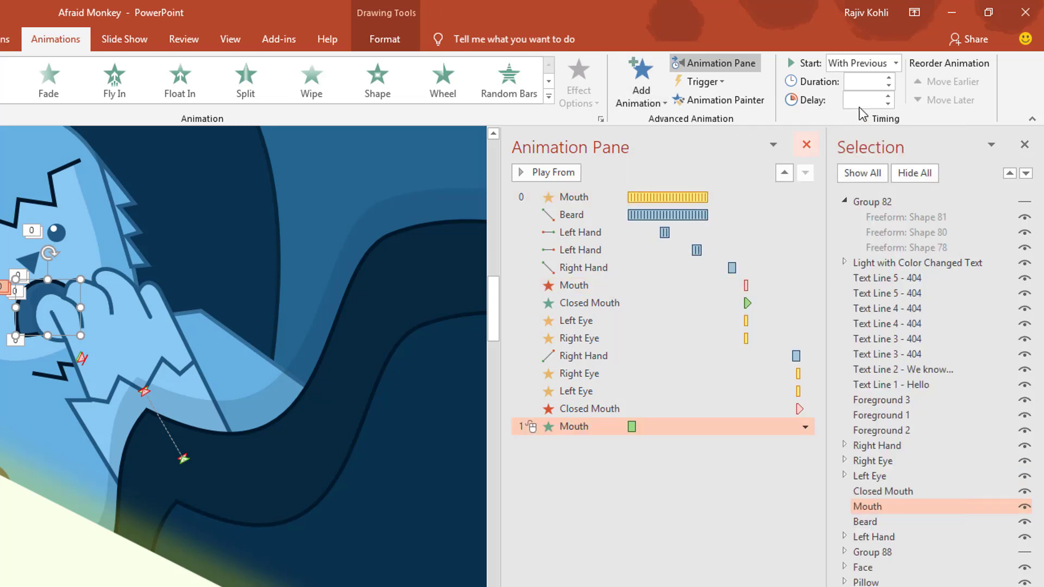
{"action": "left_click", "coordinate": [895, 63]}
{"action": "left_click", "coordinate": [858, 97]}
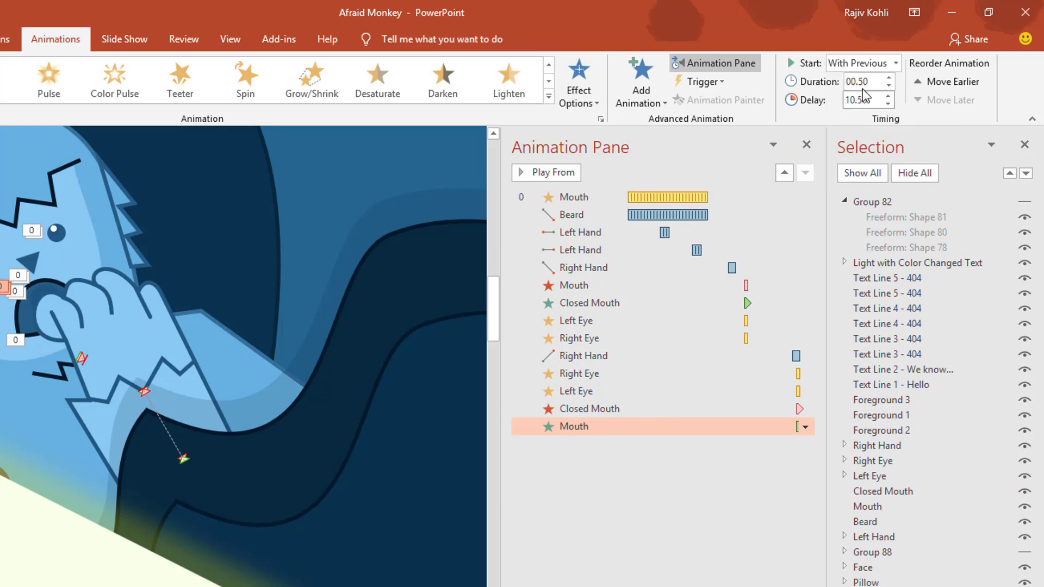
{"action": "left_click", "coordinate": [869, 83]}
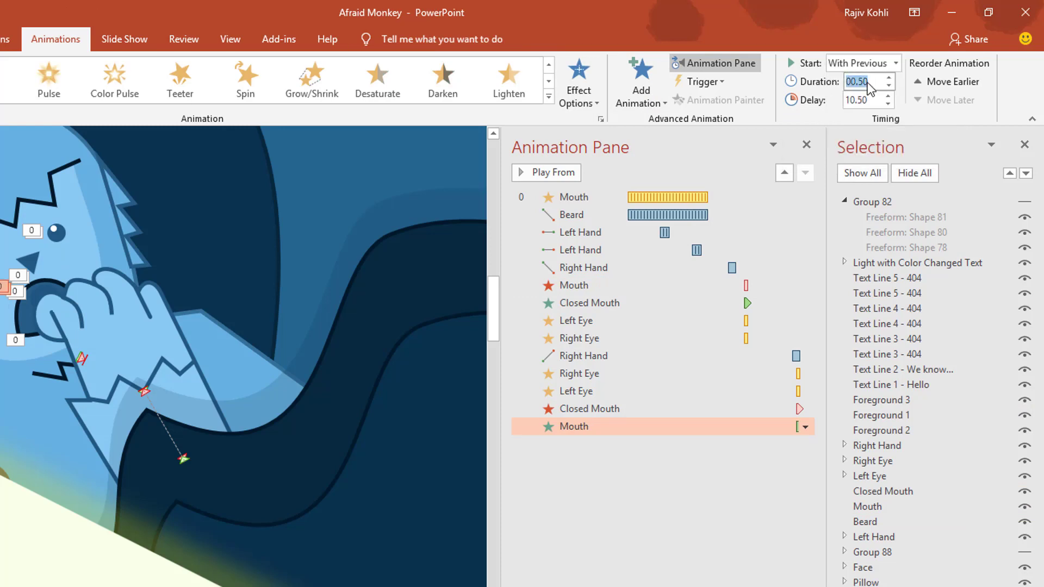
{"action": "type", "text": "0"}
{"action": "key", "text": "Return"}
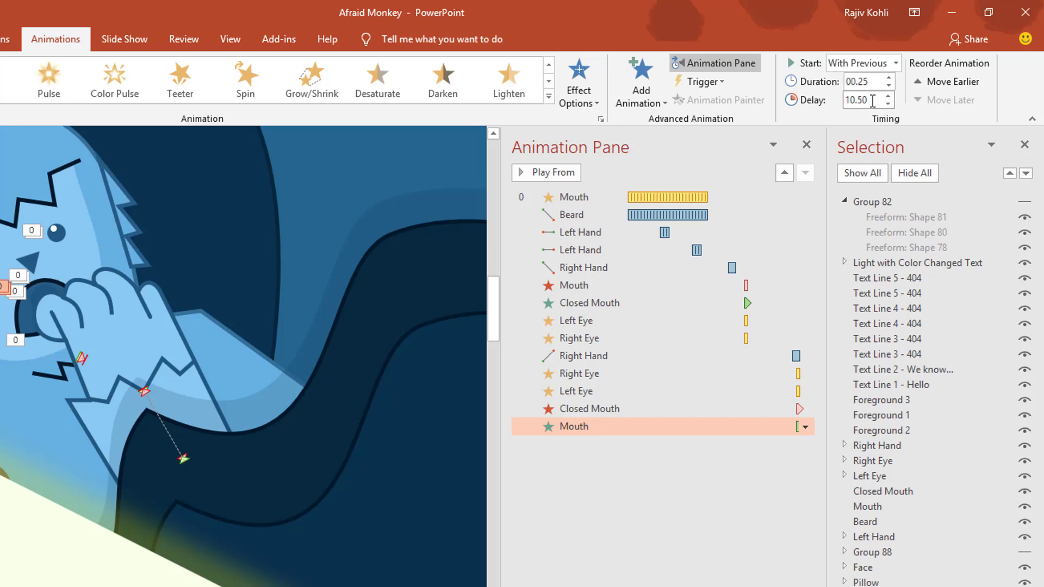
Step: Review the effect settings of the Mouth's Zoom entrance, and play the slide show to check the full animation sequence
{"action": "double_click", "coordinate": [729, 427]}
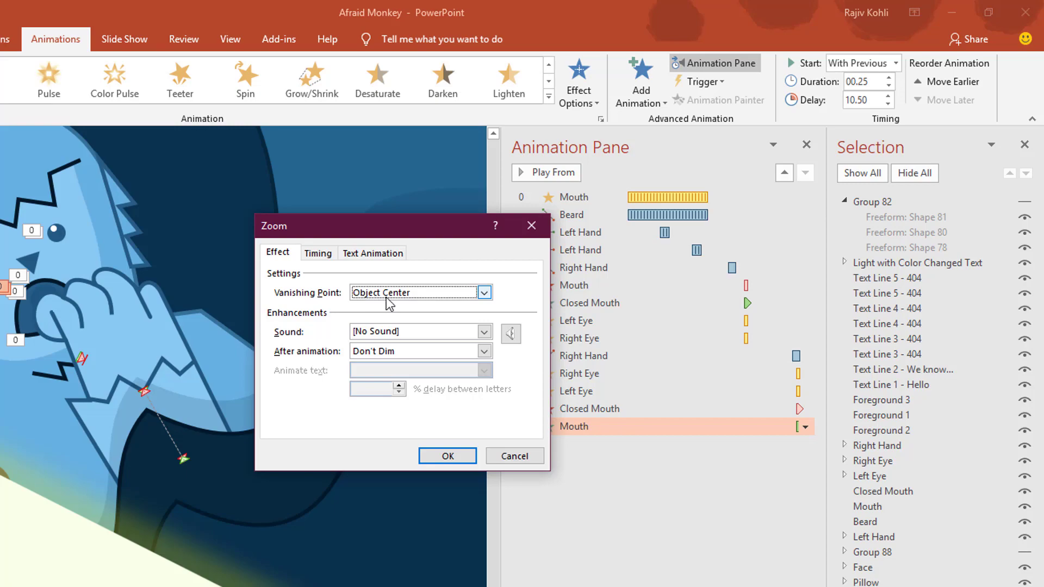
{"action": "left_click", "coordinate": [443, 456]}
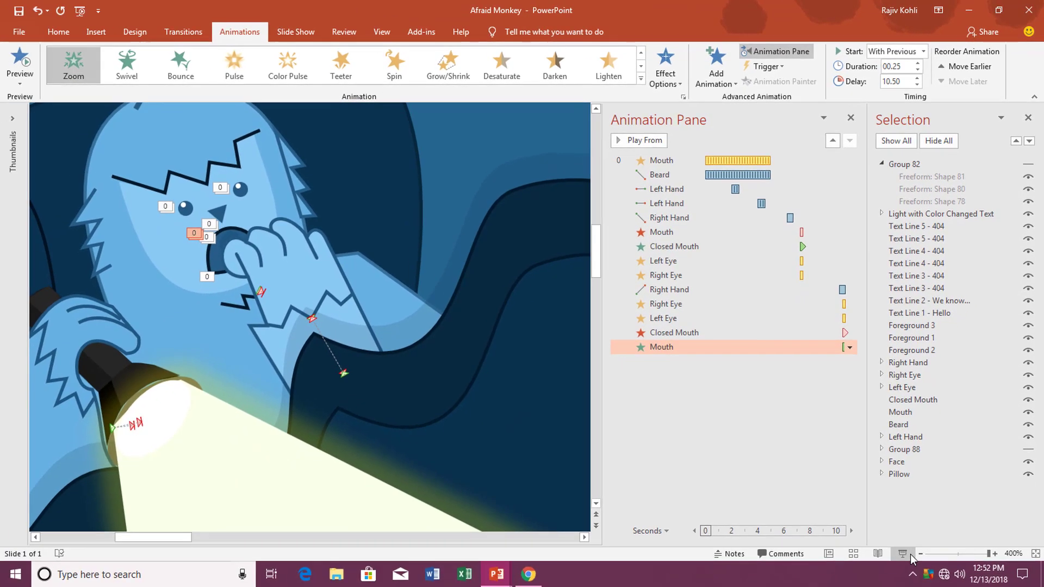
{"action": "left_click", "coordinate": [910, 553]}
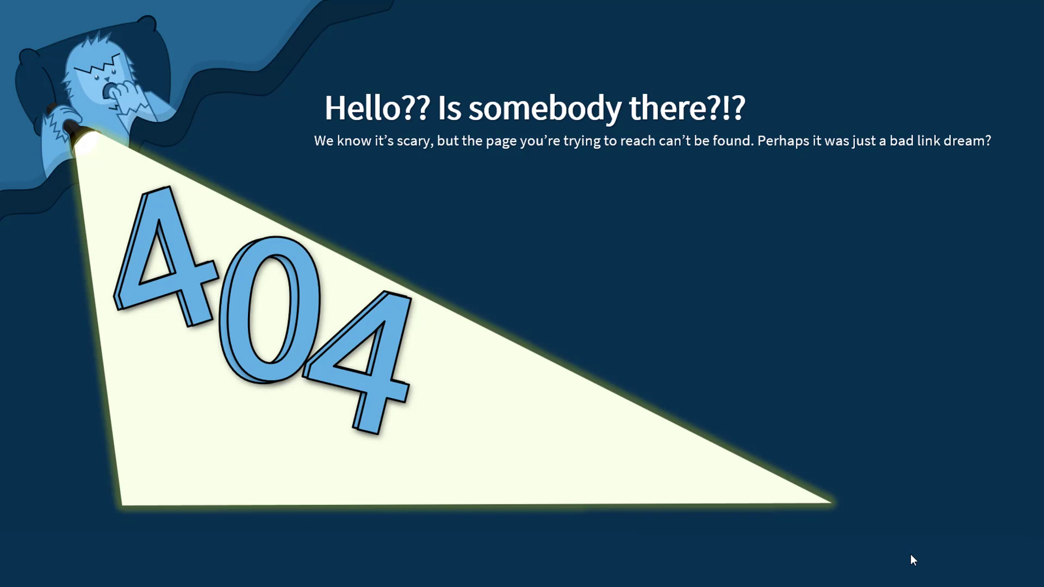
{"action": "key", "text": "Escape"}
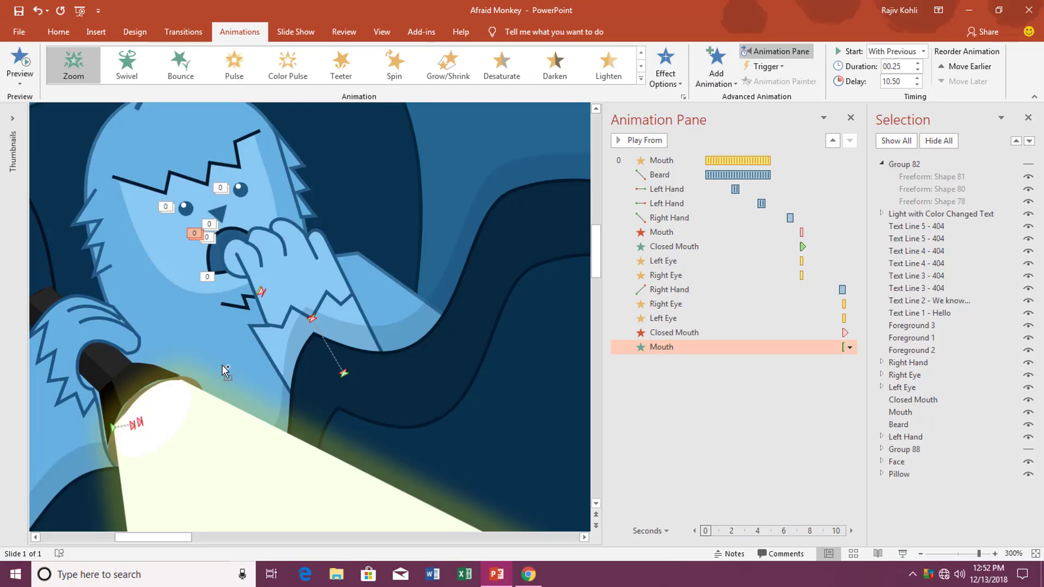
Step: Add an Appear entrance animation to the Light with Color Changed Text group, starting With Previous with a 4.75-second delay
{"action": "scroll", "coordinate": [223, 364], "scroll_direction": "down", "scroll_amount": 5, "text": "ctrl"}
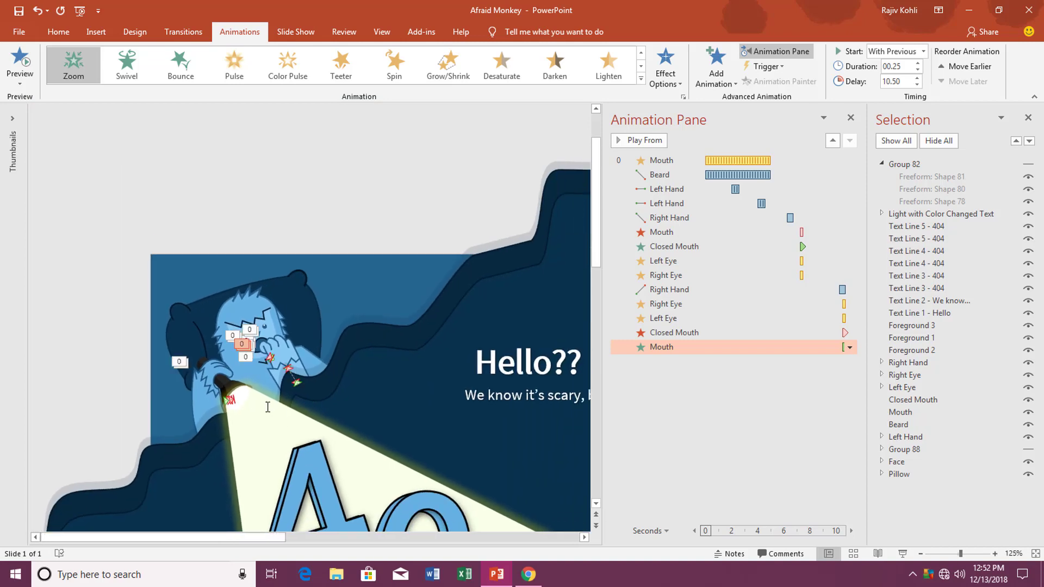
{"action": "left_click", "coordinate": [234, 386]}
{"action": "left_click", "coordinate": [947, 215]}
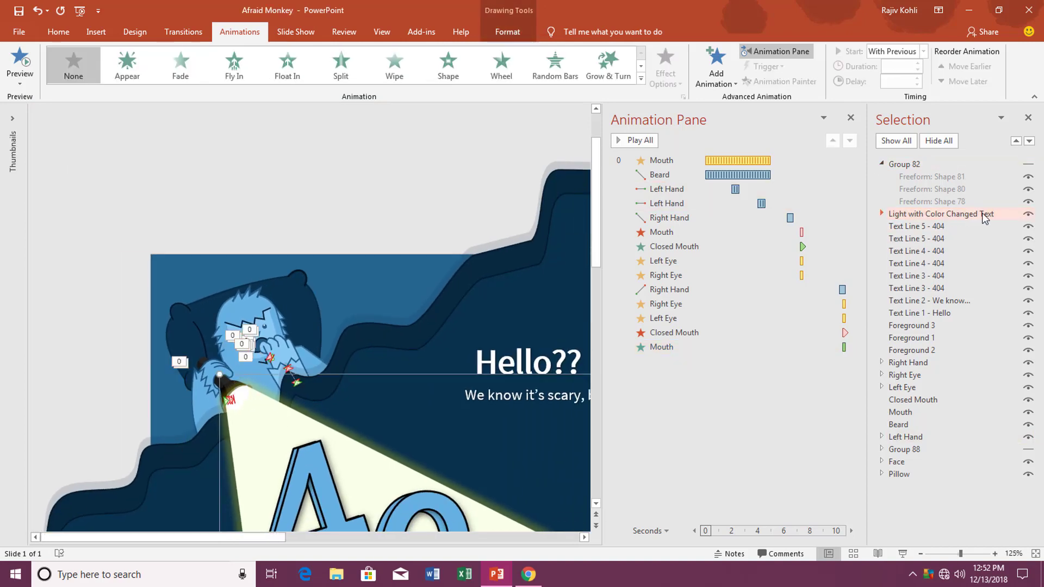
{"action": "scroll", "coordinate": [400, 271], "scroll_direction": "down", "scroll_amount": 5, "text": "ctrl"}
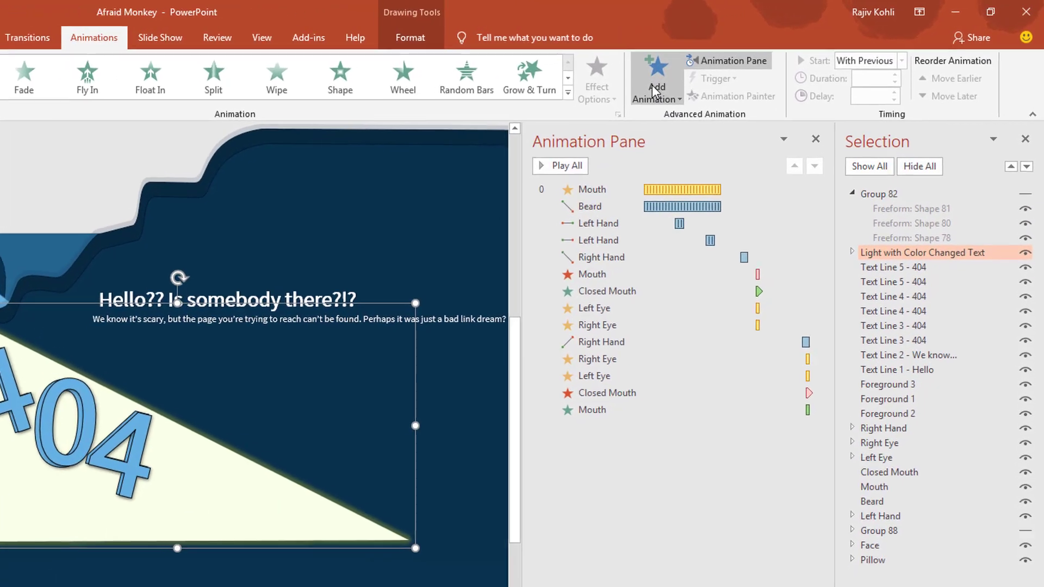
{"action": "left_click", "coordinate": [712, 72]}
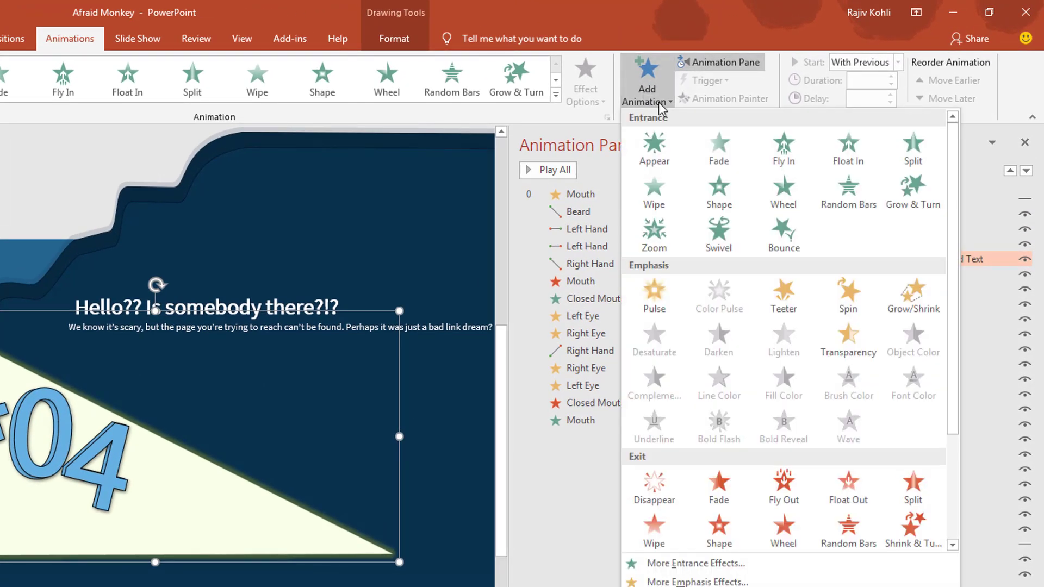
{"action": "left_click", "coordinate": [663, 149]}
{"action": "left_click", "coordinate": [861, 64]}
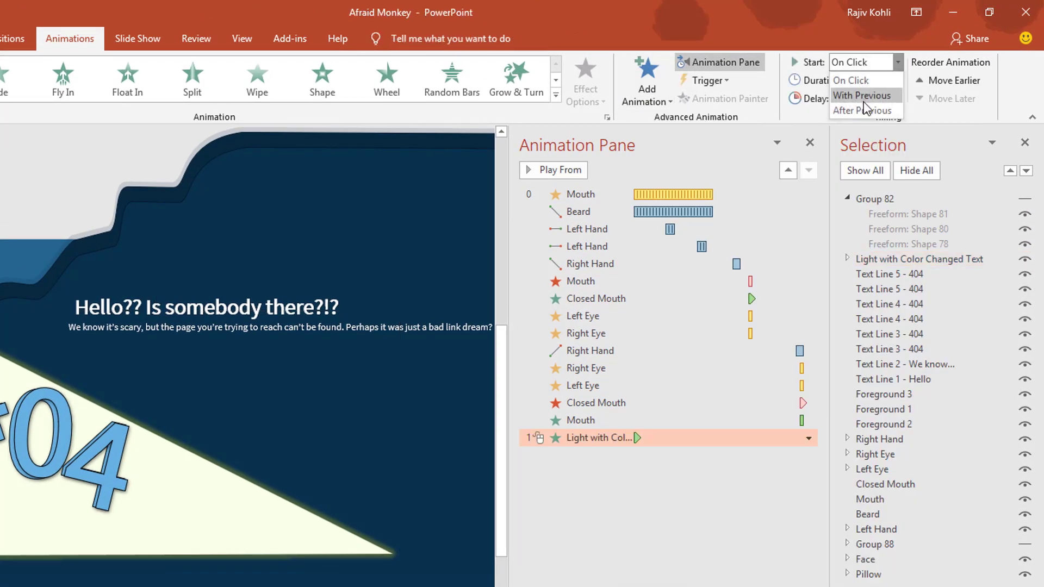
{"action": "left_click", "coordinate": [864, 98]}
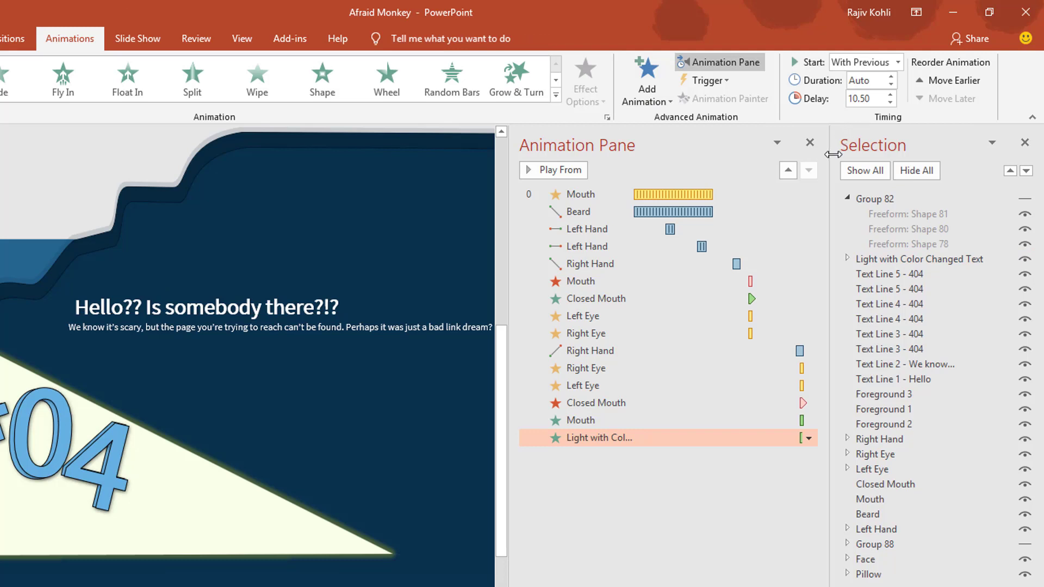
{"action": "double_click", "coordinate": [872, 102]}
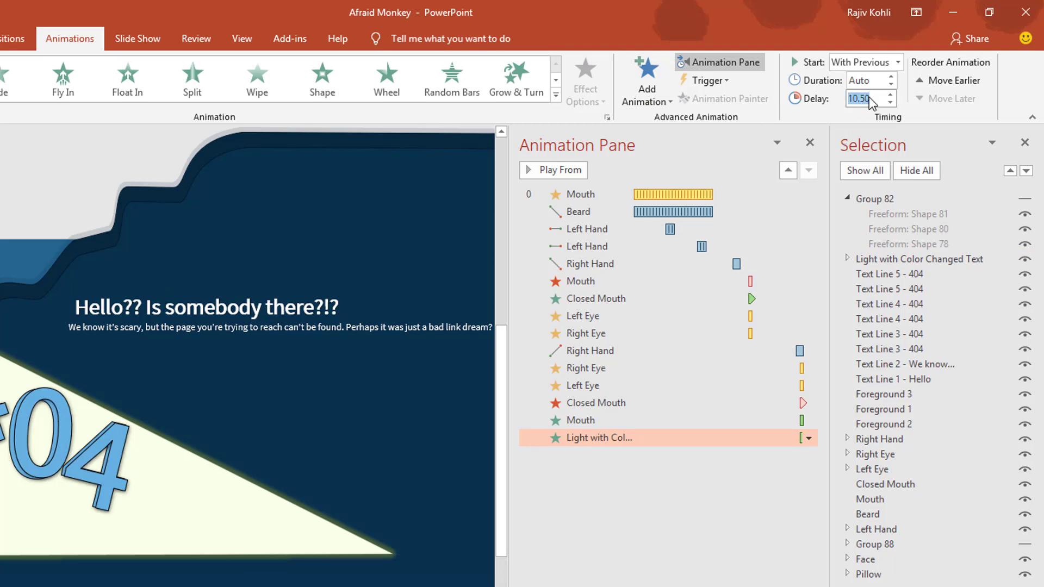
{"action": "type", "text": "4.75"}
{"action": "key", "text": "Return"}
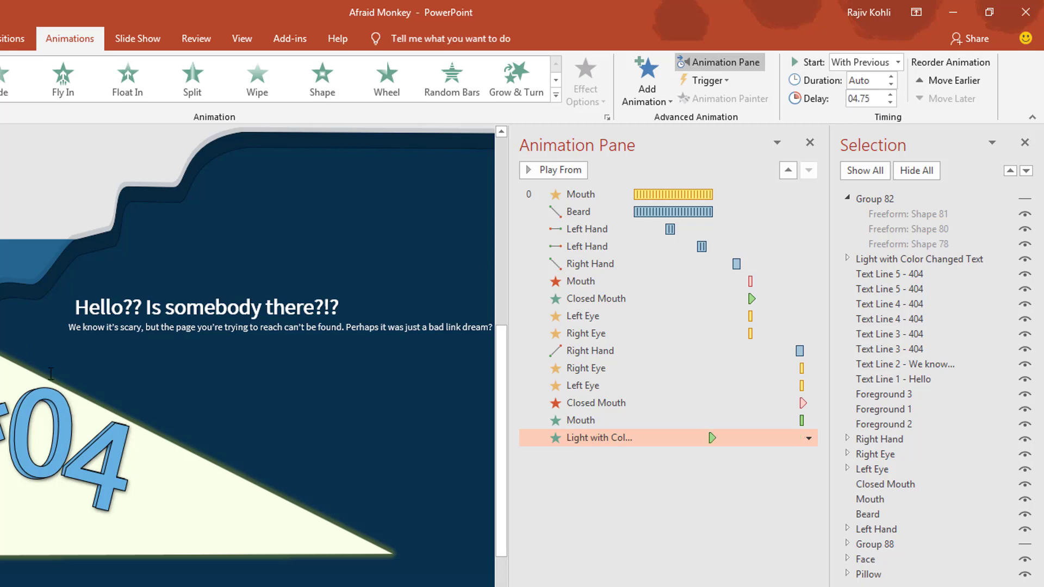
Step: Add a Disappear exit animation to the Light with Color Changed Text group, starting With Previous with a 5-second delay
{"action": "left_click", "coordinate": [884, 260]}
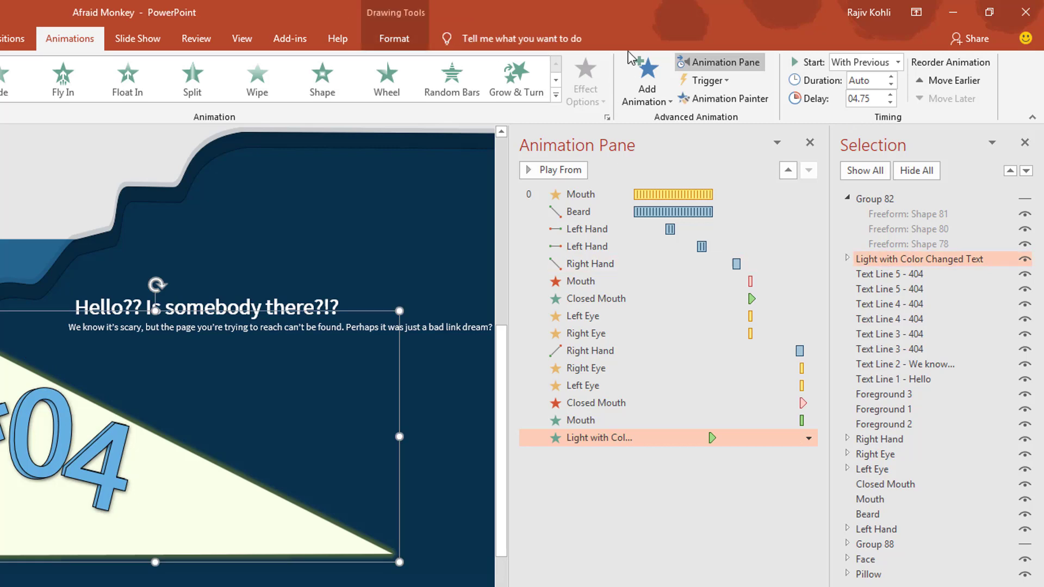
{"action": "left_click", "coordinate": [646, 79]}
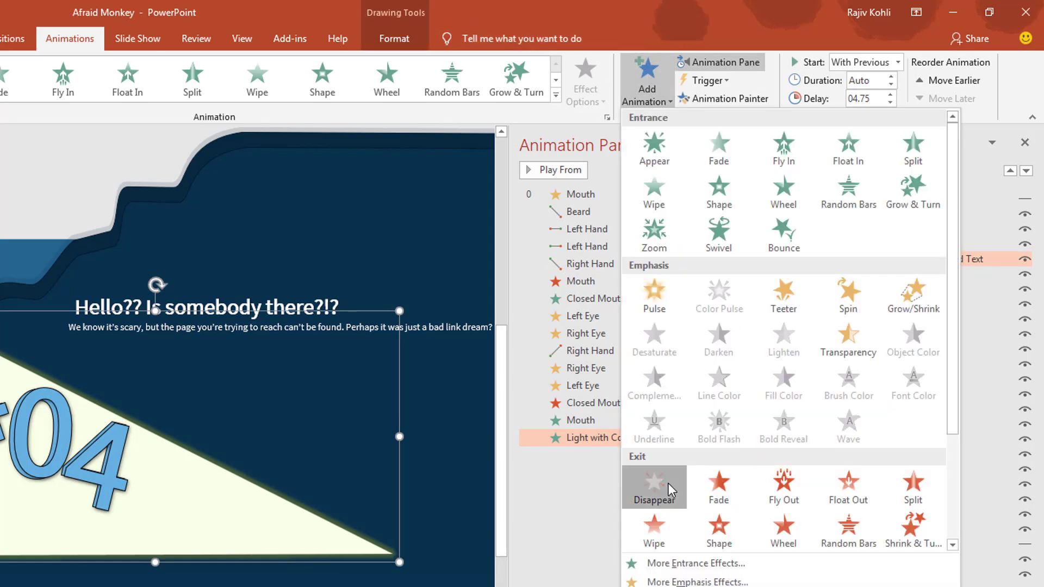
{"action": "left_click", "coordinate": [668, 484]}
{"action": "double_click", "coordinate": [881, 101]}
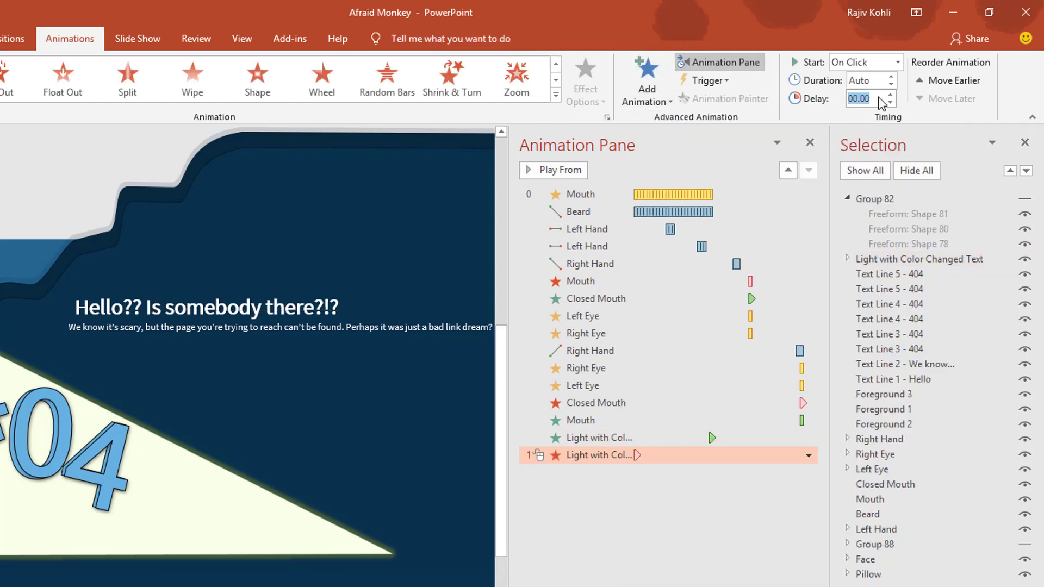
{"action": "type", "text": "5"}
{"action": "left_click", "coordinate": [890, 102]}
{"action": "left_click", "coordinate": [876, 62]}
{"action": "left_click", "coordinate": [865, 93]}
{"action": "double_click", "coordinate": [868, 98]}
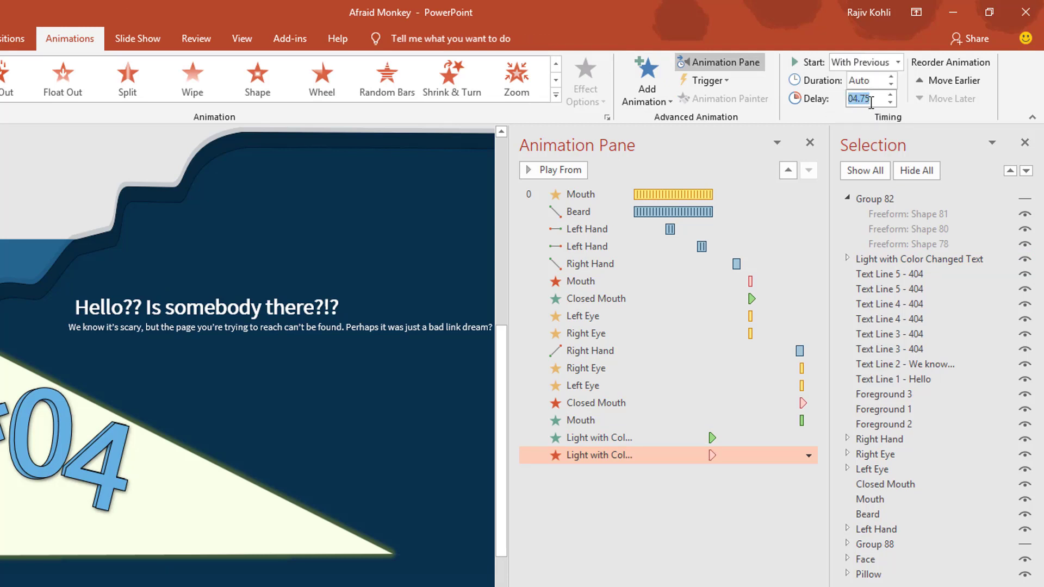
{"action": "type", "text": "5"}
Step: Add a second Appear entrance animation to the Light with Color Changed Text group, starting With Previous with a 5.25-second delay
{"action": "left_click", "coordinate": [905, 261]}
{"action": "left_click", "coordinate": [647, 82]}
{"action": "left_click", "coordinate": [657, 146]}
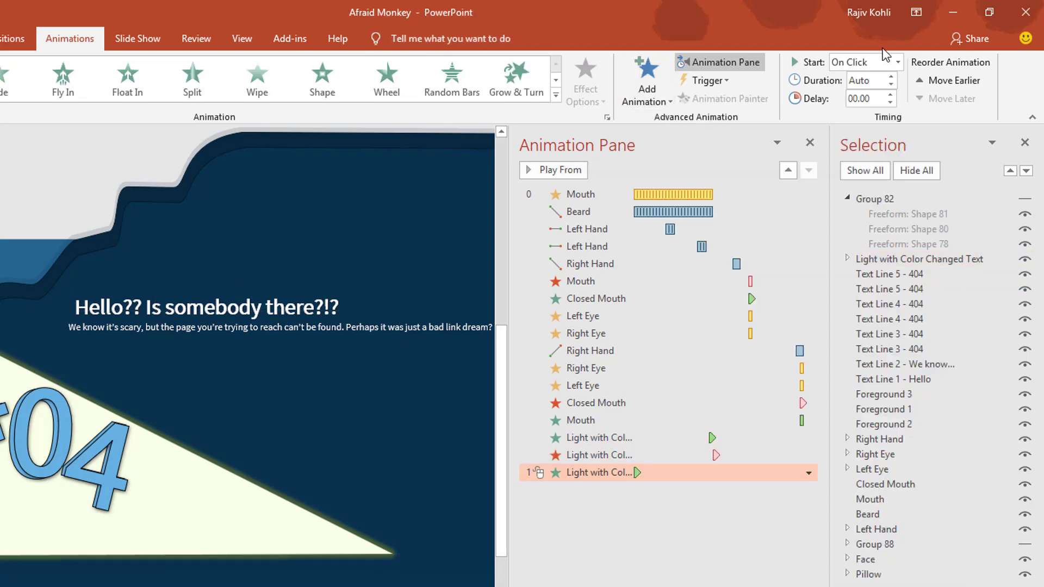
{"action": "left_click", "coordinate": [870, 61]}
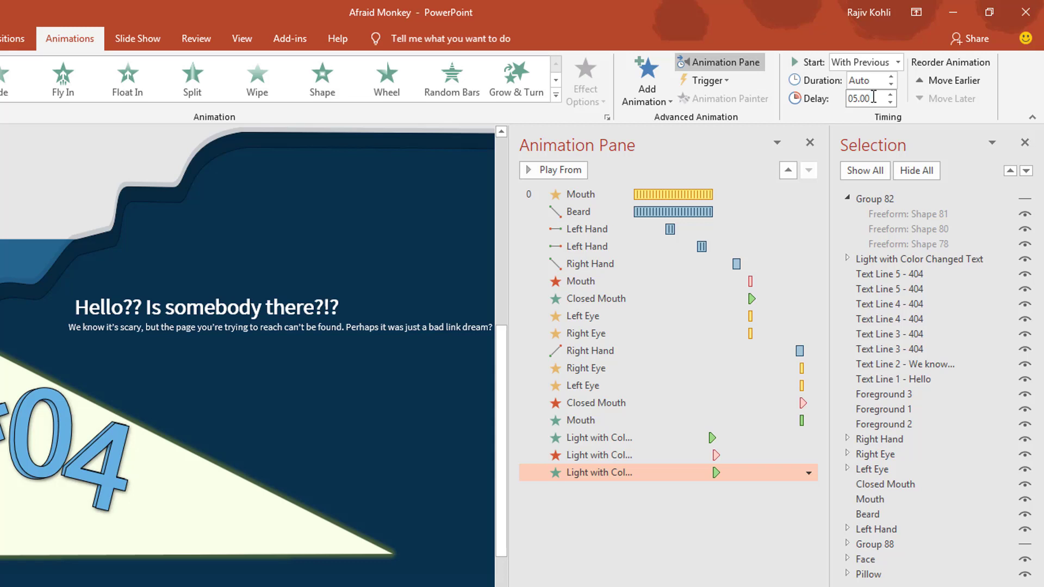
{"action": "double_click", "coordinate": [873, 98]}
{"action": "type", "text": "5.25"}
{"action": "key", "text": "Return"}
Step: Add a second Disappear exit animation to the Light with Color Changed Text group, starting With Previous with an 8.25-second delay
{"action": "left_click", "coordinate": [919, 259]}
{"action": "left_click", "coordinate": [647, 87]}
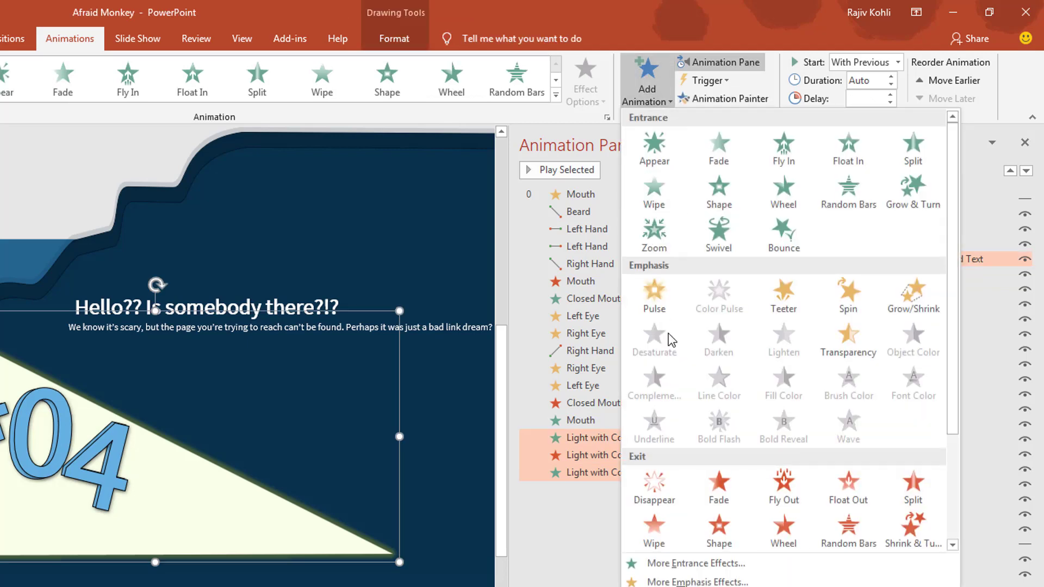
{"action": "left_click", "coordinate": [658, 492]}
{"action": "left_click", "coordinate": [898, 62]}
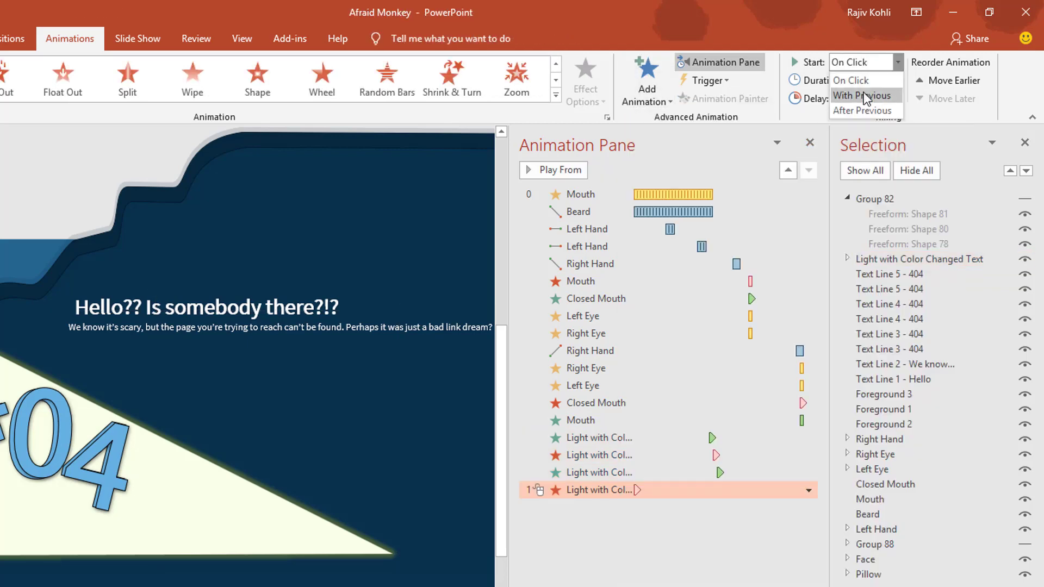
{"action": "left_click", "coordinate": [867, 96]}
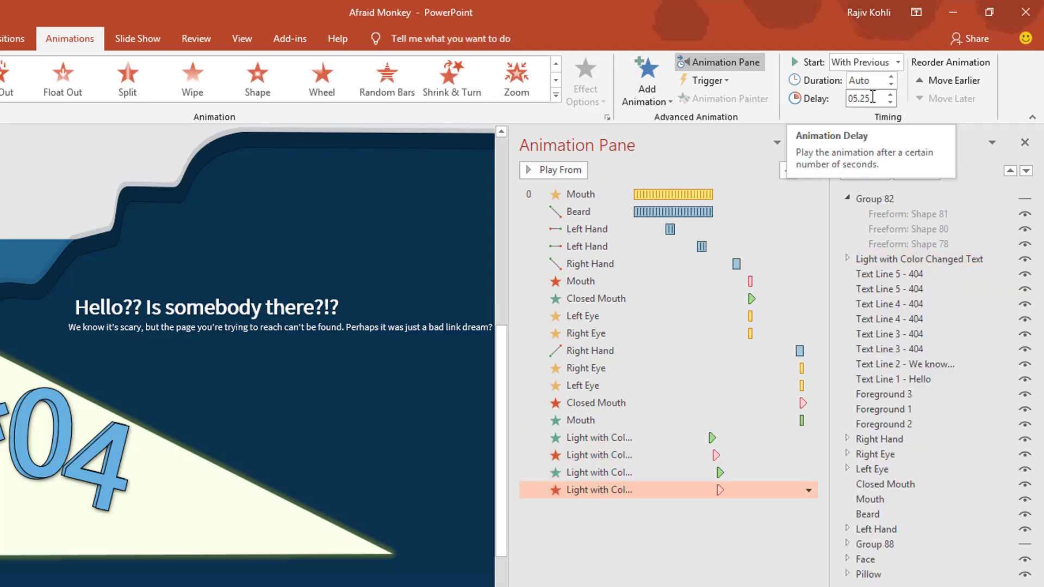
{"action": "double_click", "coordinate": [870, 98]}
{"action": "type", "text": "8."}
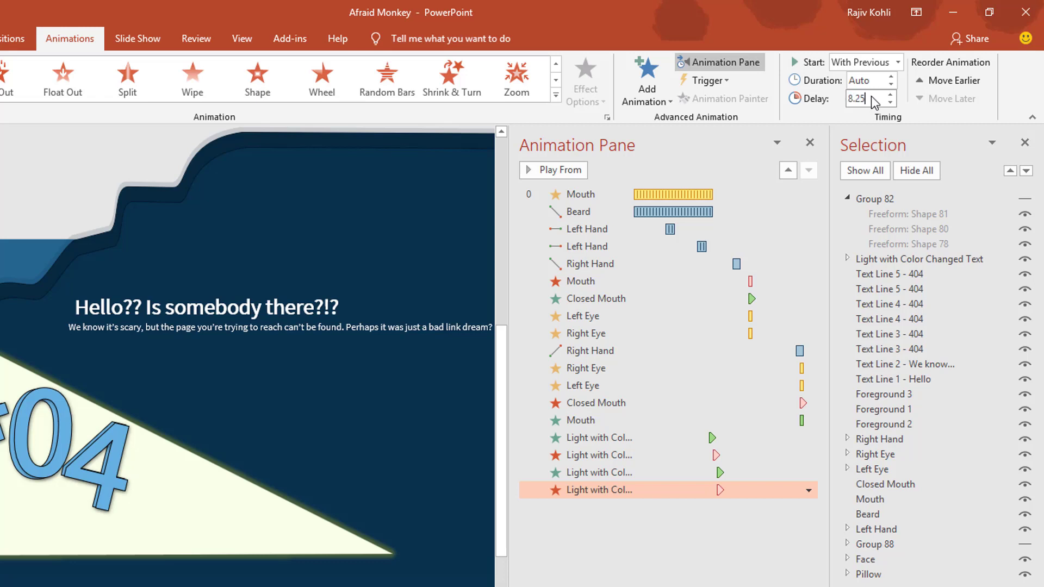
{"action": "type", "text": "25"}
{"action": "key", "text": "Return"}
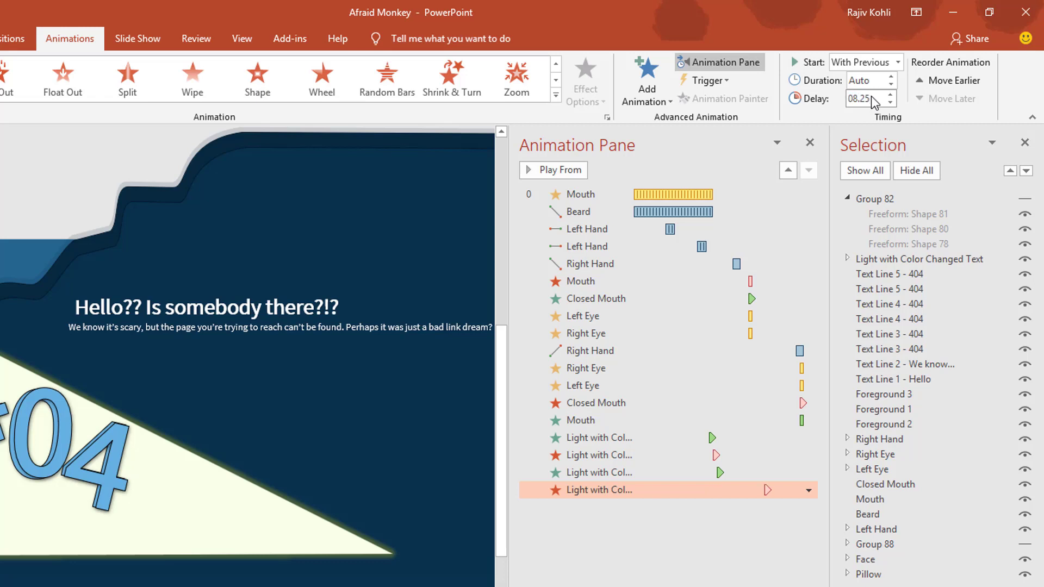
Step: Add a third Appear entrance animation to the Light with Color Changed Text group, starting With Previous with an 8.50-second delay
{"action": "left_click", "coordinate": [886, 259]}
{"action": "left_click", "coordinate": [651, 95]}
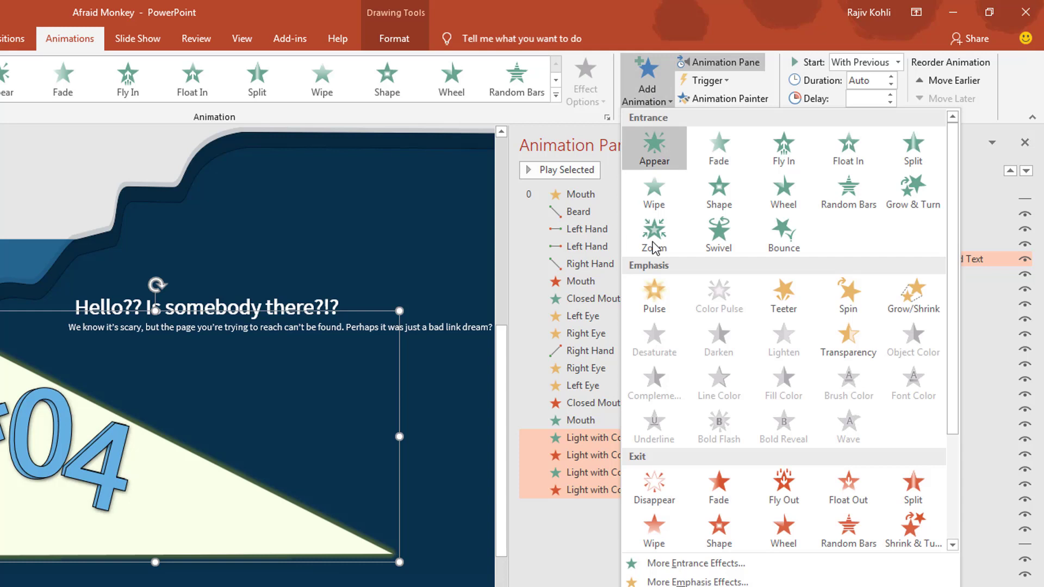
{"action": "left_click", "coordinate": [651, 149]}
{"action": "left_click", "coordinate": [899, 62]}
{"action": "left_click", "coordinate": [868, 95]}
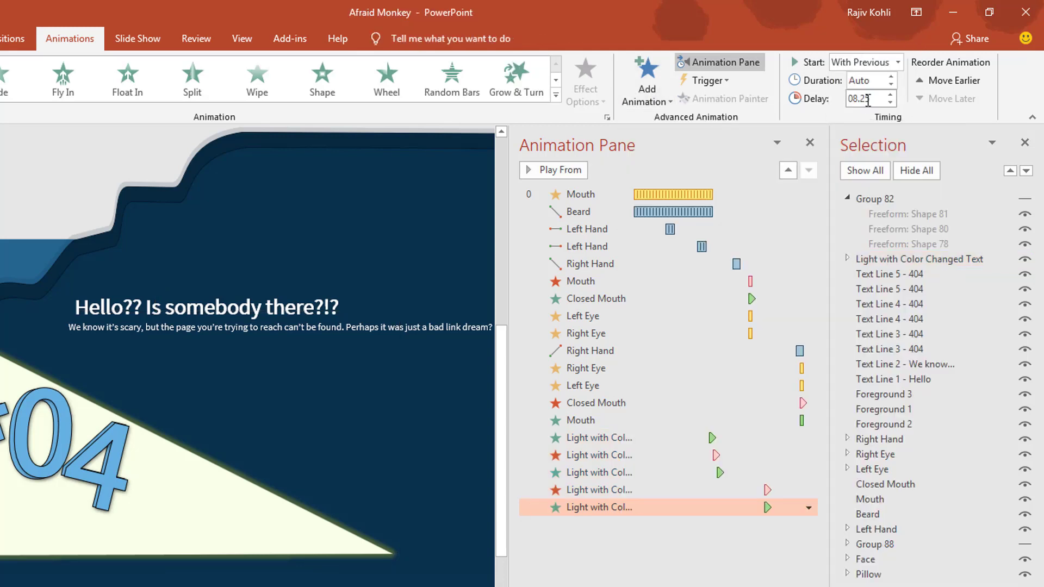
{"action": "left_click", "coordinate": [869, 100]}
{"action": "type", "text": "8.5"}
{"action": "key", "text": "Return"}
Step: Add a third Disappear exit animation to the Light with Color Changed Text group, starting With Previous with an 8.75-second delay
{"action": "left_click", "coordinate": [648, 87]}
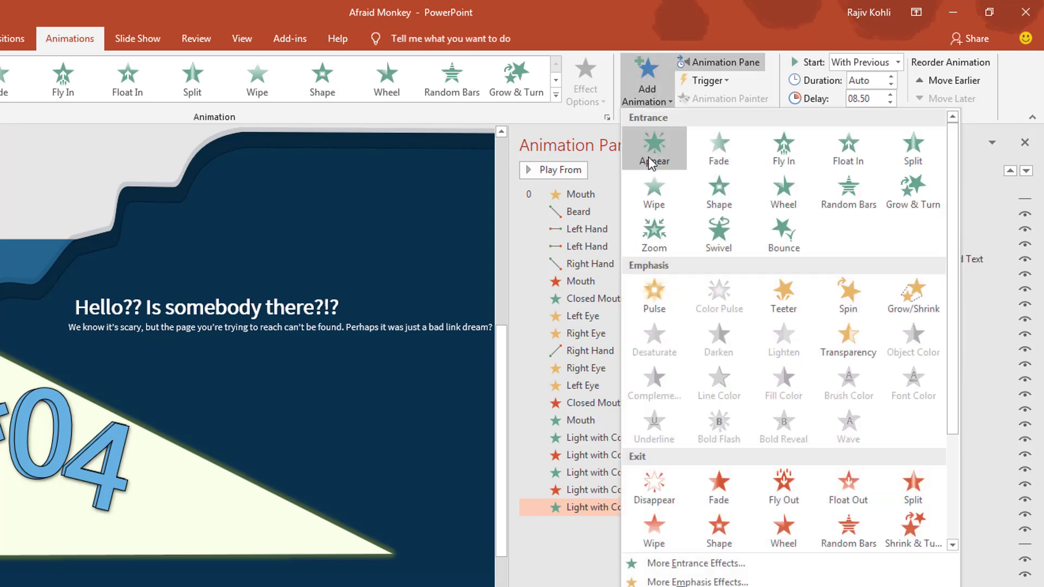
{"action": "left_click", "coordinate": [659, 479]}
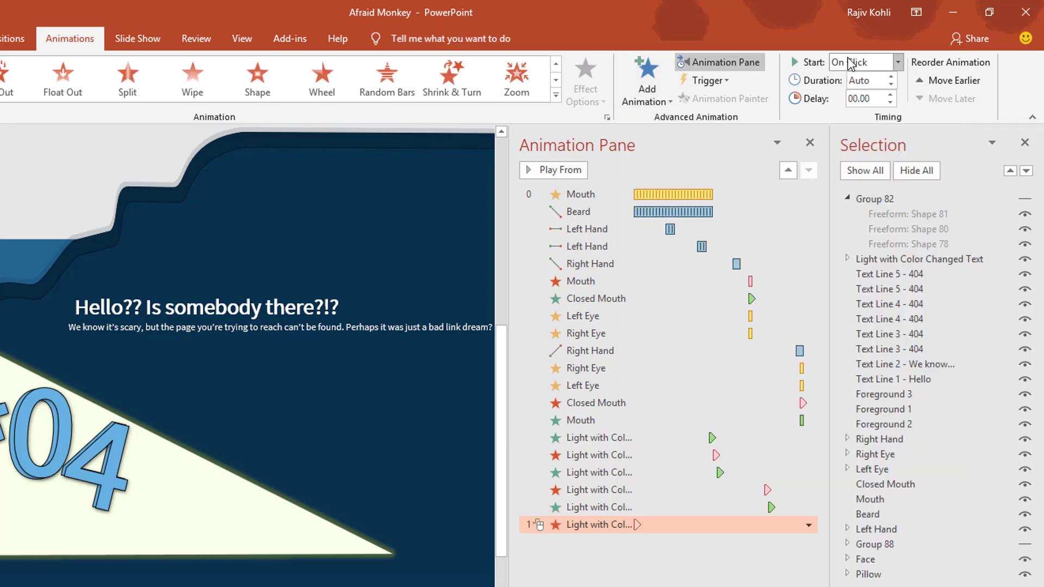
{"action": "left_click", "coordinate": [870, 62]}
{"action": "left_click", "coordinate": [864, 96]}
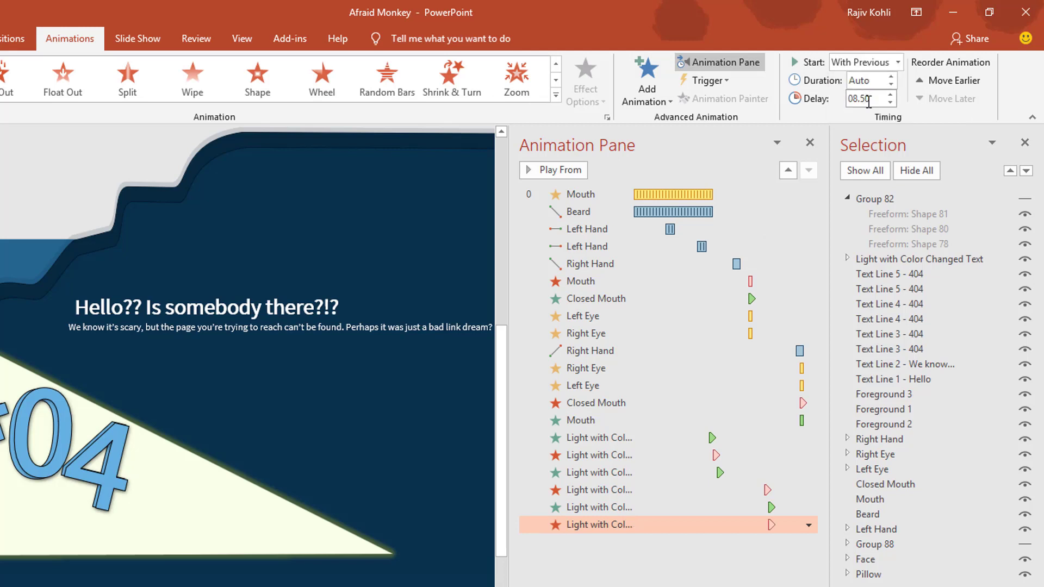
{"action": "left_click", "coordinate": [868, 100]}
{"action": "type", "text": "8.75"}
{"action": "key", "text": "Return"}
Step: Add a fourth Appear entrance animation to the Light with Color Changed Text group, starting With Previous with a 9-second delay
{"action": "left_click", "coordinate": [647, 88]}
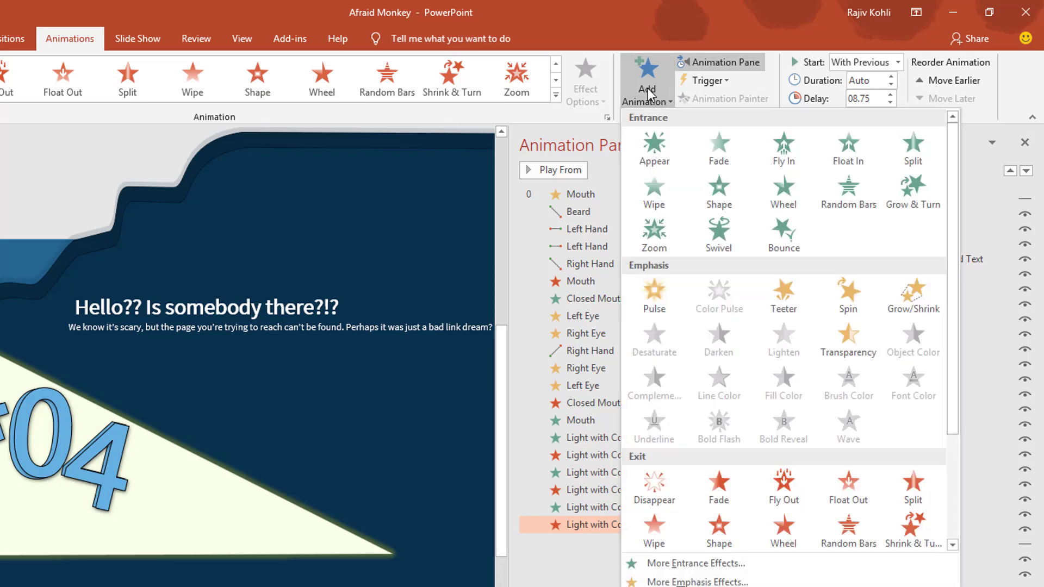
{"action": "left_click", "coordinate": [647, 160]}
{"action": "left_click", "coordinate": [874, 67]}
{"action": "left_click", "coordinate": [867, 99]}
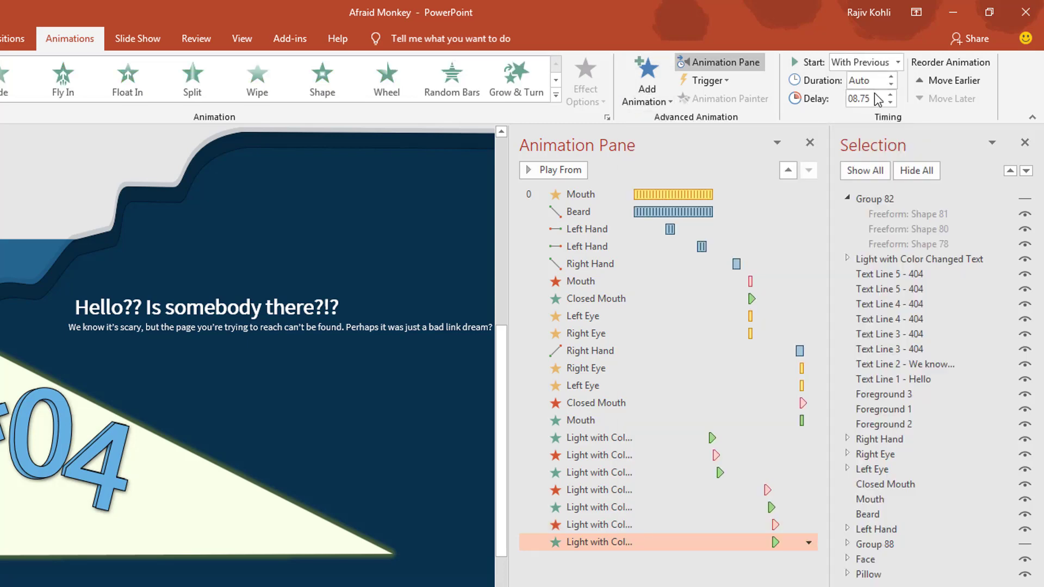
{"action": "left_click", "coordinate": [875, 95]}
{"action": "type", "text": "9"}
{"action": "key", "text": "Return"}
Step: Add a fourth Disappear exit animation to the Light with Color Changed Text group, starting With Previous with a 9.25-second delay
{"action": "left_click", "coordinate": [650, 78]}
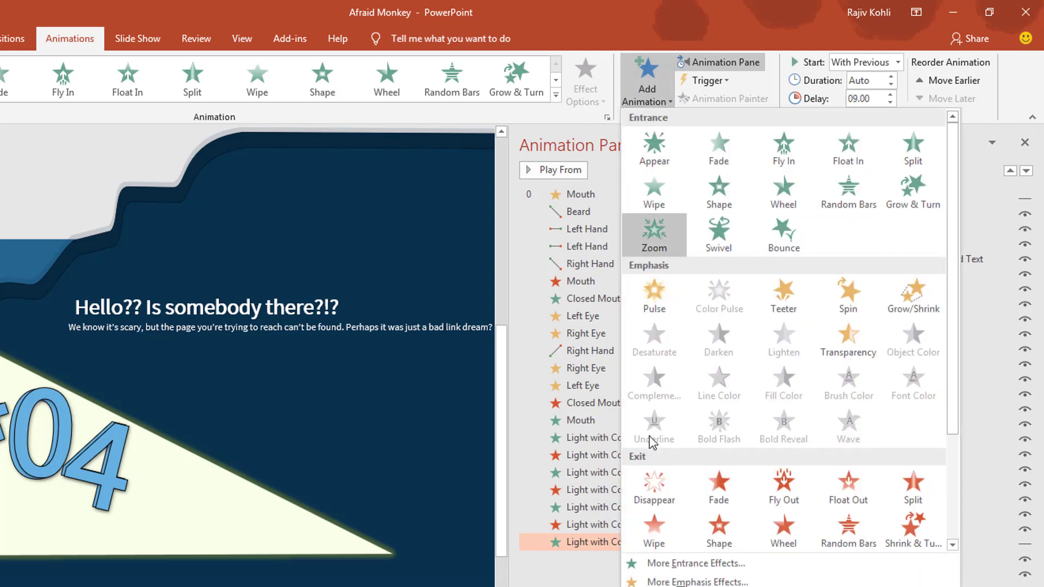
{"action": "left_click", "coordinate": [653, 483]}
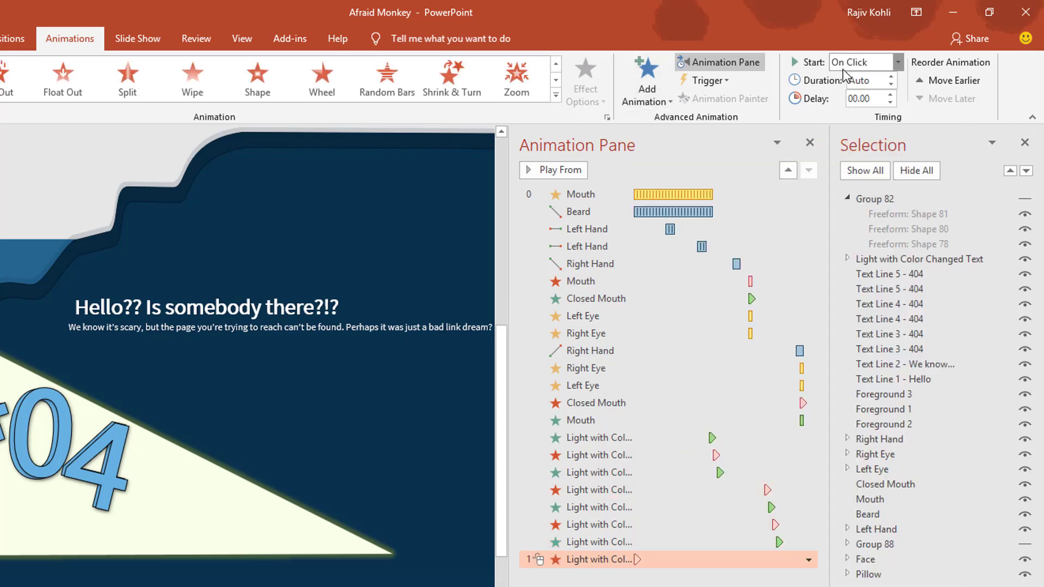
{"action": "left_click", "coordinate": [870, 62]}
{"action": "left_click", "coordinate": [852, 96]}
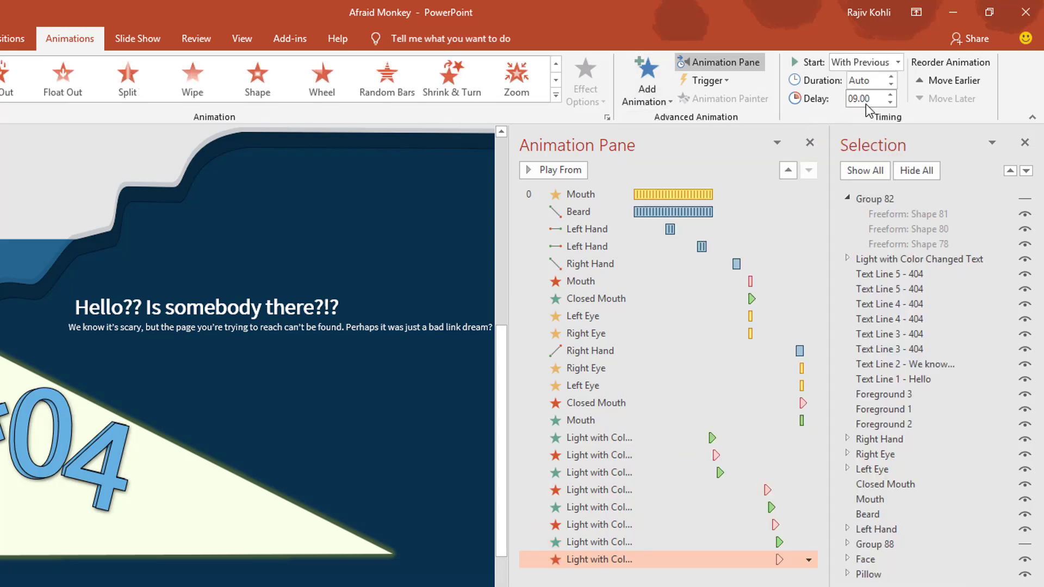
{"action": "double_click", "coordinate": [866, 100]}
{"action": "type", "text": "9.25"}
{"action": "key", "text": "Return"}
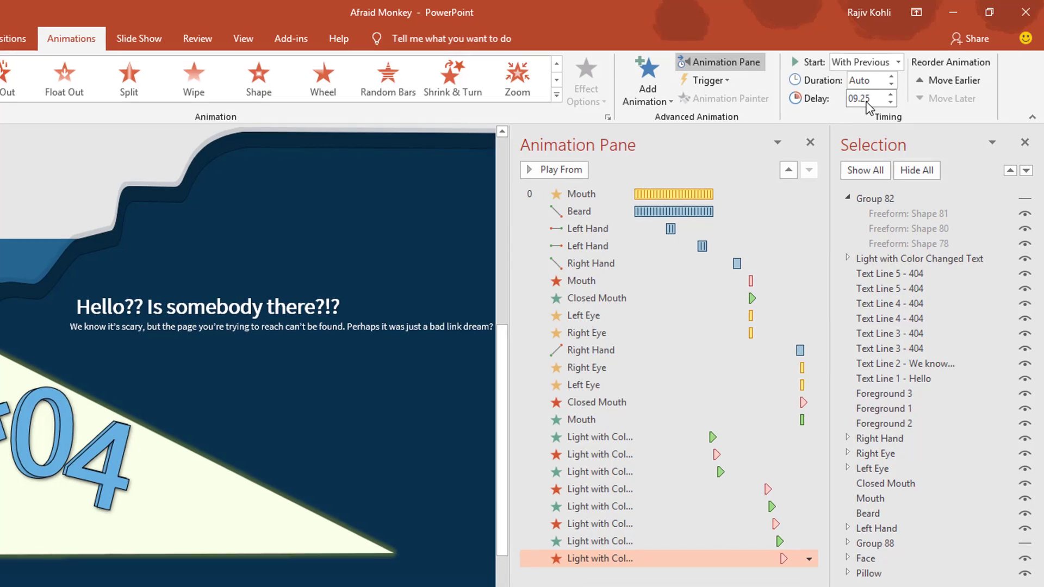